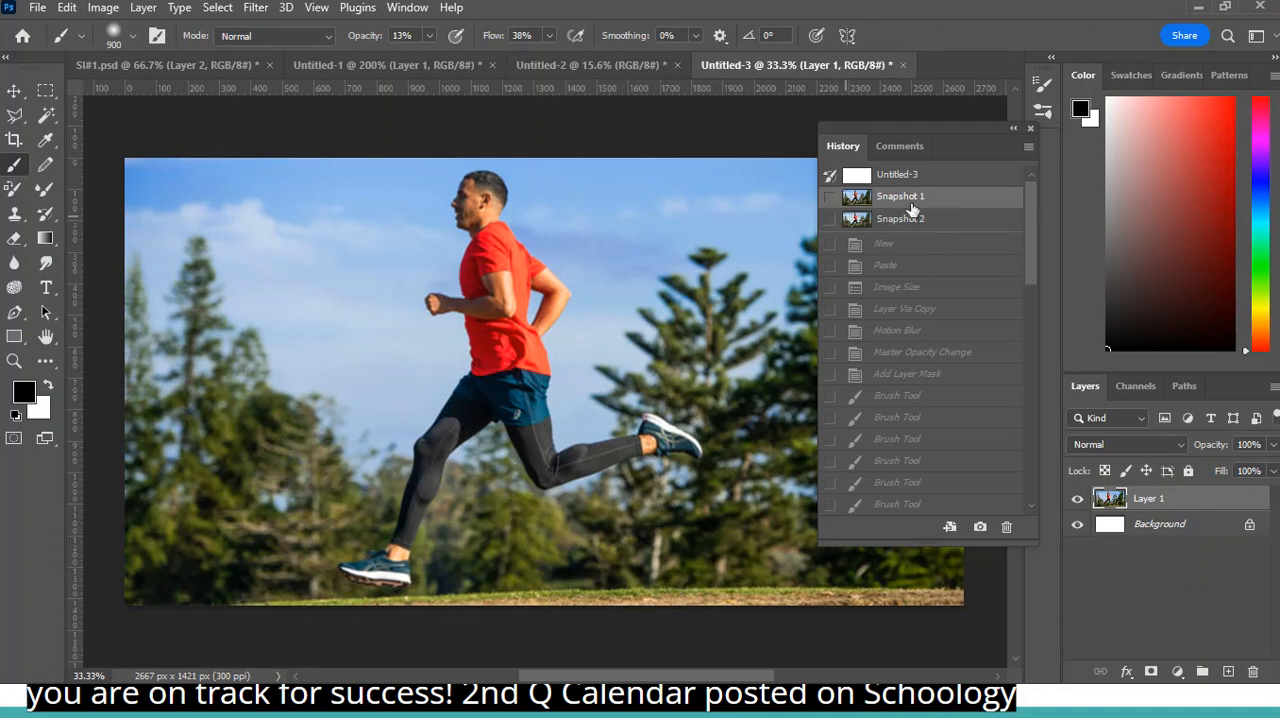
- Compare Snapshot 2 with Snapshot 1 in the runner document, glance at the car document, and return to the runner with the history closed
{"action": "left_click", "coordinate": [934, 226]}
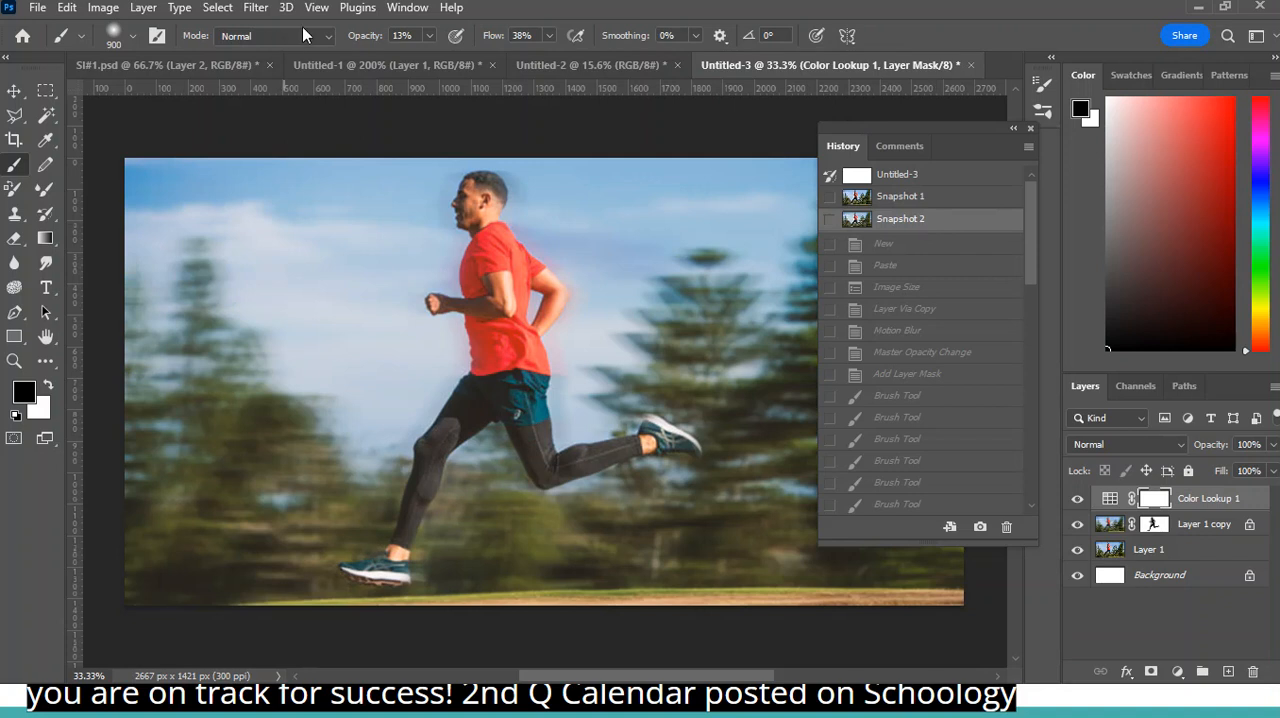
{"action": "left_click", "coordinate": [929, 204]}
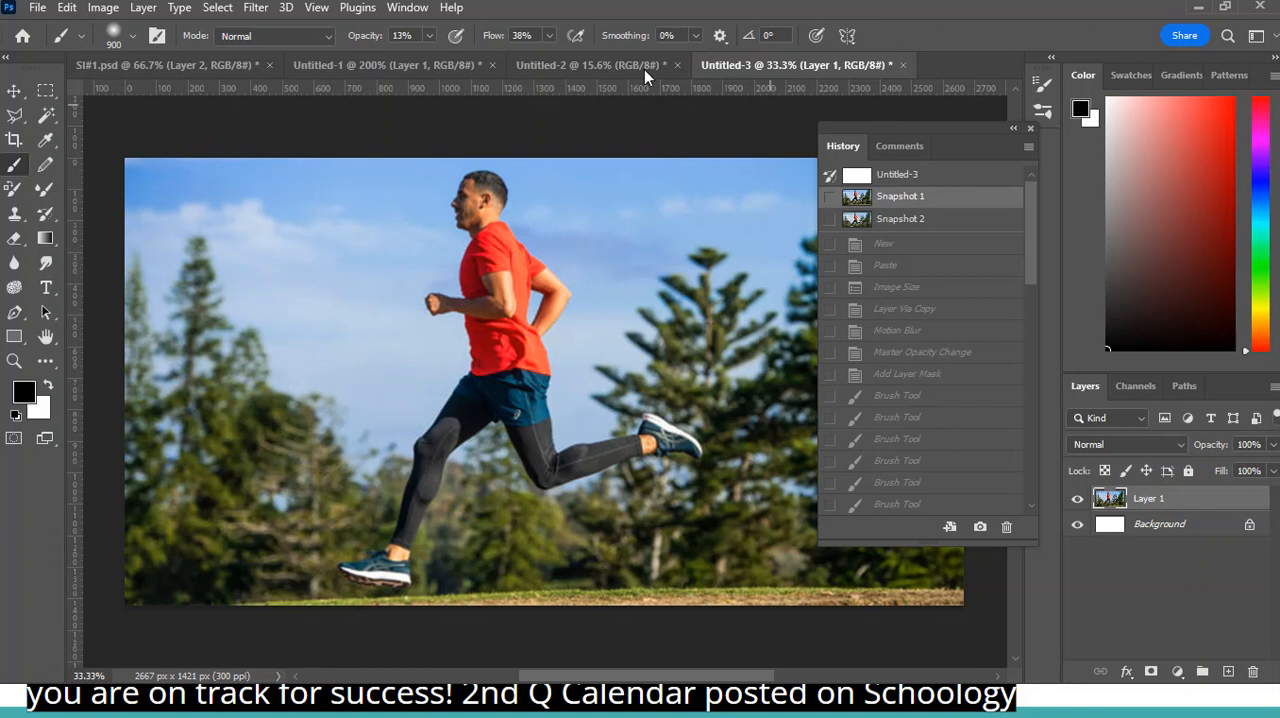
{"action": "left_click", "coordinate": [597, 62]}
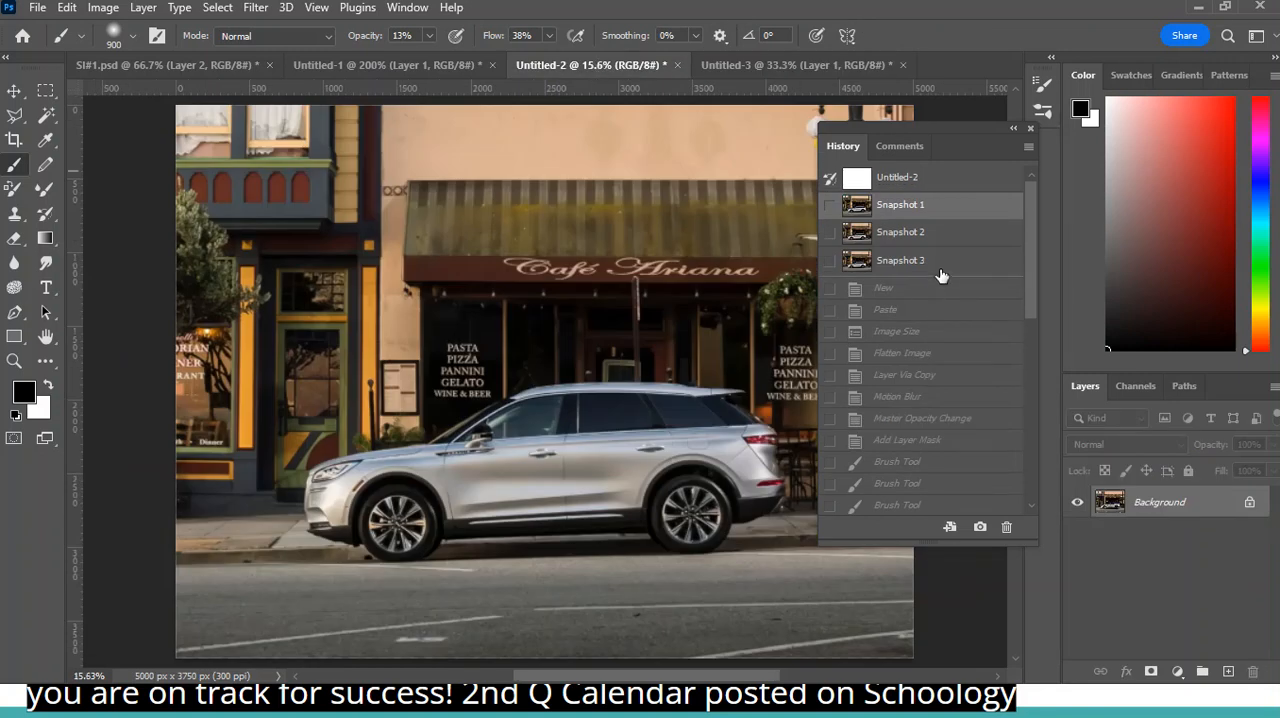
{"action": "left_click", "coordinate": [777, 65]}
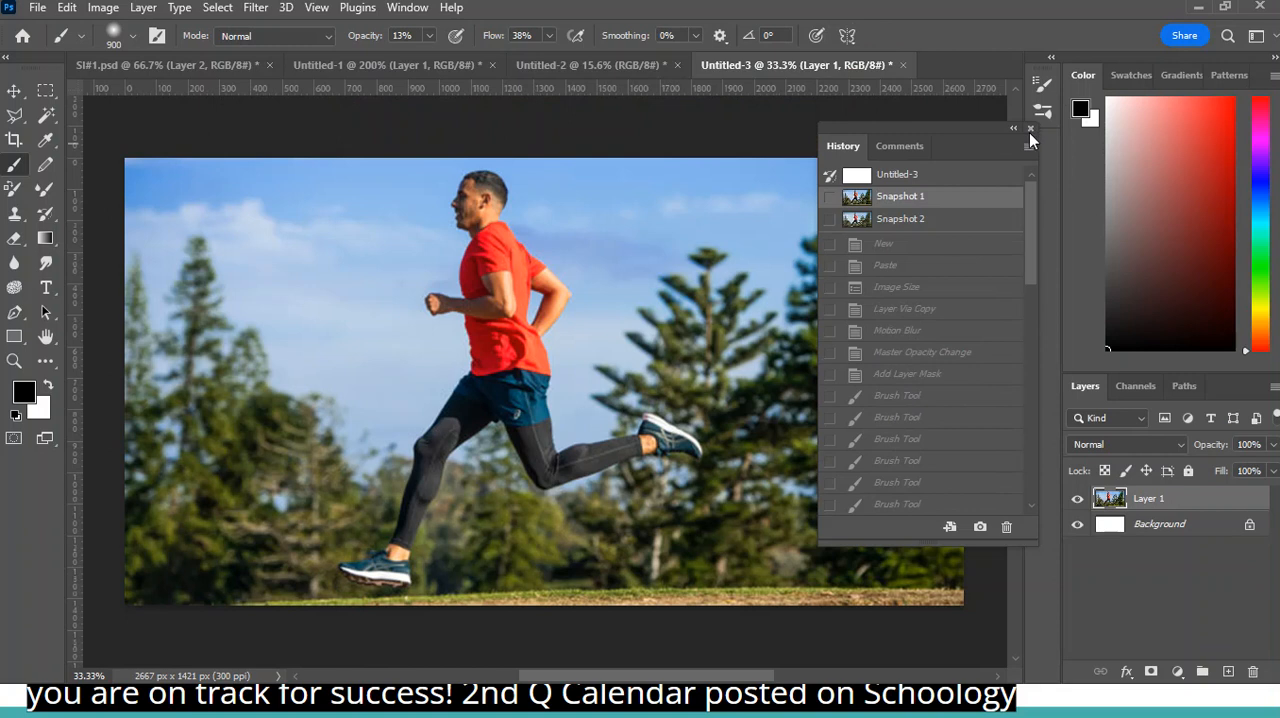
{"action": "left_click", "coordinate": [1031, 130]}
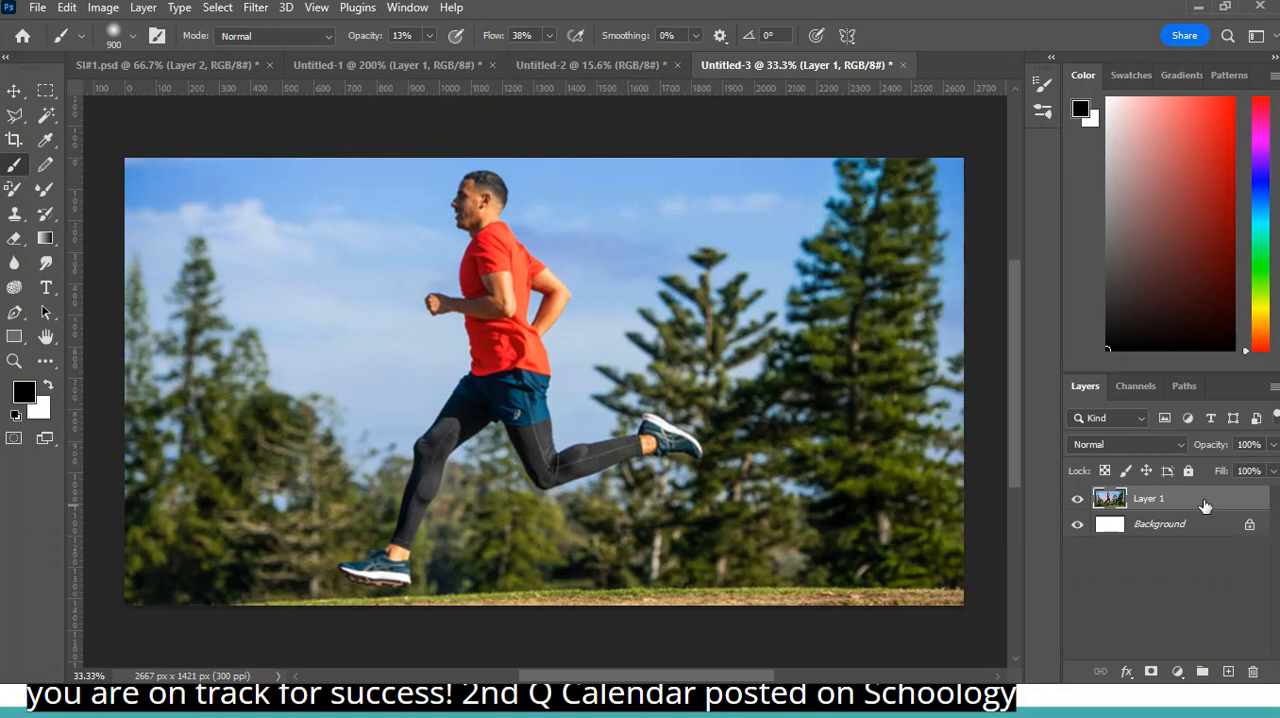
- Duplicate Layer 1 and rename the copy as Motion Blur
{"action": "key", "text": "ctrl+j"}
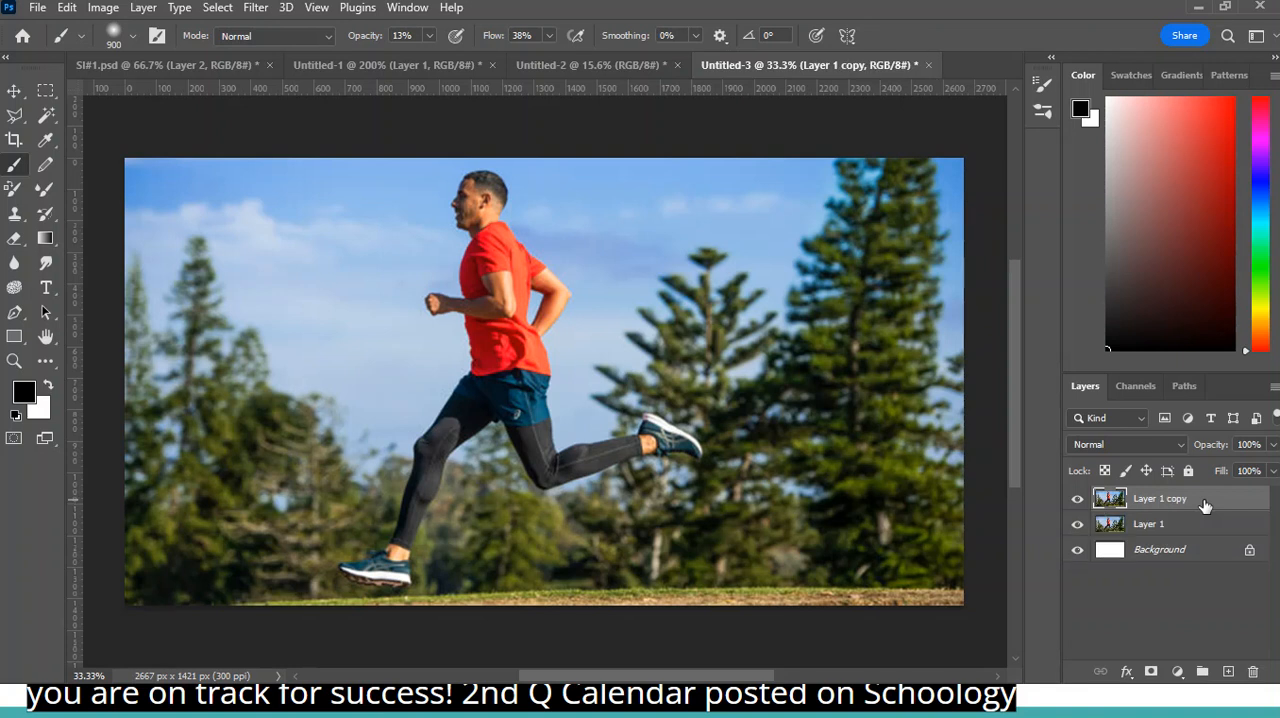
{"action": "double_click", "coordinate": [1172, 503]}
{"action": "type", "text": "Motion Blur"}
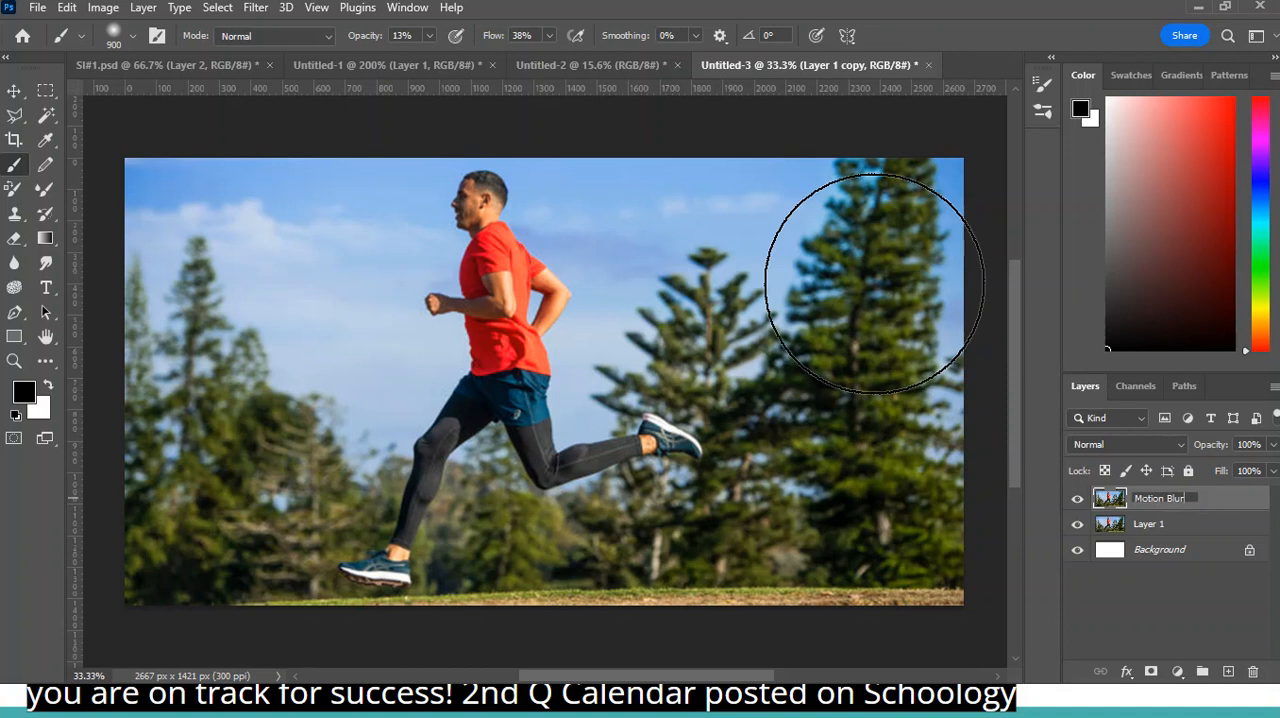
{"action": "key", "text": "Return"}
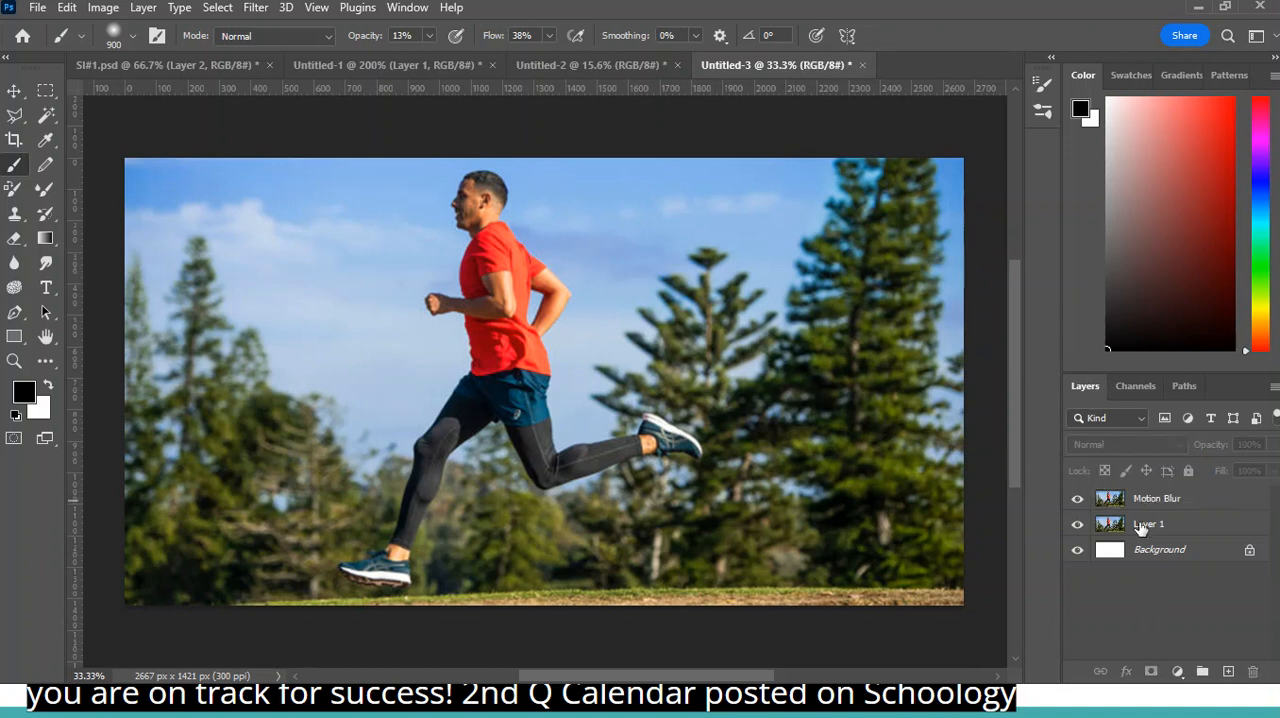
- Rename Layer 1 as Original and delete the white Background layer
{"action": "double_click", "coordinate": [1149, 524]}
{"action": "type", "text": "Original"}
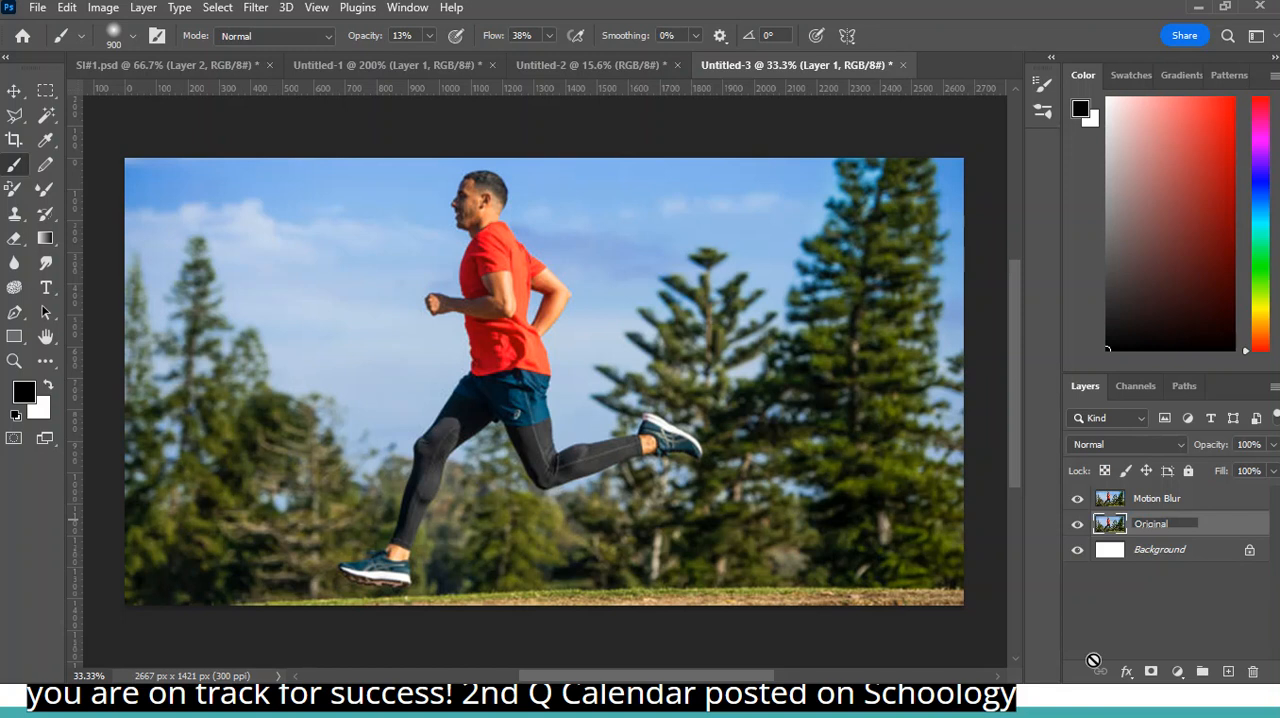
{"action": "left_click", "coordinate": [1188, 626]}
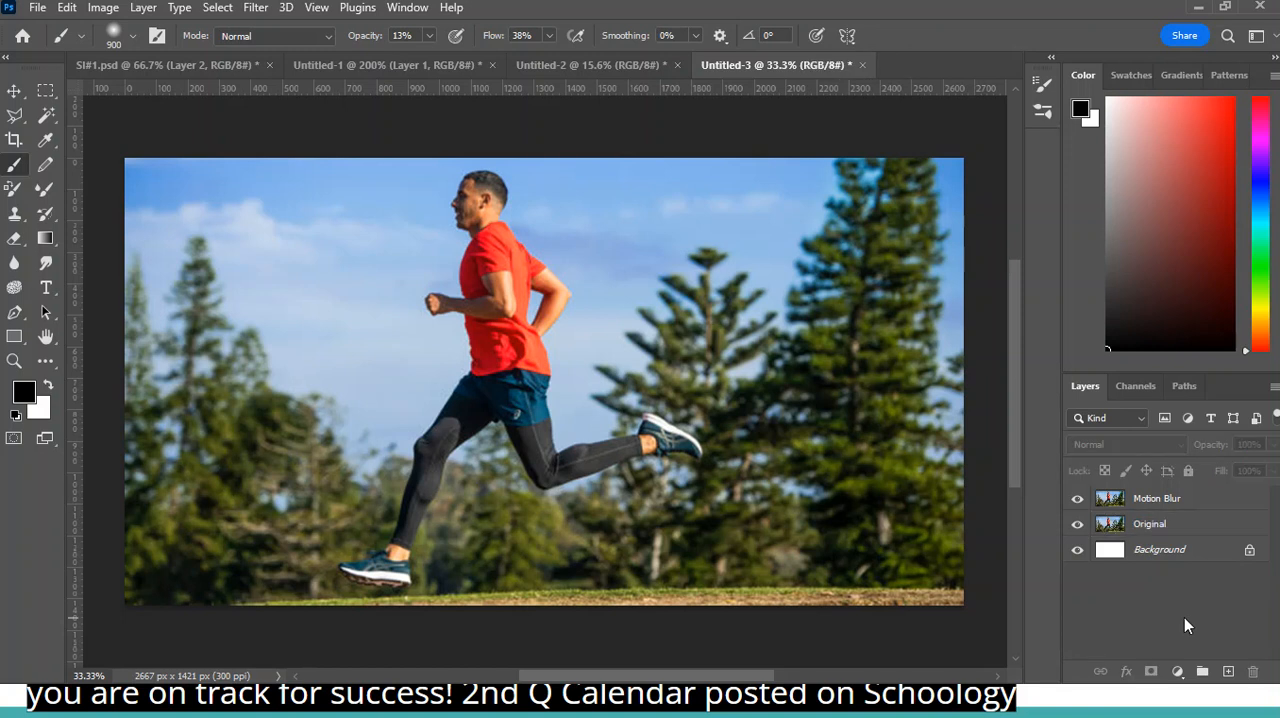
{"action": "left_click", "coordinate": [1182, 546]}
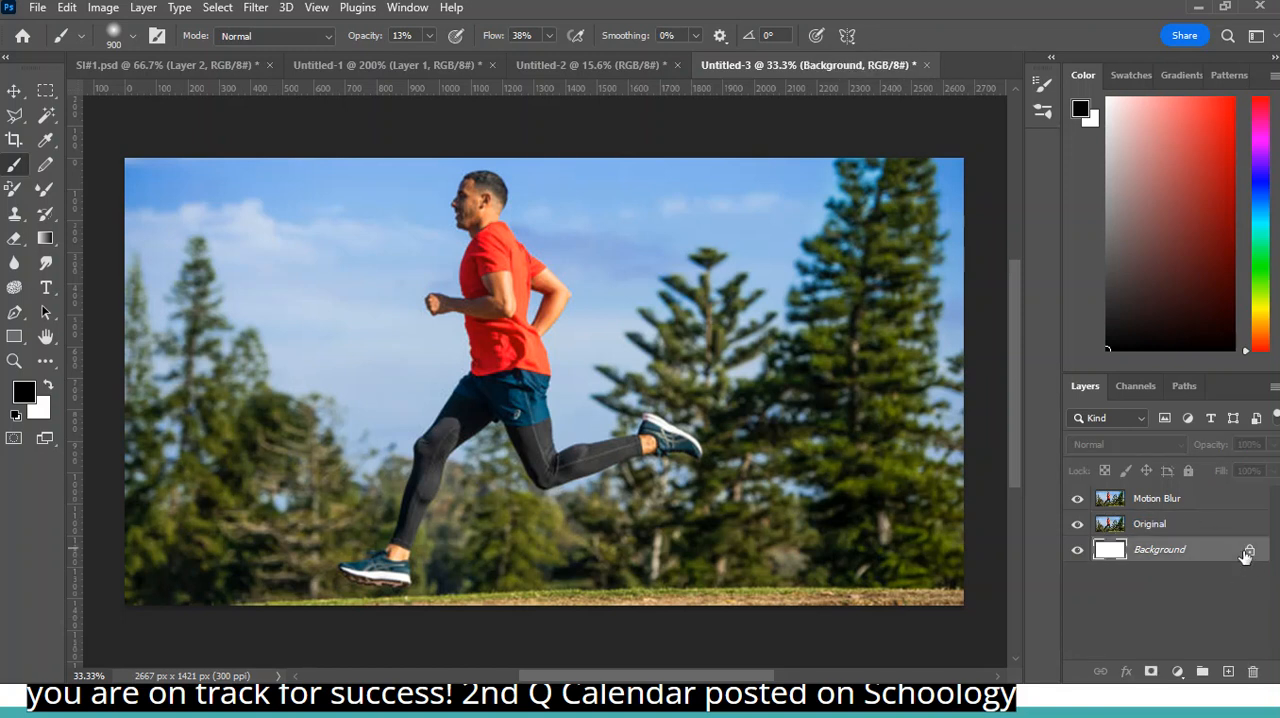
{"action": "left_click_drag", "start_coordinate": [1245, 551], "coordinate": [1253, 673]}
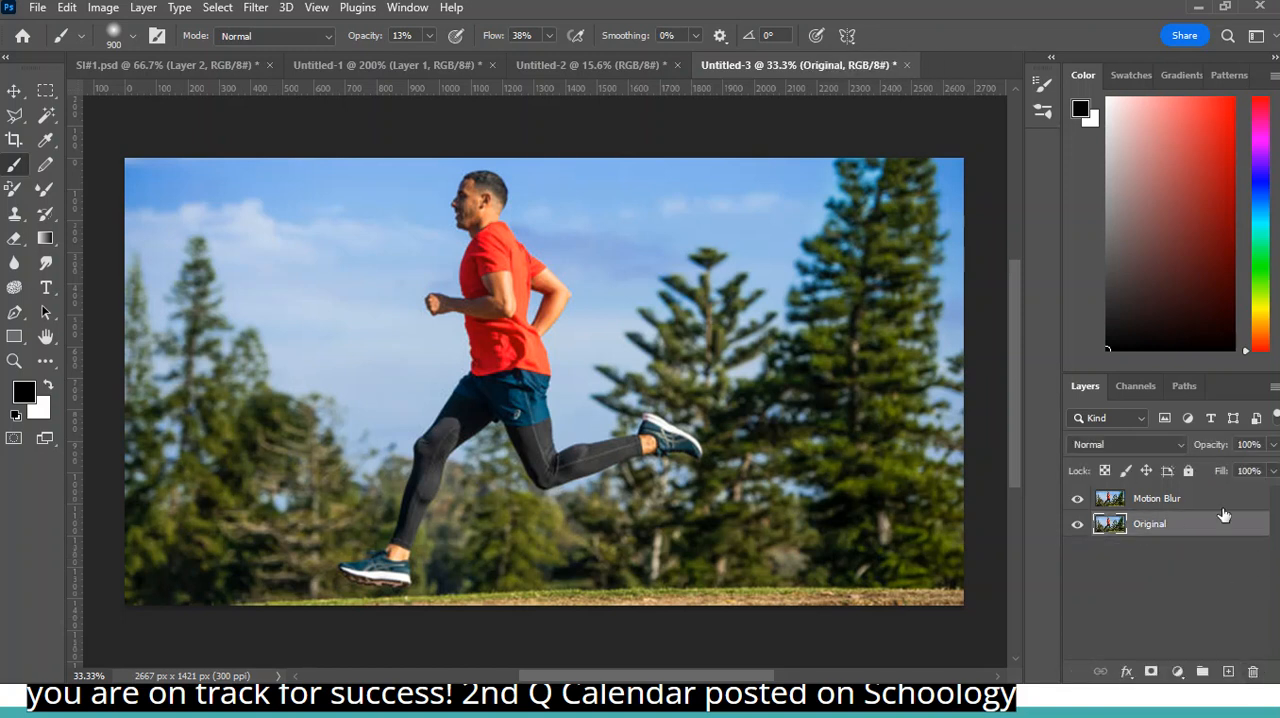
- Open the Motion Blur filter settings for the Motion Blur layer and place the dialog clear of the runner
{"action": "left_click", "coordinate": [1200, 498]}
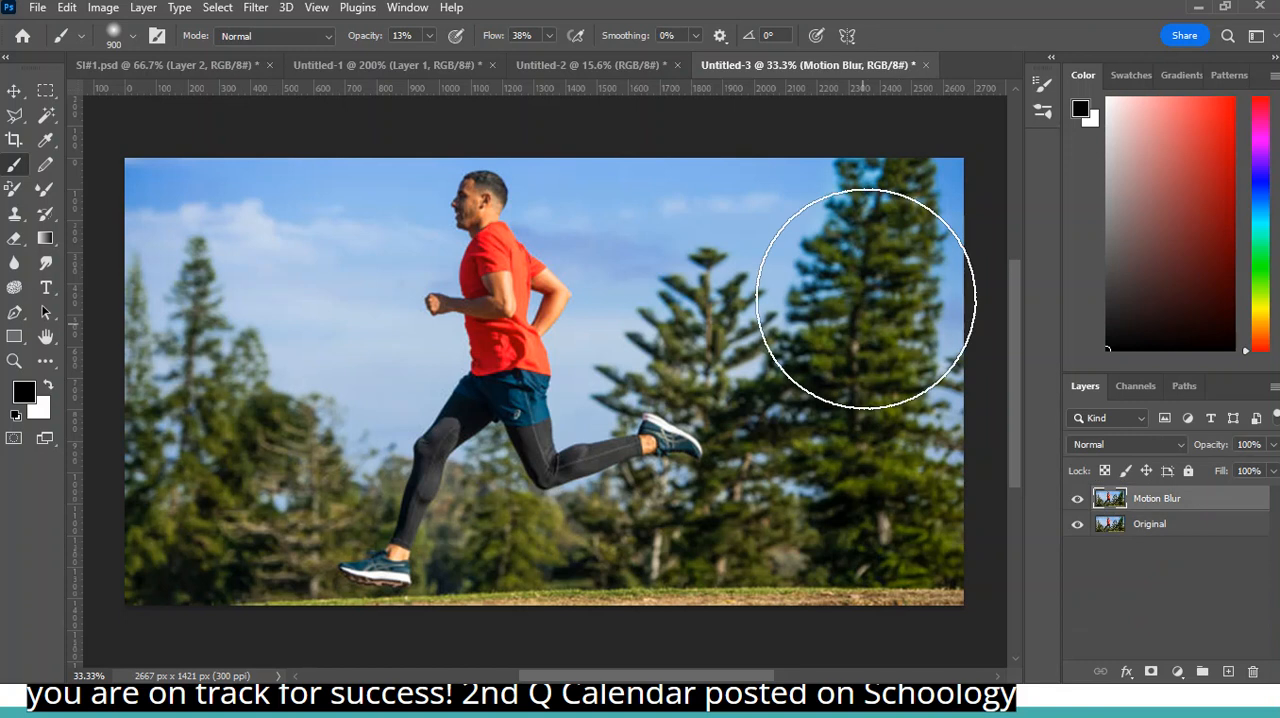
{"action": "left_click", "coordinate": [256, 10]}
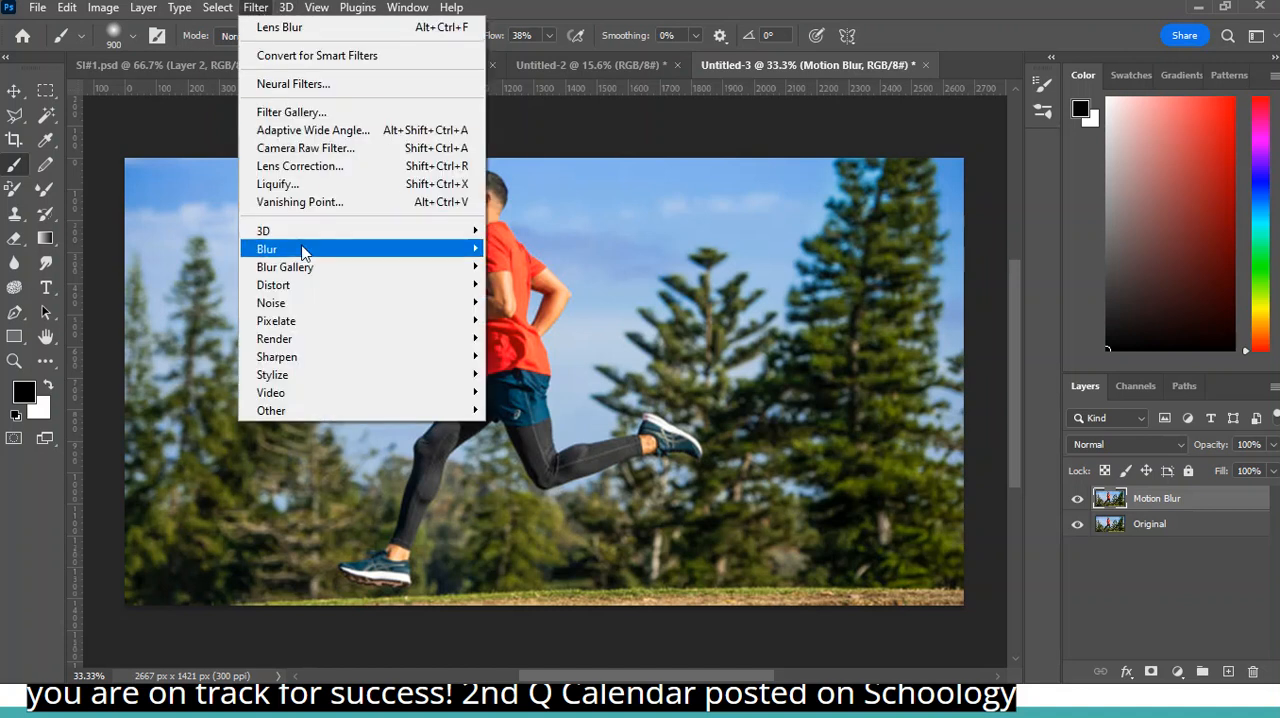
{"action": "mouse_move", "coordinate": [305, 255]}
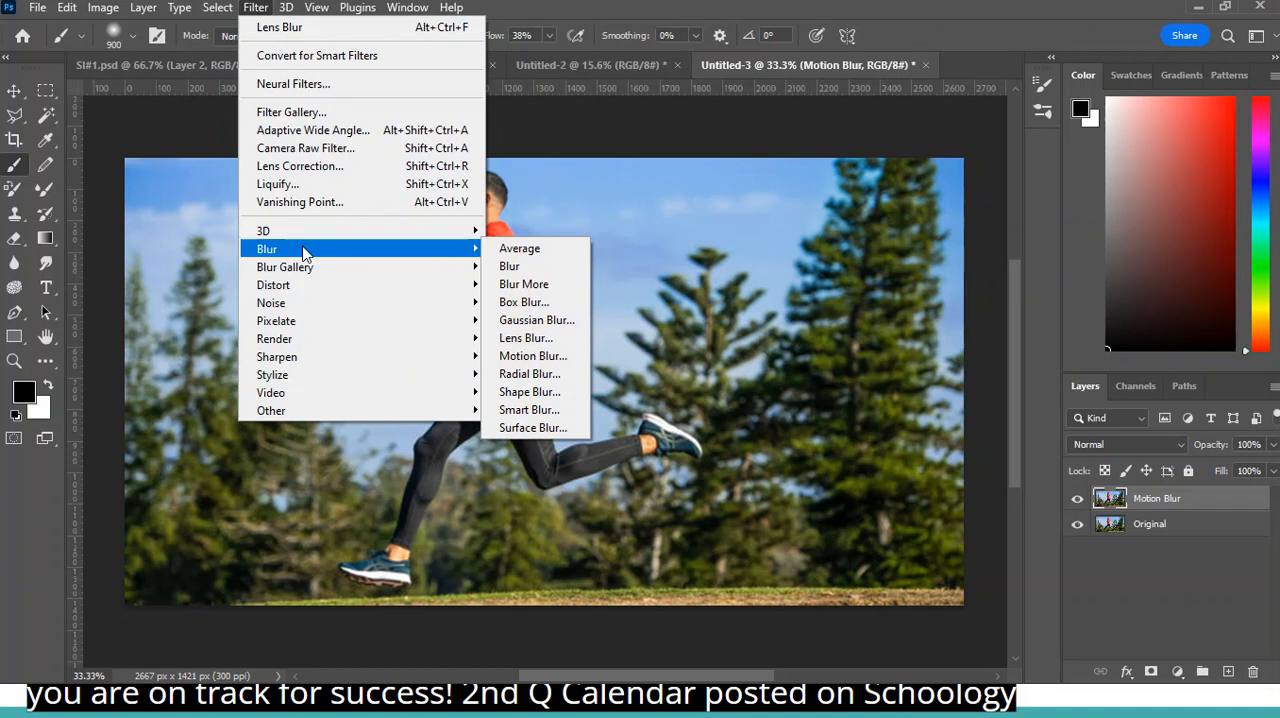
{"action": "mouse_move", "coordinate": [310, 278]}
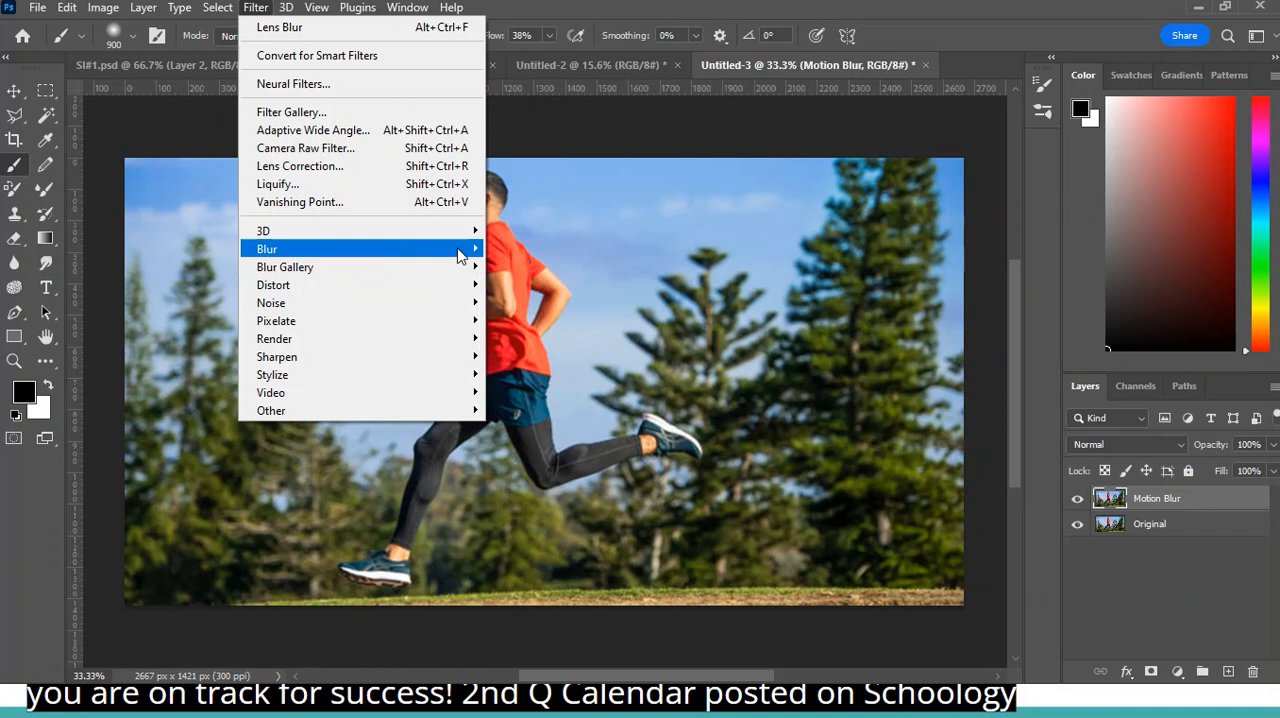
{"action": "mouse_move", "coordinate": [460, 257]}
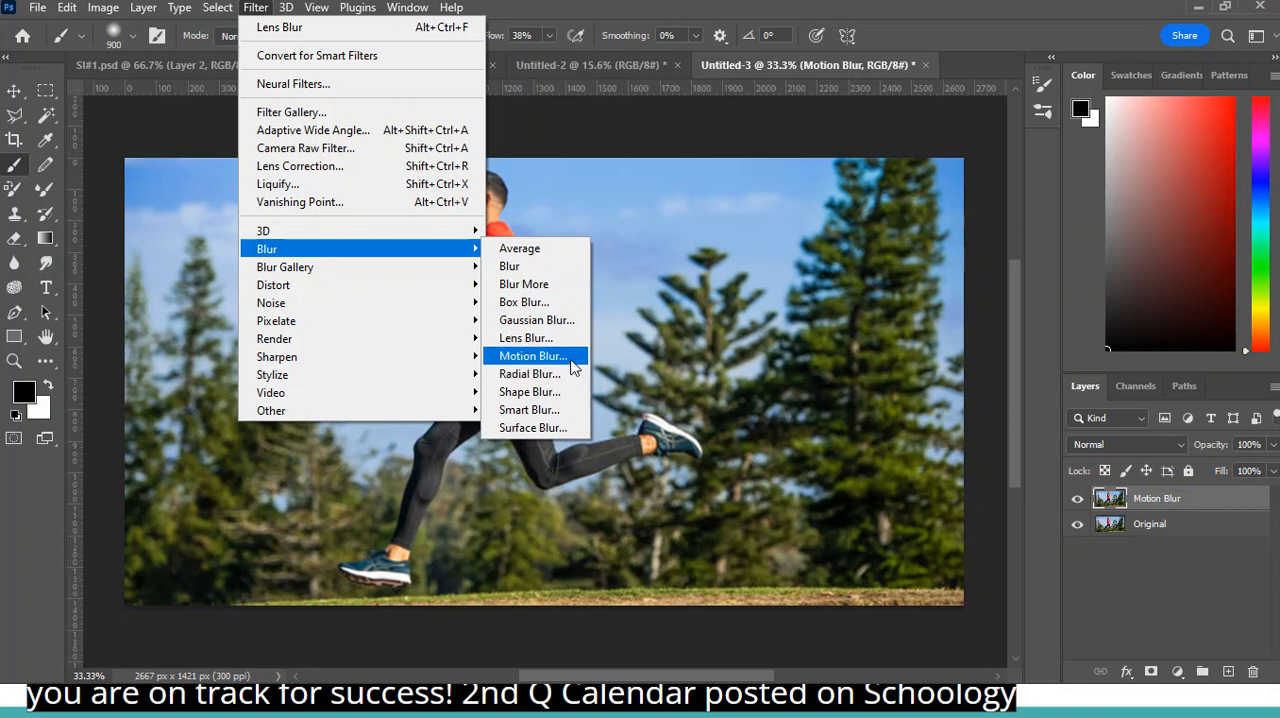
{"action": "left_click", "coordinate": [572, 363]}
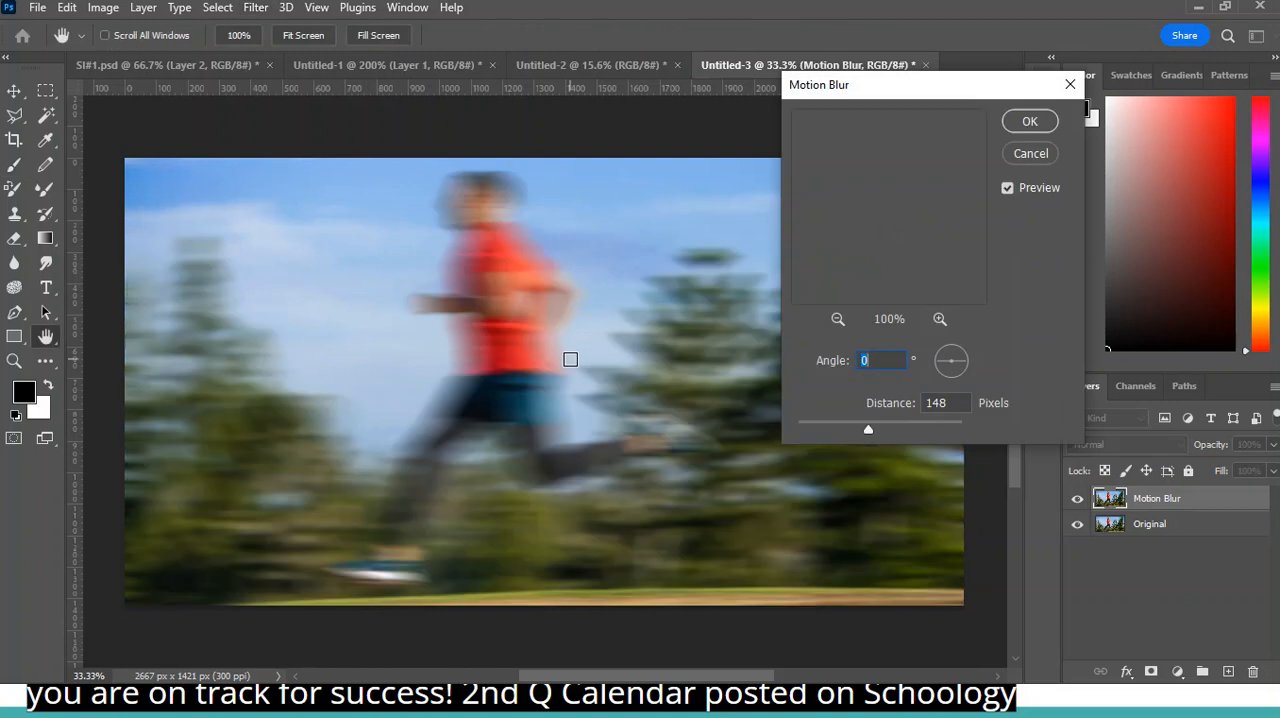
{"action": "left_click_drag", "start_coordinate": [910, 92], "coordinate": [917, 150]}
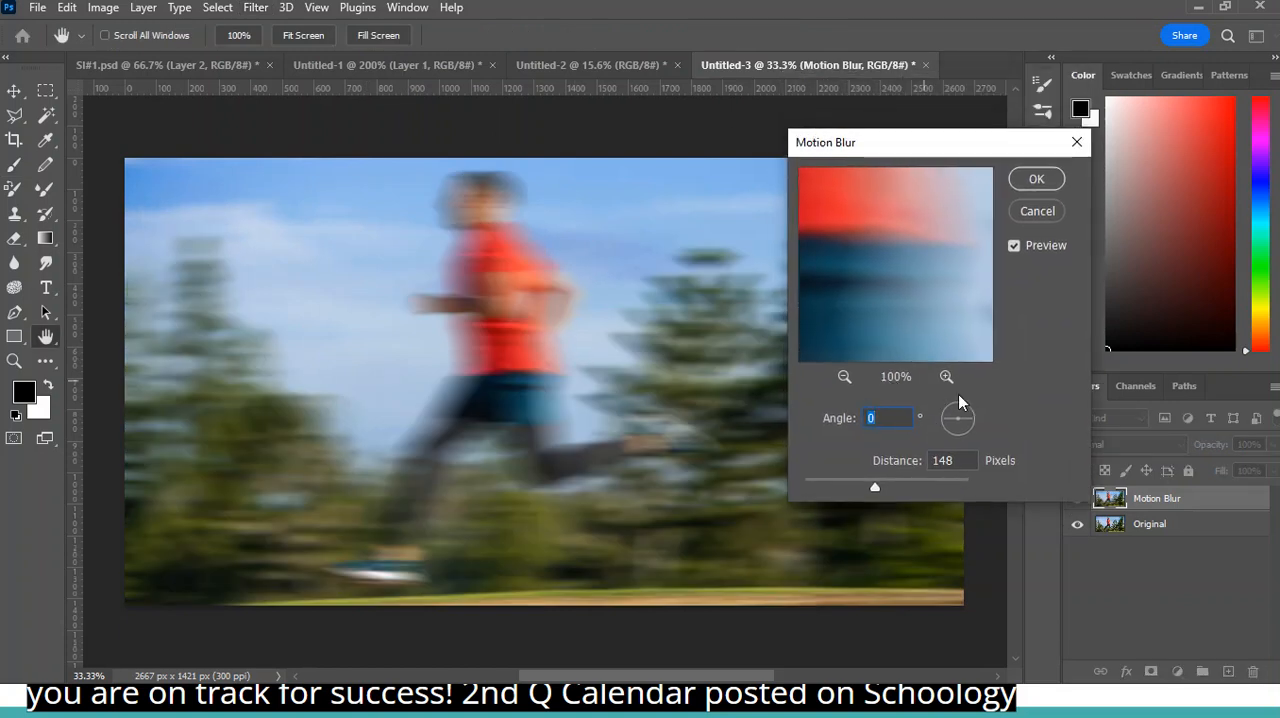
- Examine the motion blur on the runner at several zoom levels and compare the image with the preview off and on
{"action": "scroll", "coordinate": [676, 408], "scroll_direction": "up", "scroll_amount": 1}
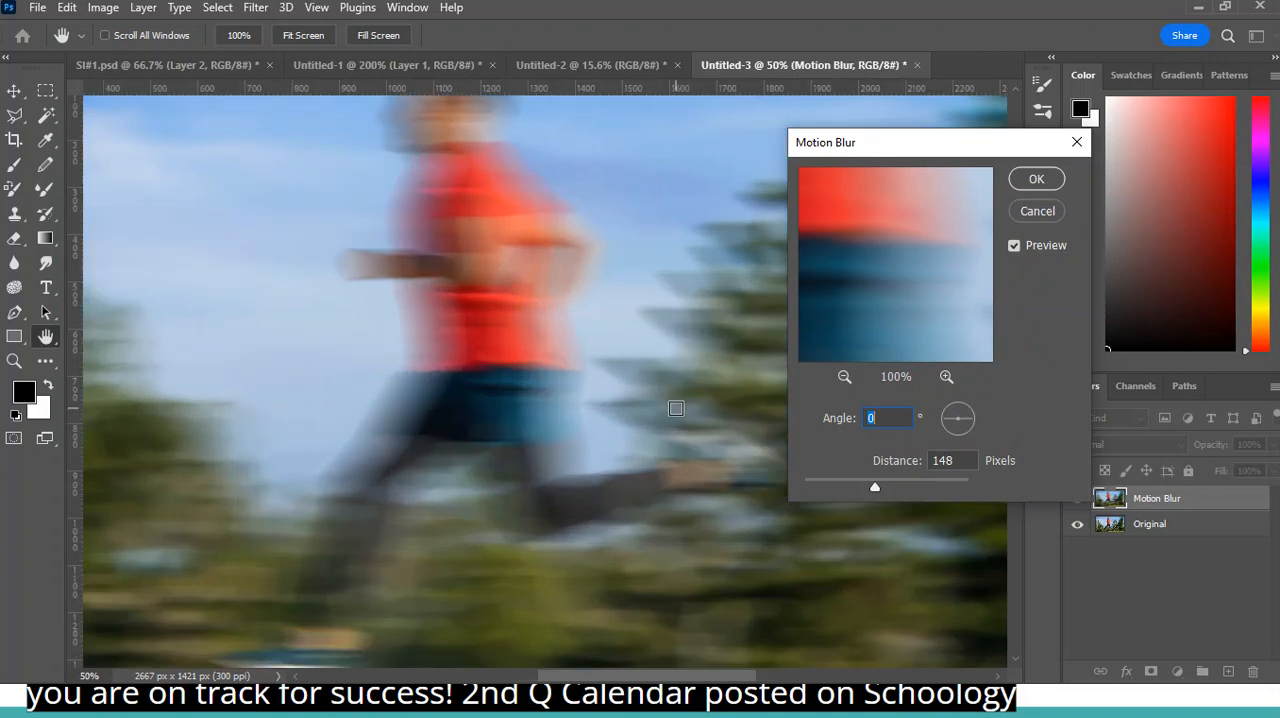
{"action": "scroll", "coordinate": [676, 408], "scroll_direction": "up", "scroll_amount": 4}
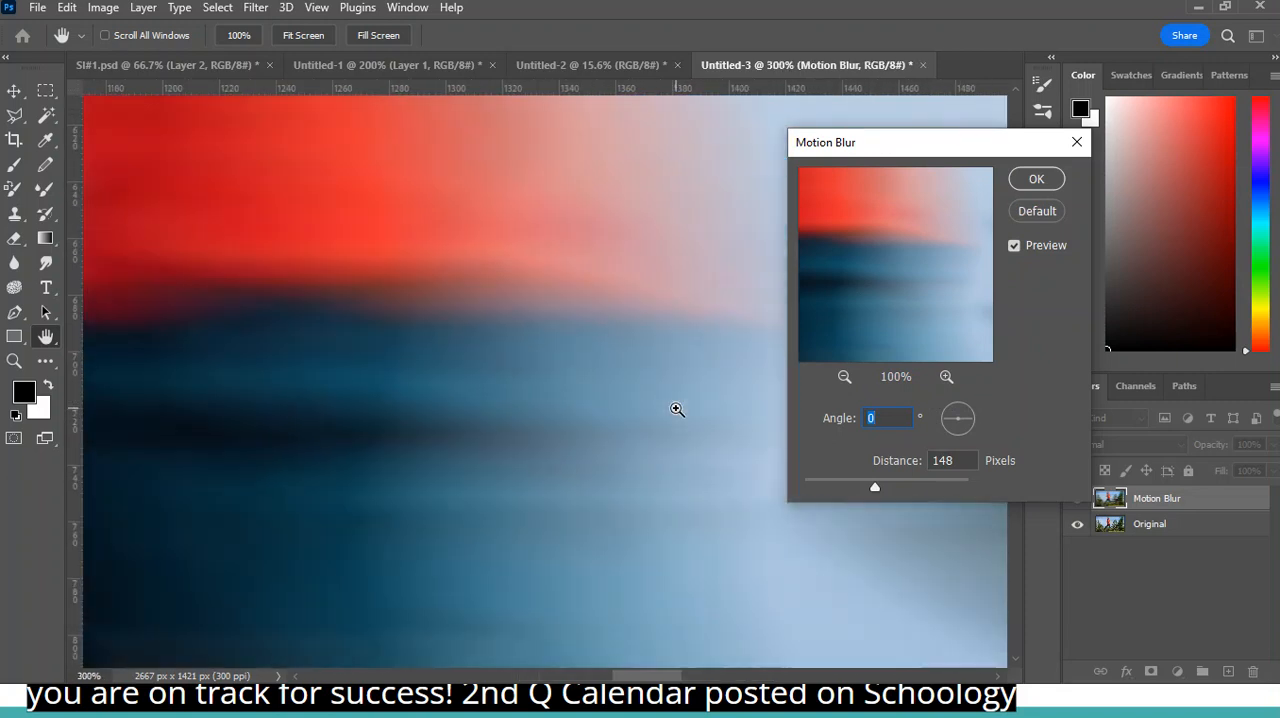
{"action": "scroll", "coordinate": [676, 408], "scroll_direction": "down", "scroll_amount": 6}
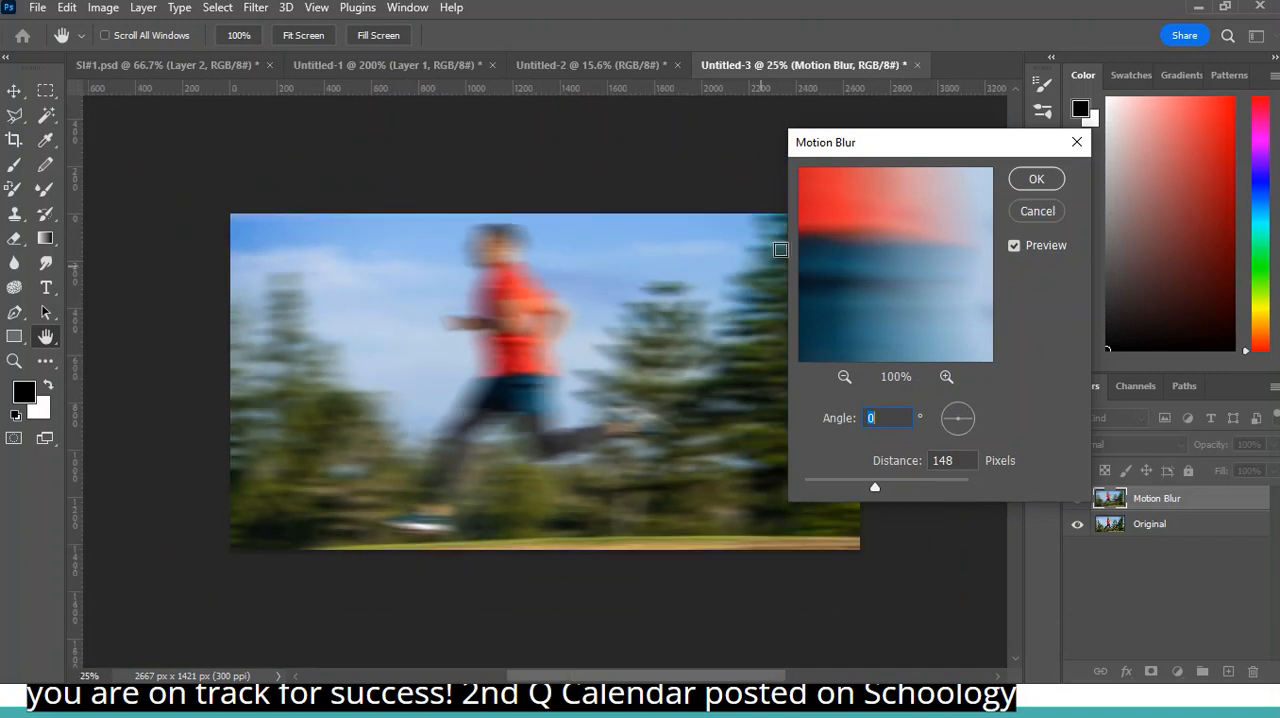
{"action": "left_click", "coordinate": [847, 376]}
{"action": "left_click", "coordinate": [848, 376]}
{"action": "left_click", "coordinate": [848, 376]}
{"action": "left_click", "coordinate": [848, 376]}
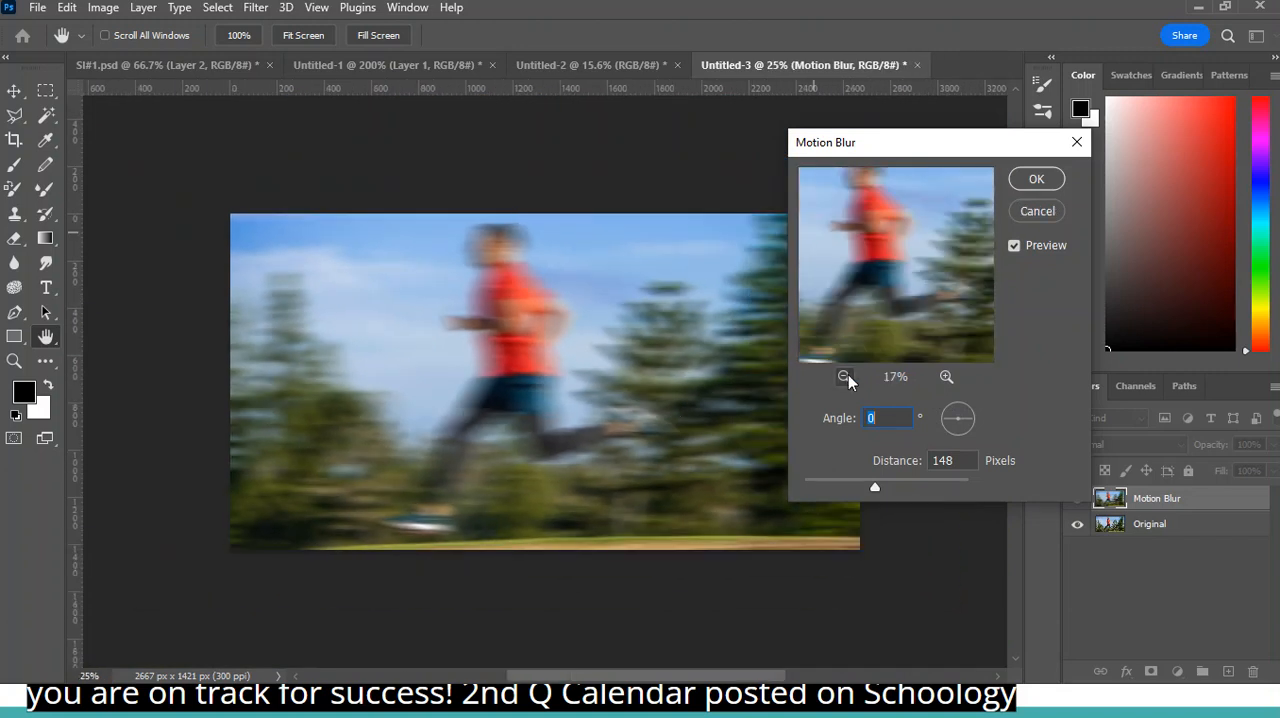
{"action": "left_click", "coordinate": [848, 376]}
{"action": "left_click", "coordinate": [950, 378]}
{"action": "left_click", "coordinate": [950, 378]}
{"action": "left_click", "coordinate": [950, 378]}
{"action": "left_click", "coordinate": [950, 378]}
{"action": "left_click", "coordinate": [948, 377]}
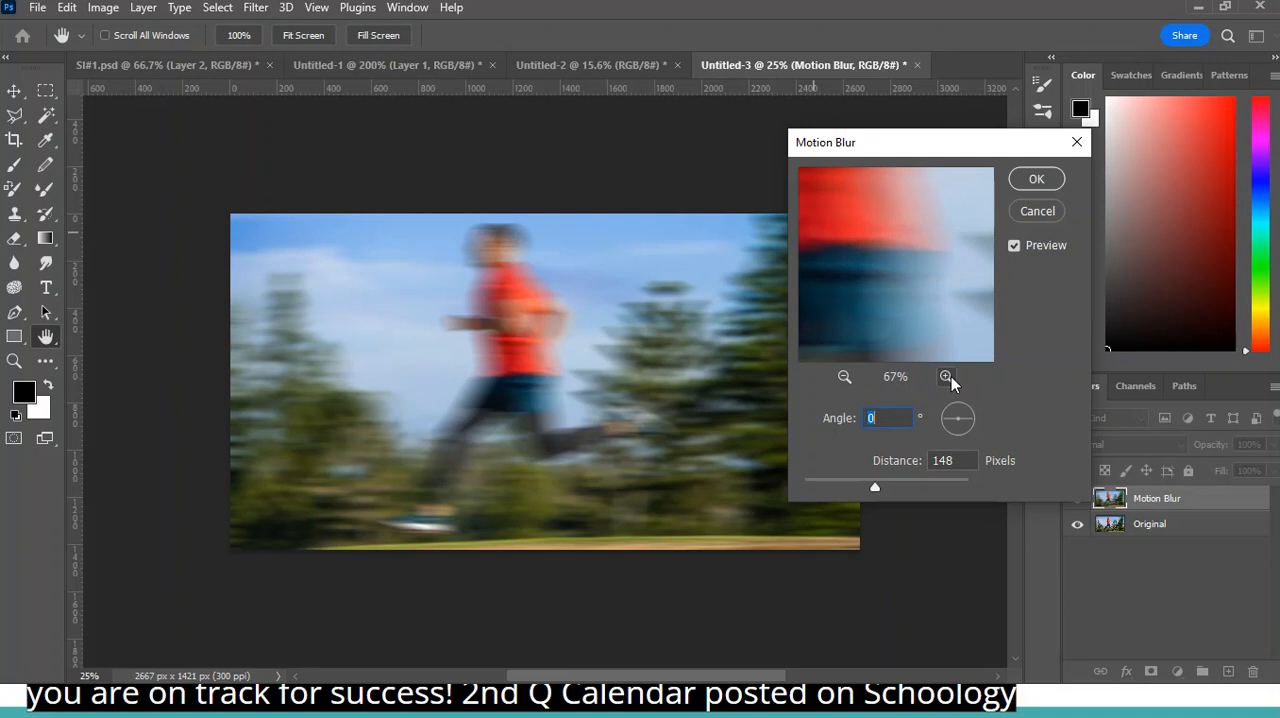
{"action": "left_click", "coordinate": [844, 376]}
{"action": "left_click", "coordinate": [1016, 250]}
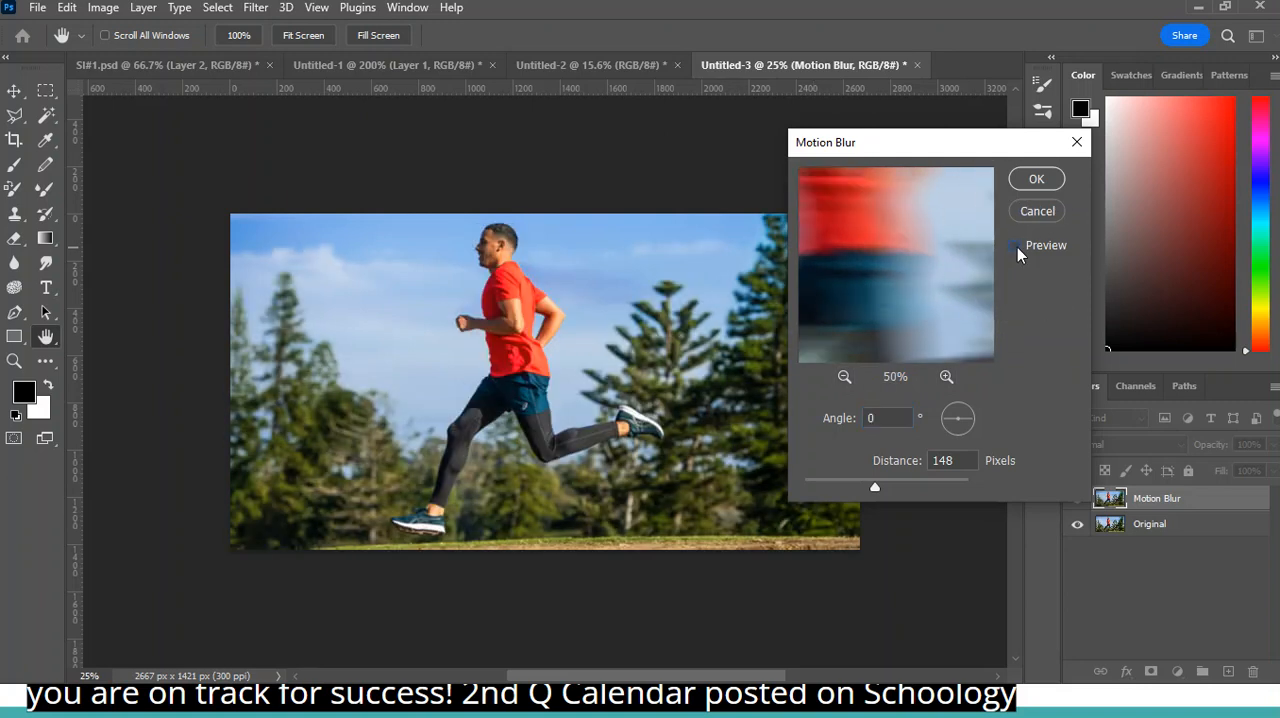
{"action": "left_click", "coordinate": [1017, 247]}
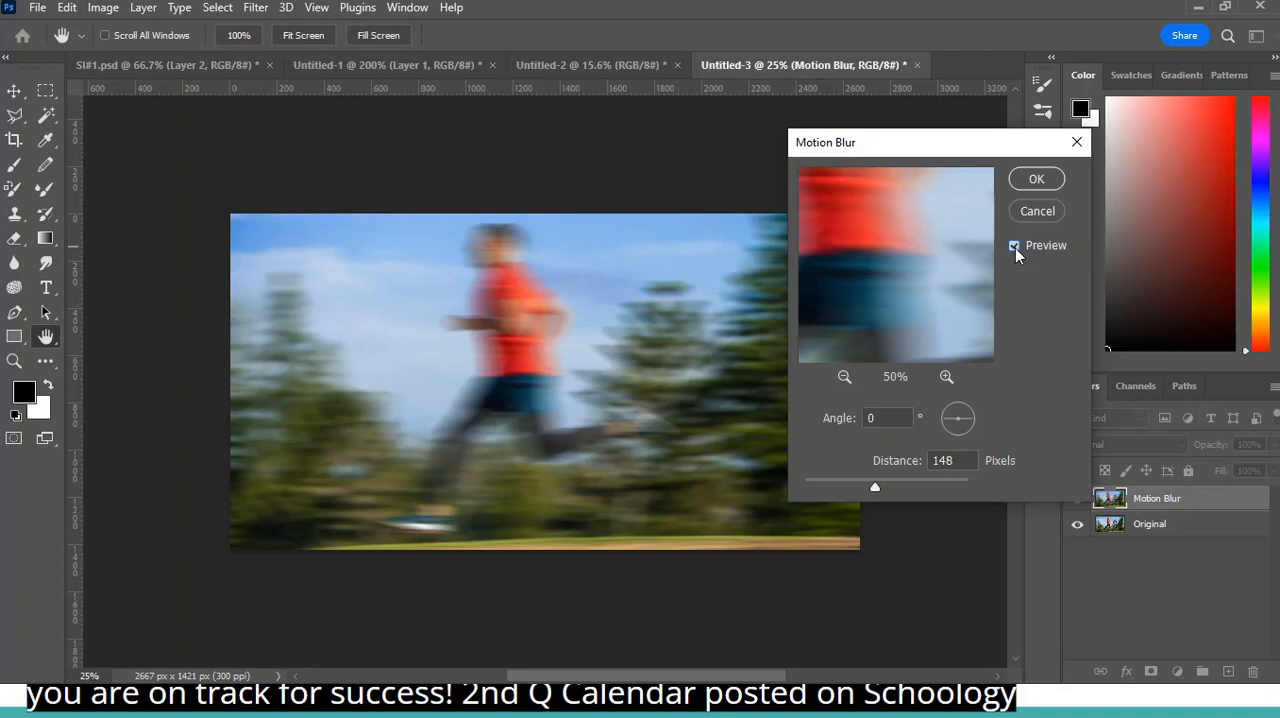
- Try Motion Blur distances of 1908 and 14 pixels, and settle on a distance of 113 pixels
{"action": "left_click_drag", "start_coordinate": [876, 490], "coordinate": [969, 483]}
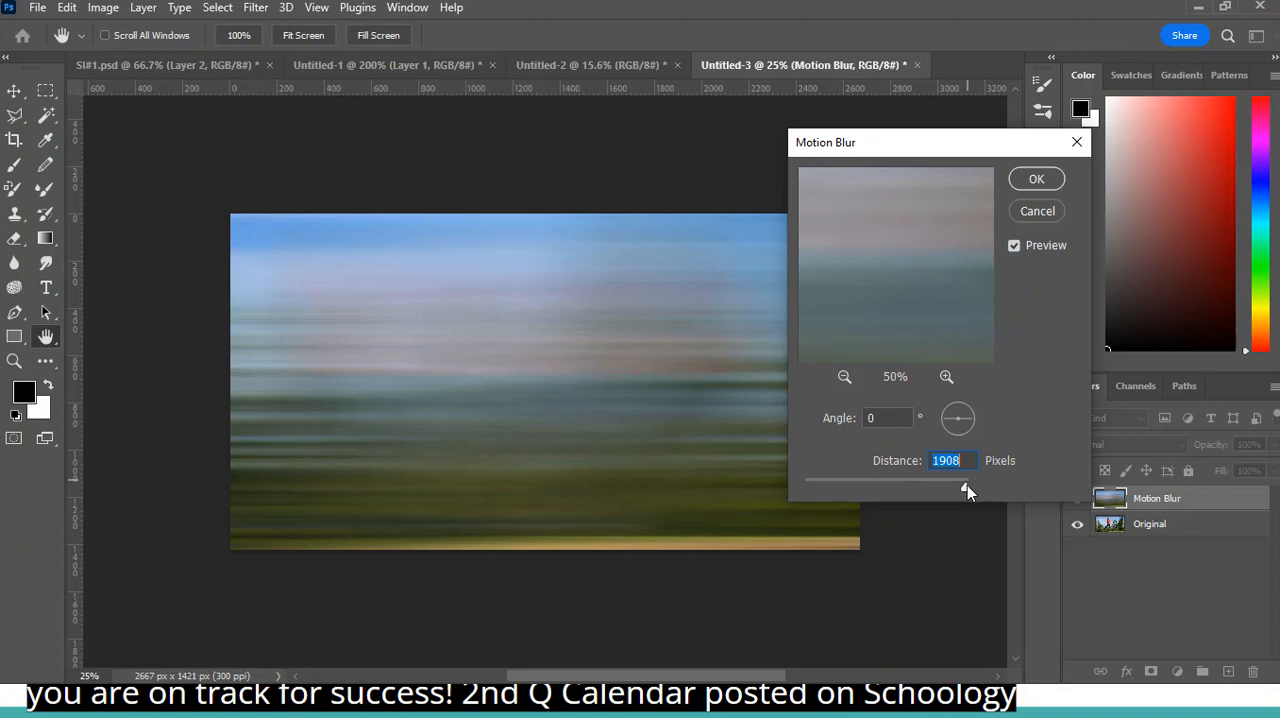
{"action": "left_click_drag", "start_coordinate": [966, 487], "coordinate": [816, 490]}
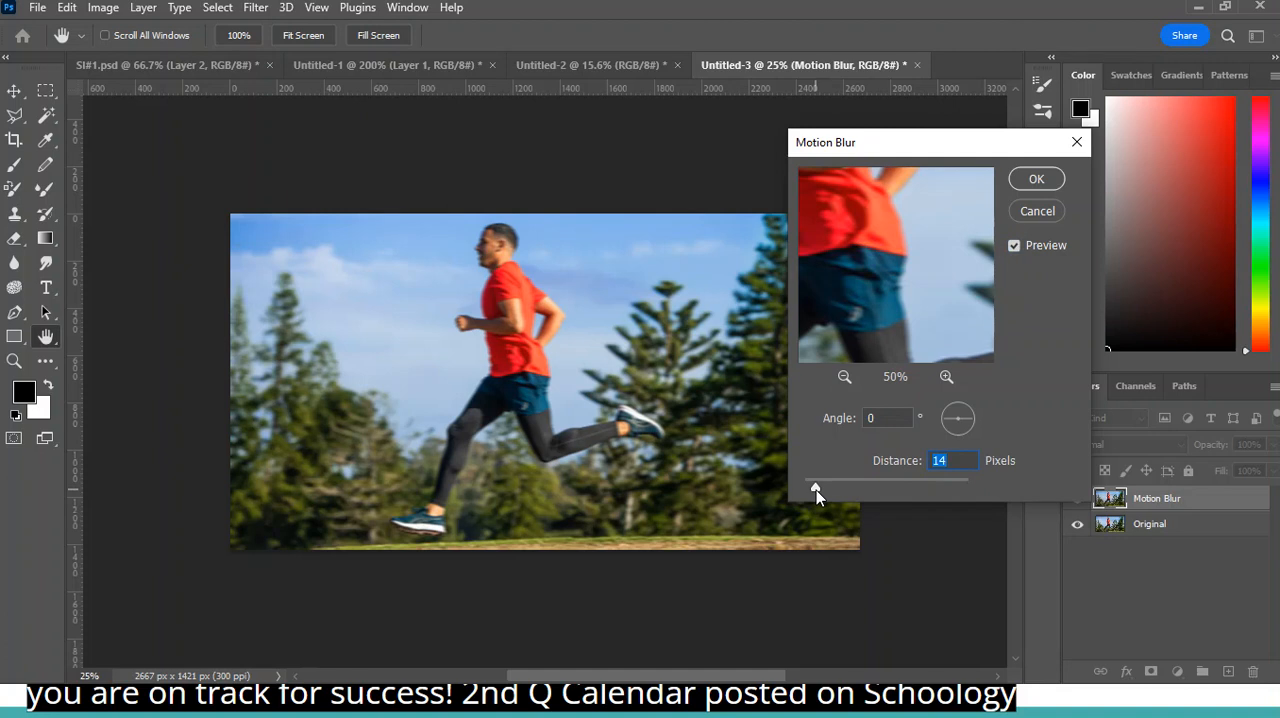
{"action": "left_click_drag", "start_coordinate": [816, 490], "coordinate": [852, 484]}
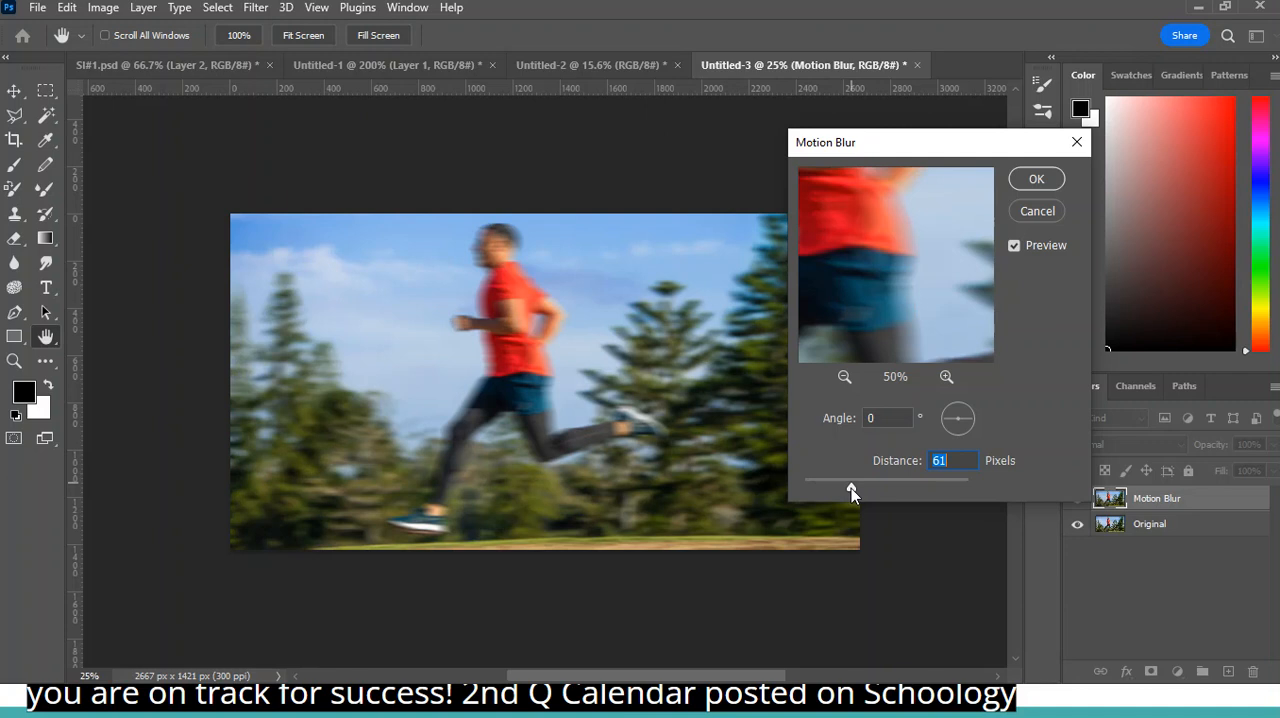
{"action": "left_click_drag", "start_coordinate": [850, 488], "coordinate": [861, 487]}
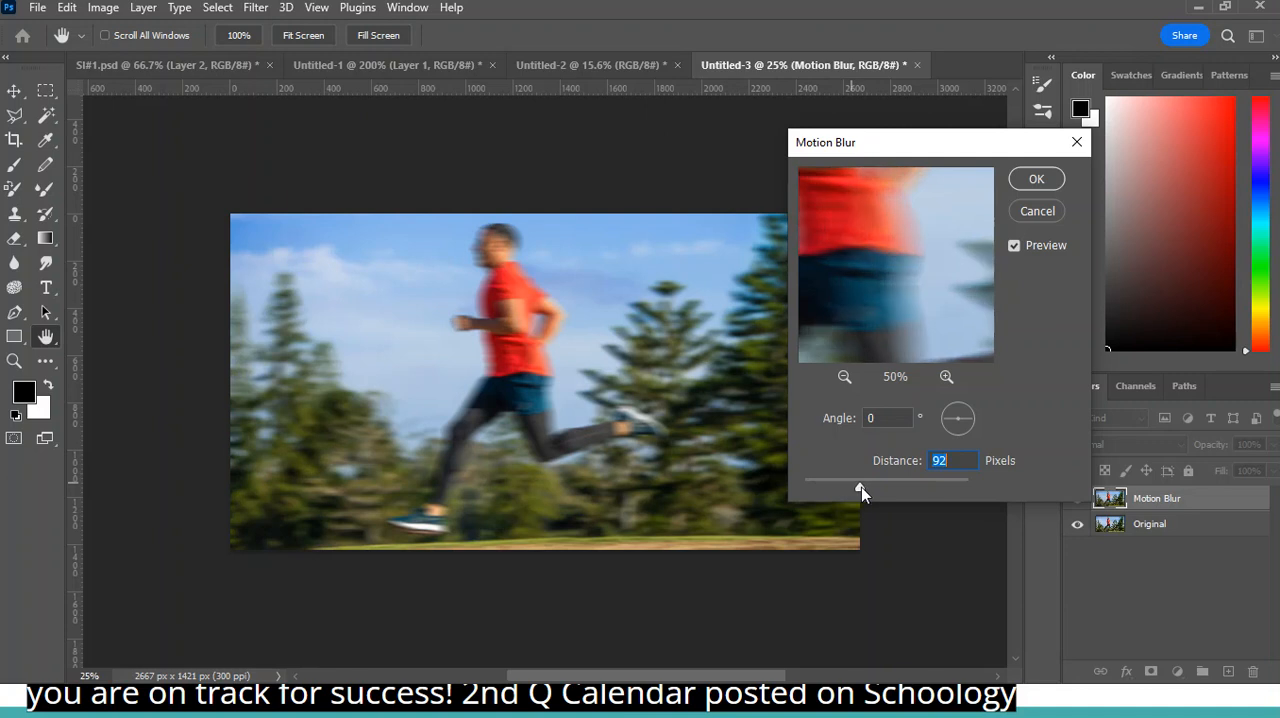
{"action": "left_click_drag", "start_coordinate": [861, 487], "coordinate": [866, 487]}
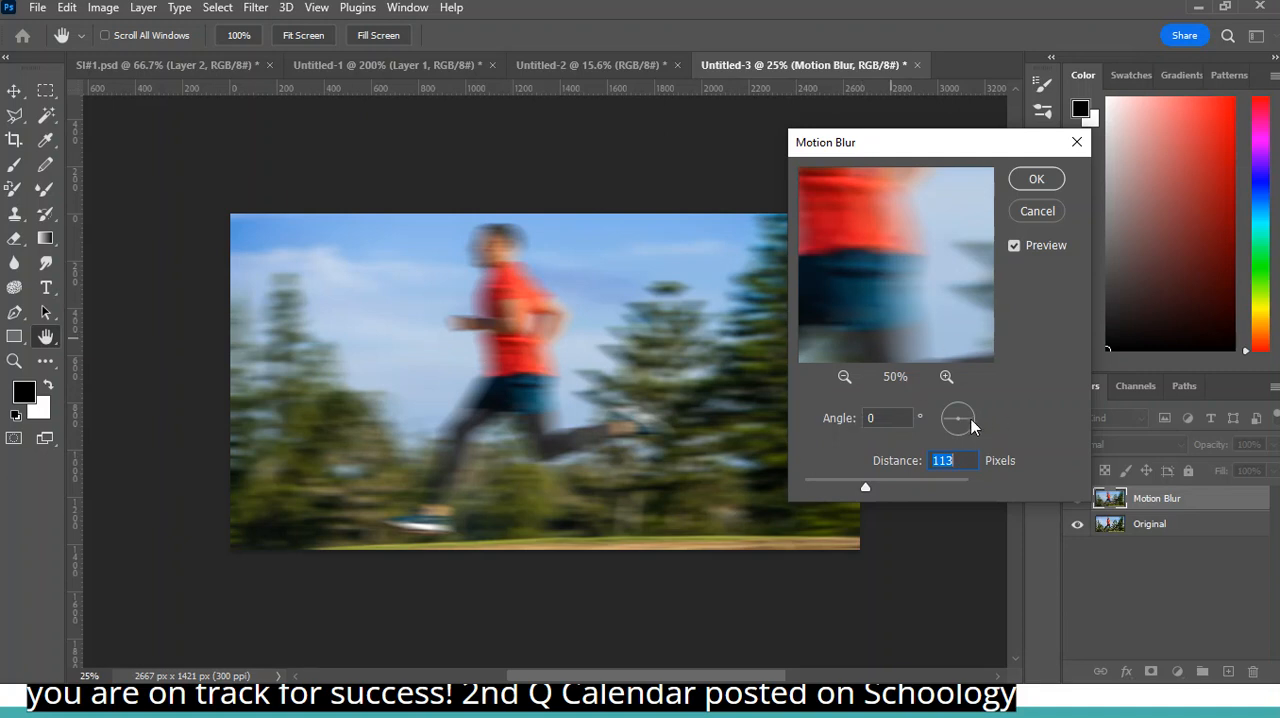
- Try a blur angle of -62°, set the angle to 0°, and apply the Motion Blur filter
{"action": "mouse_move", "coordinate": [971, 419]}
{"action": "left_mouse_down"}
{"action": "mouse_move", "coordinate": [957, 392]}
{"action": "mouse_move", "coordinate": [953, 418]}
{"action": "left_mouse_up"}
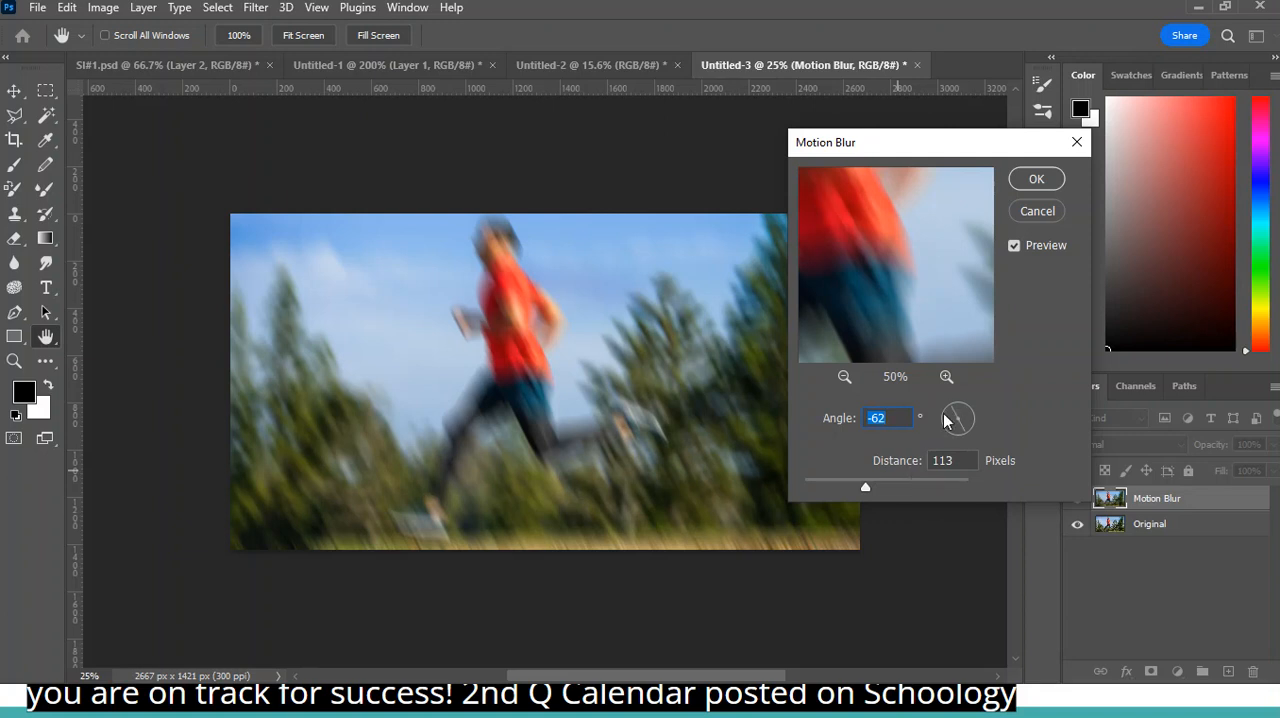
{"action": "mouse_move", "coordinate": [957, 417]}
{"action": "left_mouse_down"}
{"action": "mouse_move", "coordinate": [962, 402]}
{"action": "mouse_move", "coordinate": [975, 420]}
{"action": "mouse_move", "coordinate": [962, 433]}
{"action": "mouse_move", "coordinate": [973, 420]}
{"action": "left_mouse_up"}
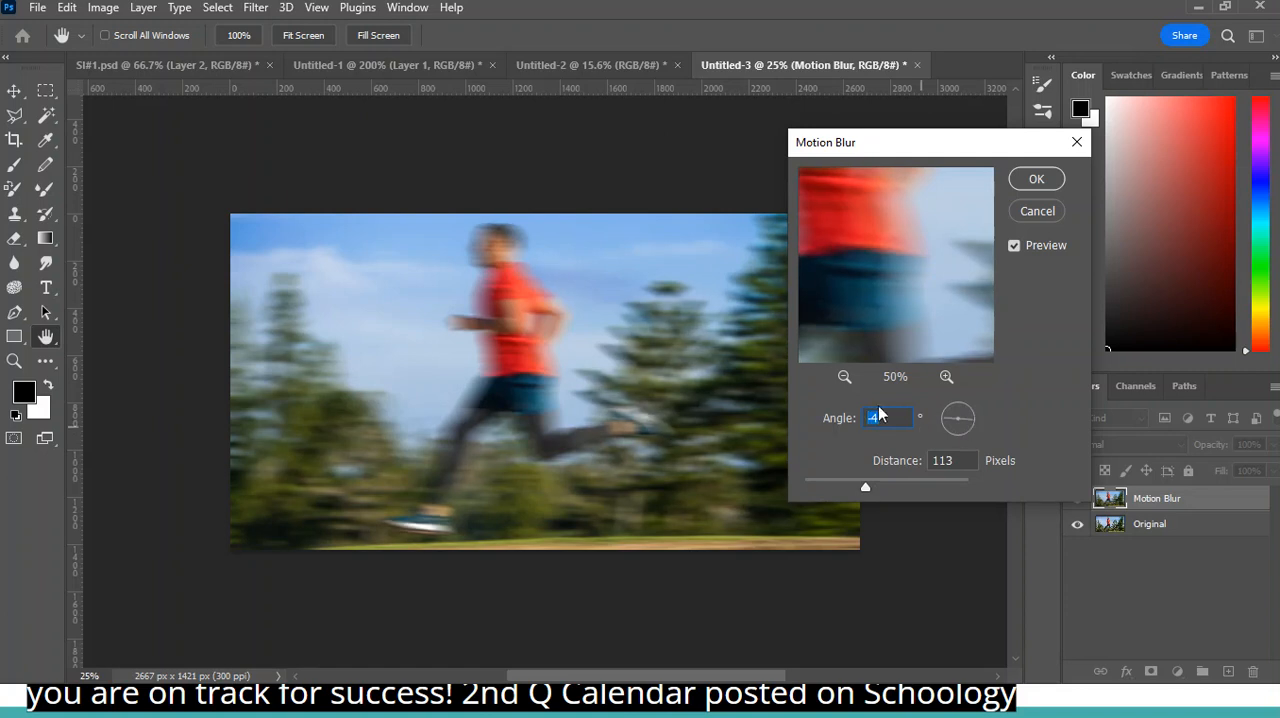
{"action": "type", "text": "0"}
{"action": "key", "text": "Tab"}
{"action": "left_click", "coordinate": [1034, 180]}
{"action": "key", "text": "b"}
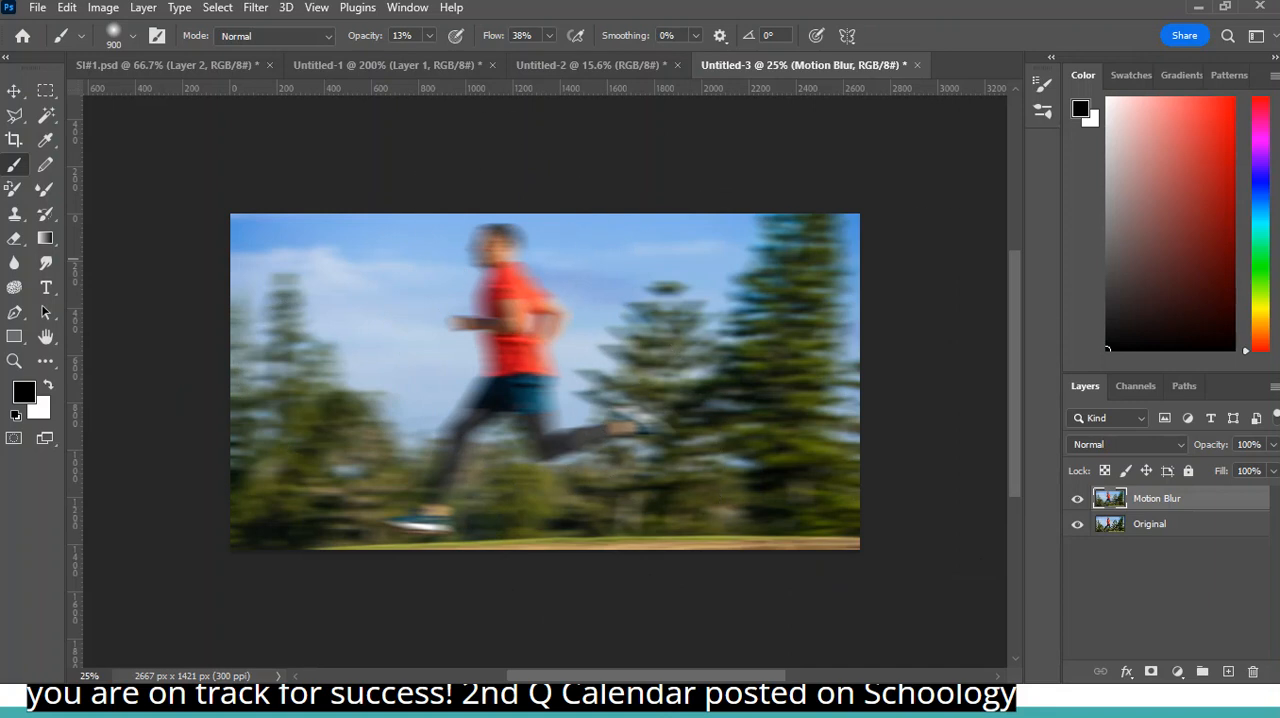
- Try the Motion Blur layer at about 1% opacity and set its opacity to 60%
{"action": "left_click", "coordinate": [1273, 446]}
{"action": "left_click_drag", "start_coordinate": [1266, 470], "coordinate": [1248, 472]}
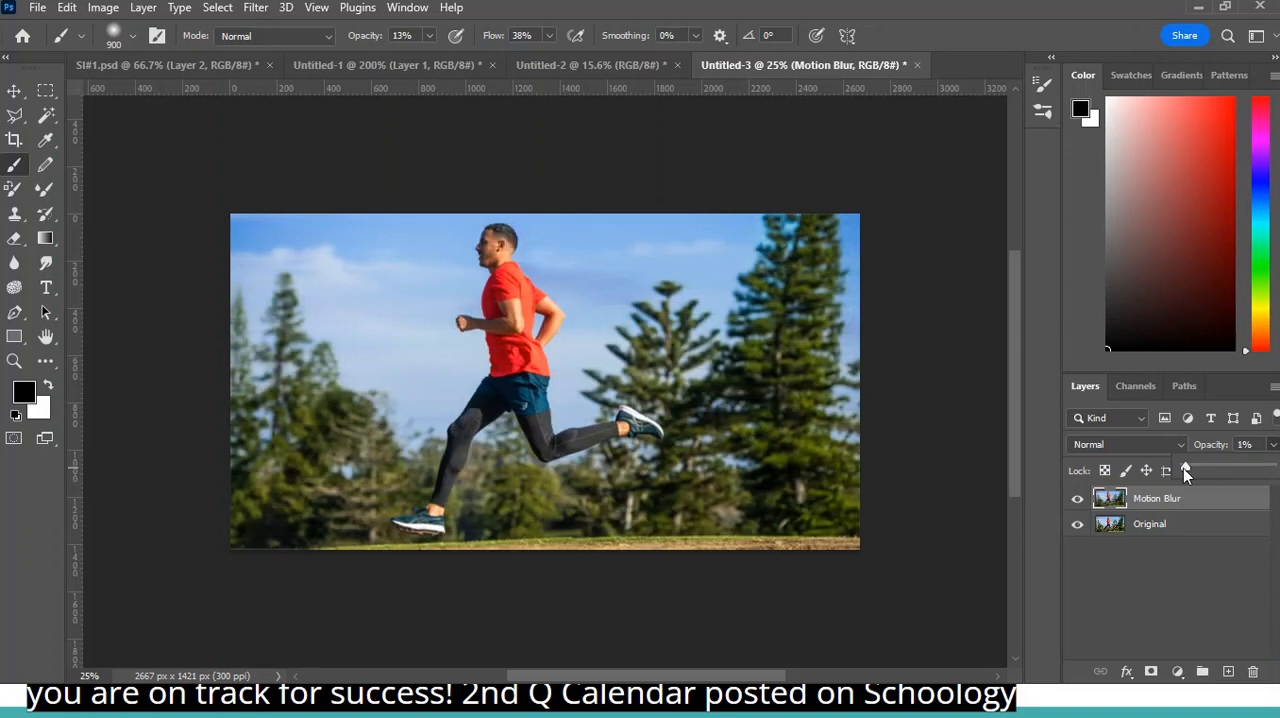
{"action": "left_click_drag", "start_coordinate": [1186, 467], "coordinate": [1241, 471]}
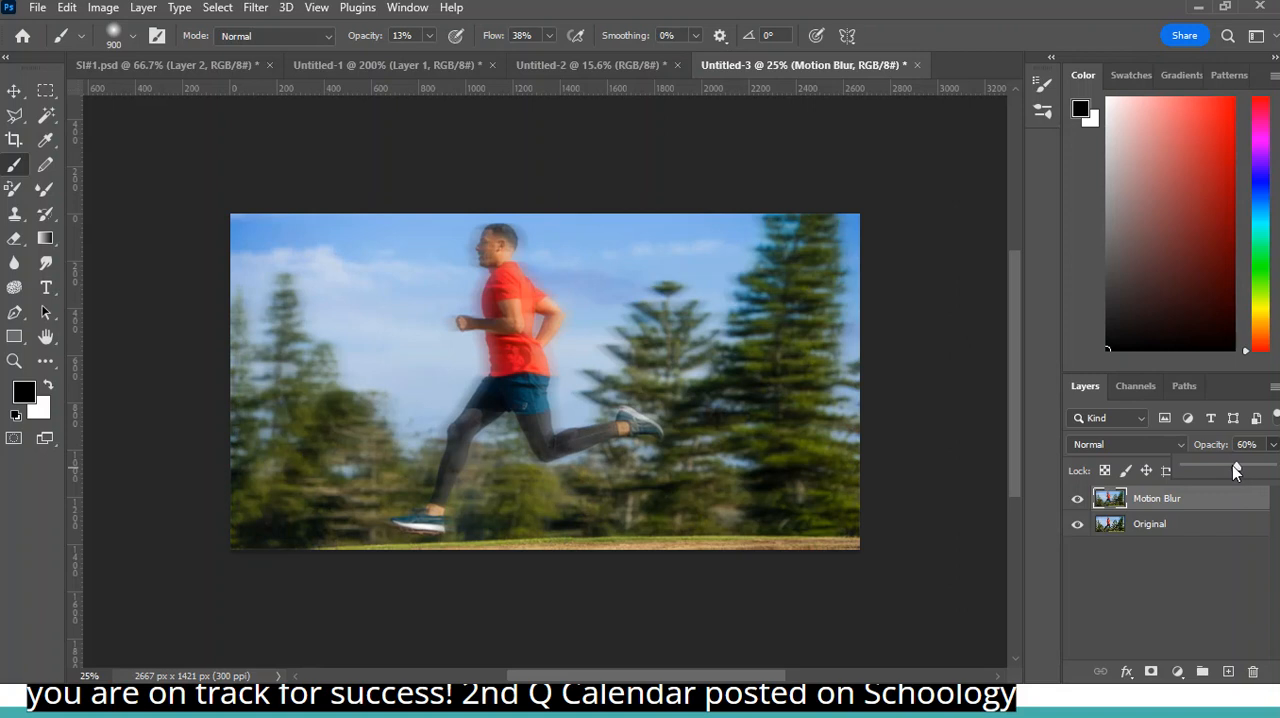
- Add a white layer mask to the Motion Blur layer
{"action": "key", "text": "ctrl+minus"}
{"action": "key", "text": "ctrl+plus"}
{"action": "key", "text": "ctrl+plus"}
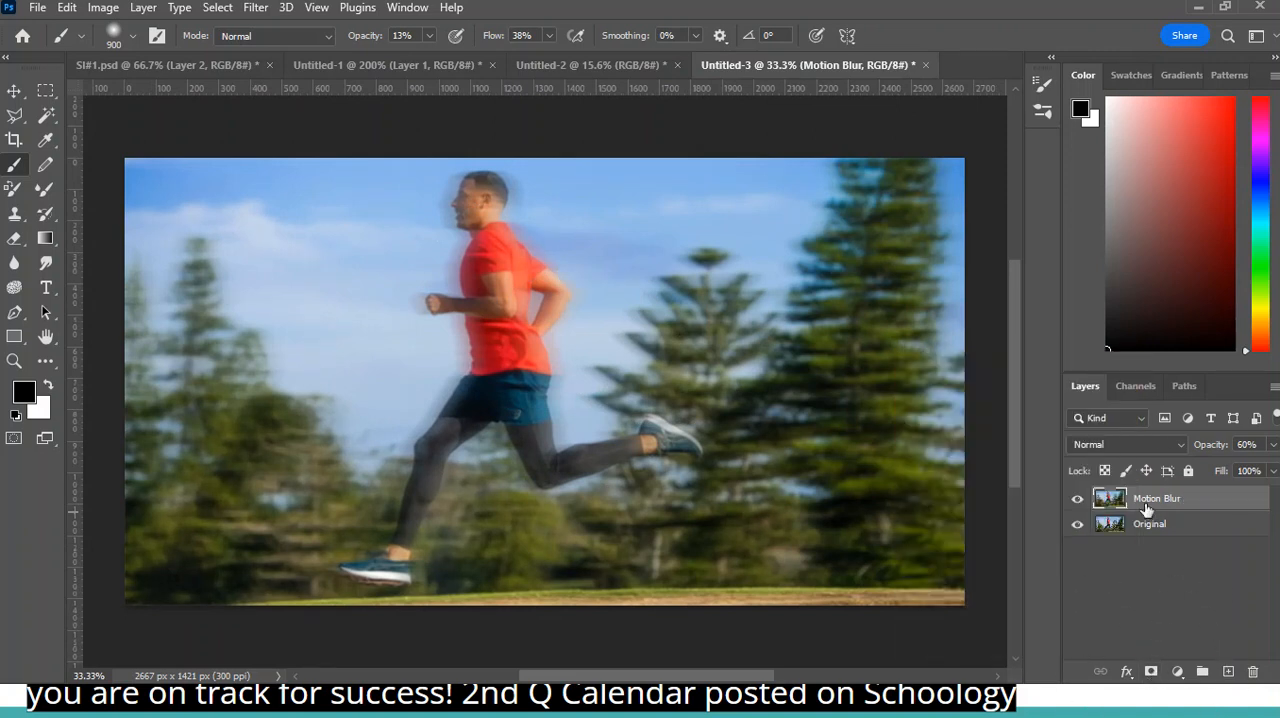
{"action": "left_click", "coordinate": [1149, 672]}
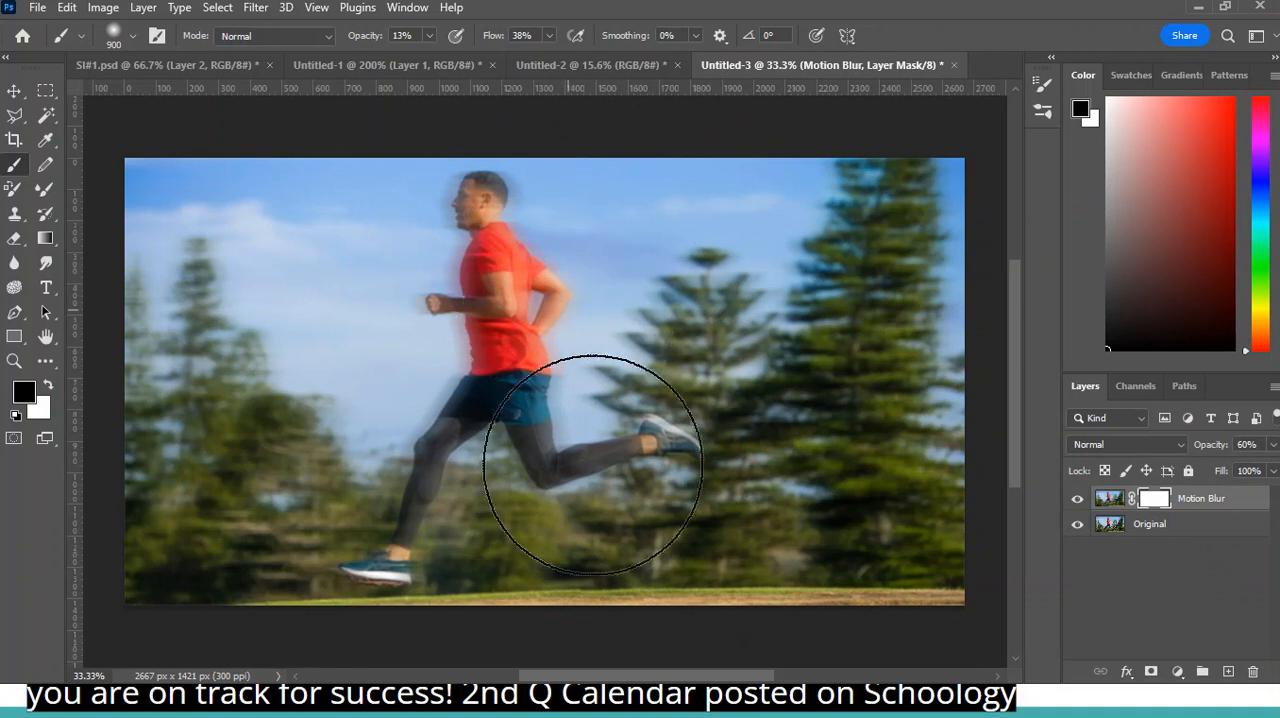
- Reduce the brush size to 250 px and set the brush opacity to 100%
{"action": "key", "text": "bracketleft"}
{"action": "key", "text": "bracketleft"}
{"action": "key", "text": "bracketleft"}
{"action": "key", "text": "bracketleft"}
{"action": "key", "text": "bracketleft"}
{"action": "key", "text": "bracketleft"}
{"action": "key", "text": "bracketleft"}
{"action": "key", "text": "bracketleft"}
{"action": "key", "text": "bracketleft"}
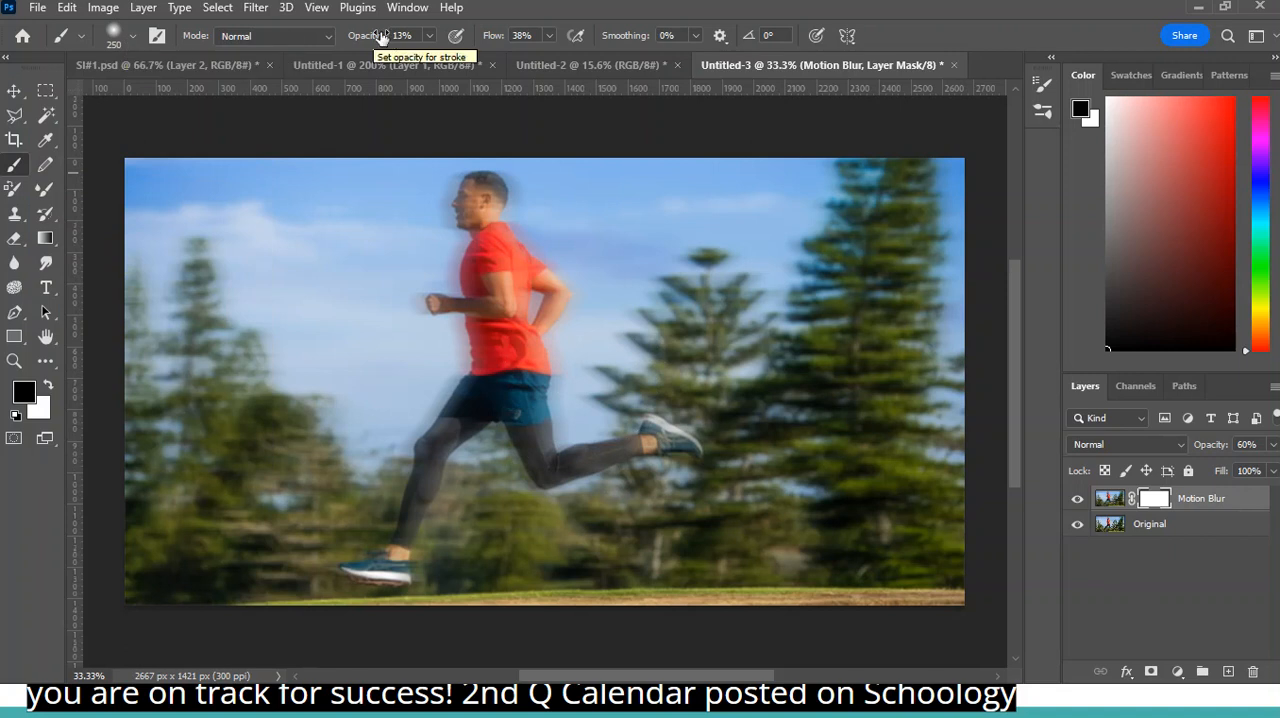
{"action": "left_click", "coordinate": [431, 36]}
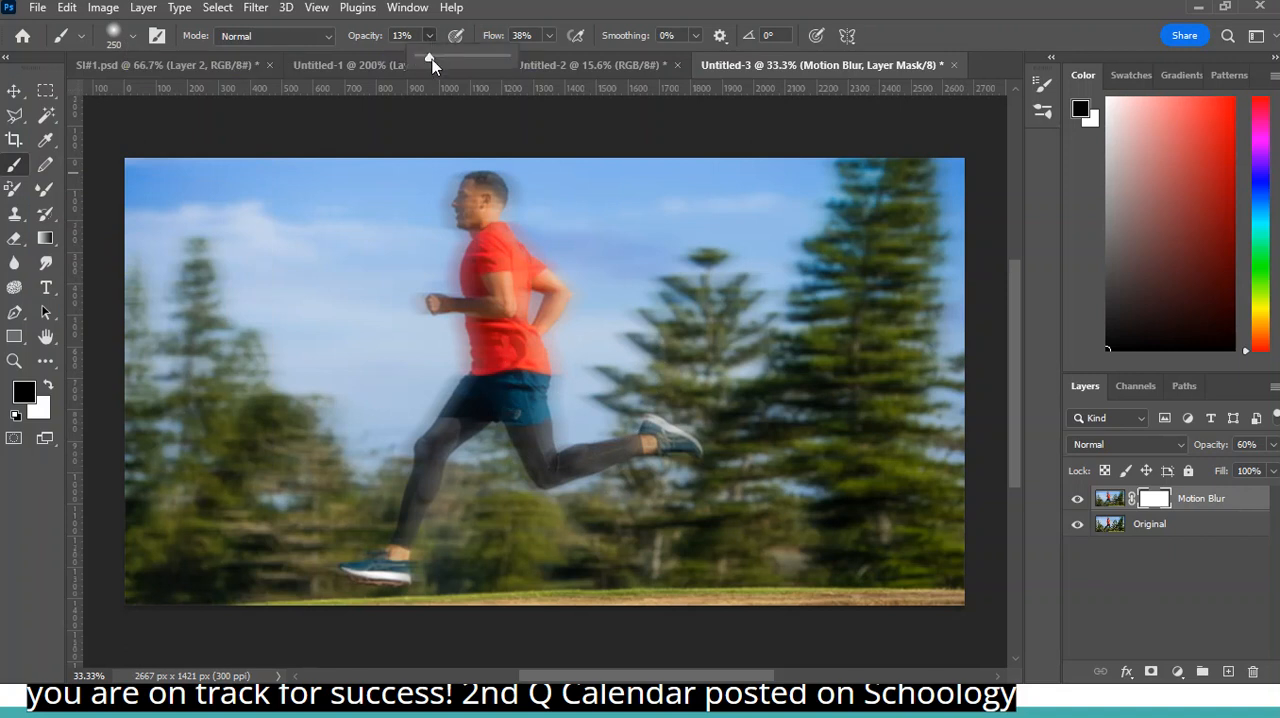
{"action": "left_click_drag", "start_coordinate": [432, 59], "coordinate": [465, 60]}
{"action": "left_click_drag", "start_coordinate": [505, 385], "coordinate": [521, 444]}
{"action": "left_click", "coordinate": [26, 397]}
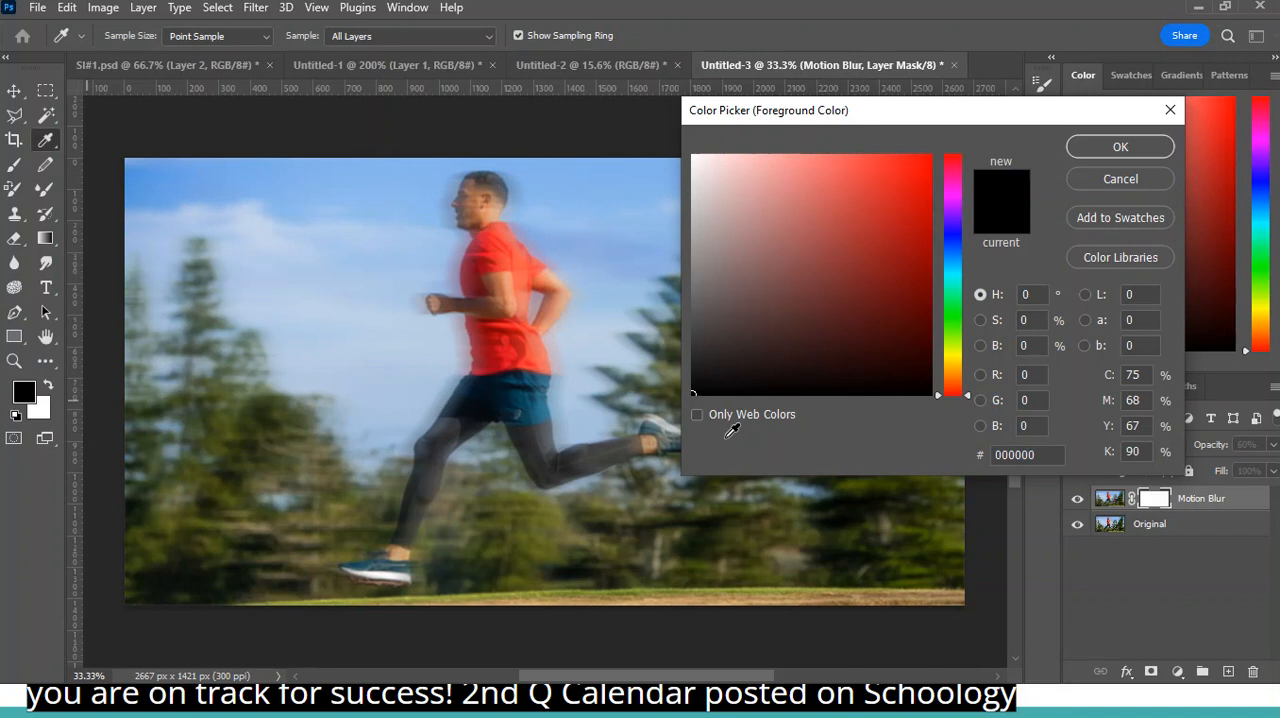
{"action": "left_click", "coordinate": [729, 370]}
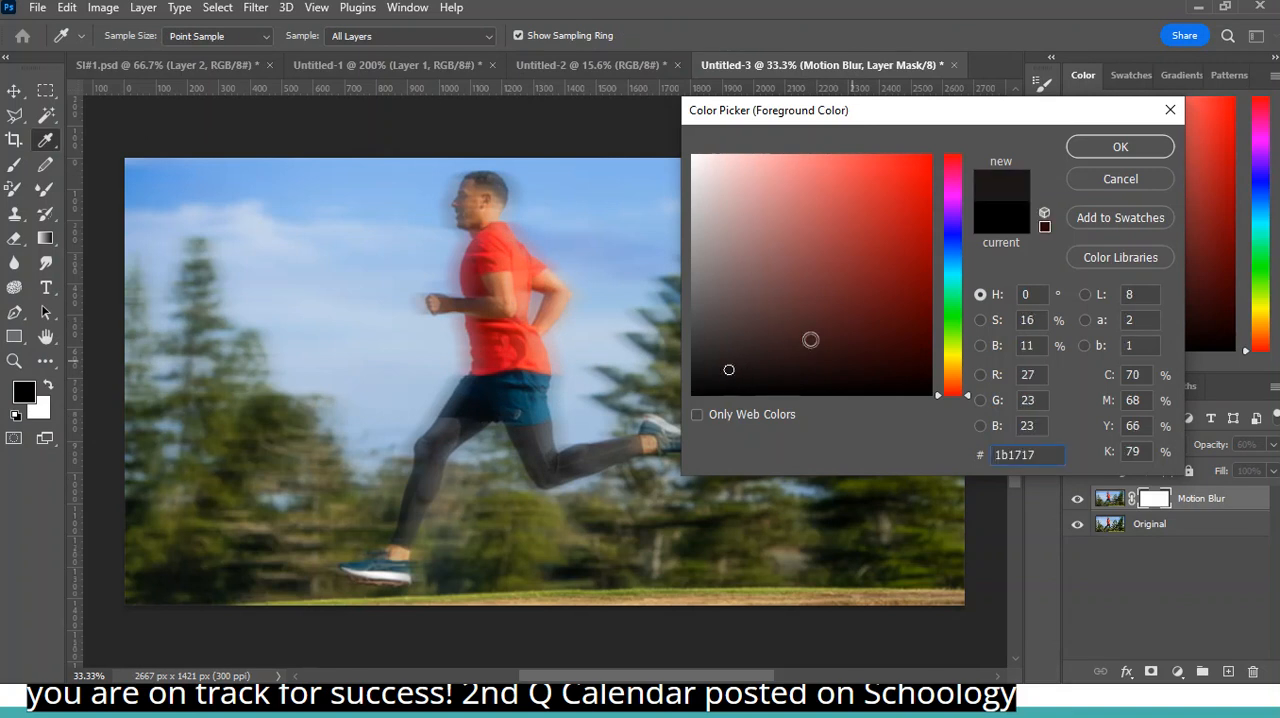
{"action": "left_click", "coordinate": [1136, 188]}
- Swap the foreground and background colors back and forth, ending with black as the foreground color
{"action": "key", "text": "x"}
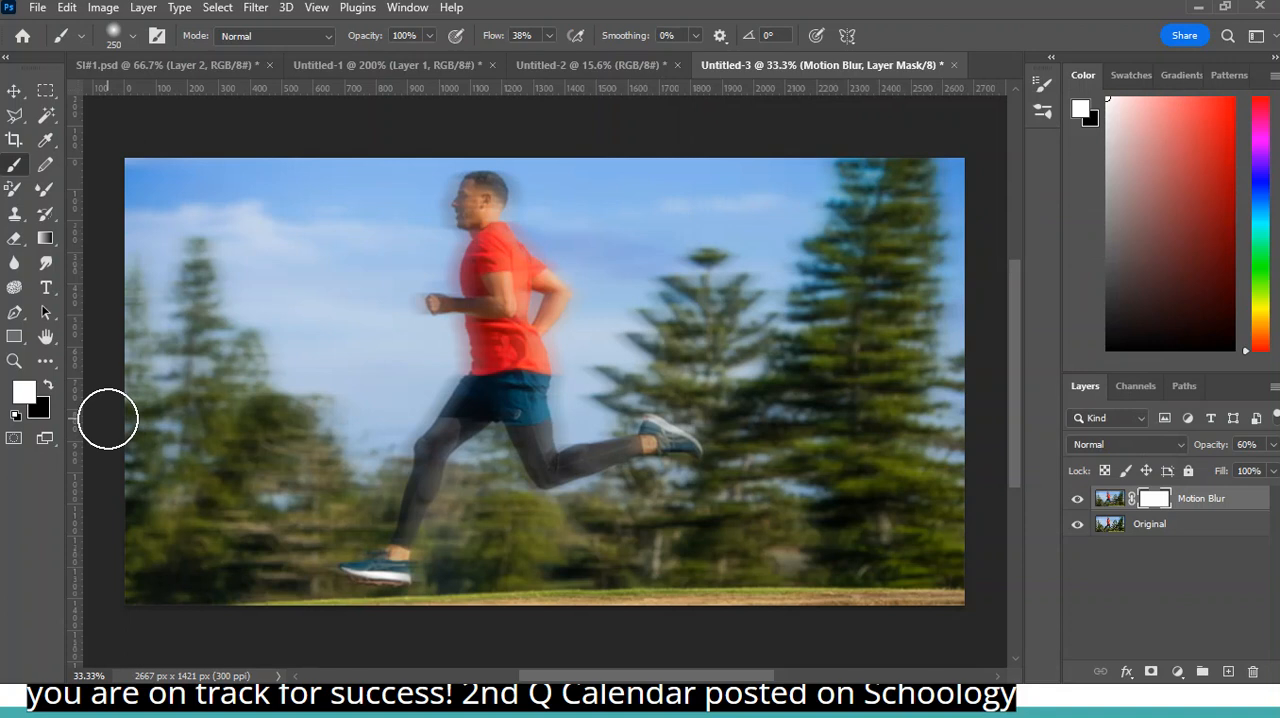
{"action": "key", "text": "x"}
{"action": "key", "text": "x"}
{"action": "key", "text": "x"}
{"action": "key", "text": "x"}
{"action": "key", "text": "x"}
{"action": "key", "text": "x"}
{"action": "key", "text": "x"}
{"action": "key", "text": "x"}
{"action": "key", "text": "x"}
{"action": "key", "text": "x"}
{"action": "key", "text": "x"}
{"action": "key", "text": "x"}
{"action": "key", "text": "x"}
{"action": "key", "text": "x"}
{"action": "key", "text": "x"}
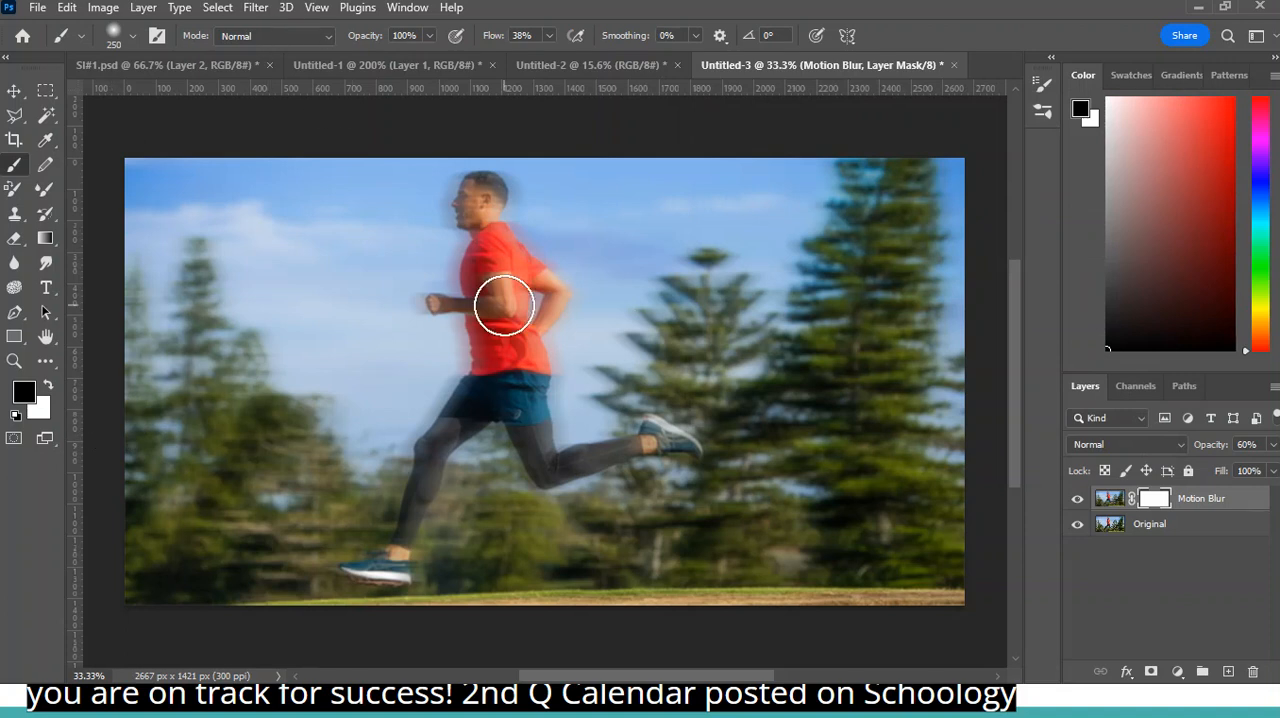
- Reduce the brush size and paint black on the Motion Blur mask over the runner's torso
{"action": "key", "text": "bracketleft"}
{"action": "key", "text": "bracketleft"}
{"action": "key", "text": "bracketleft"}
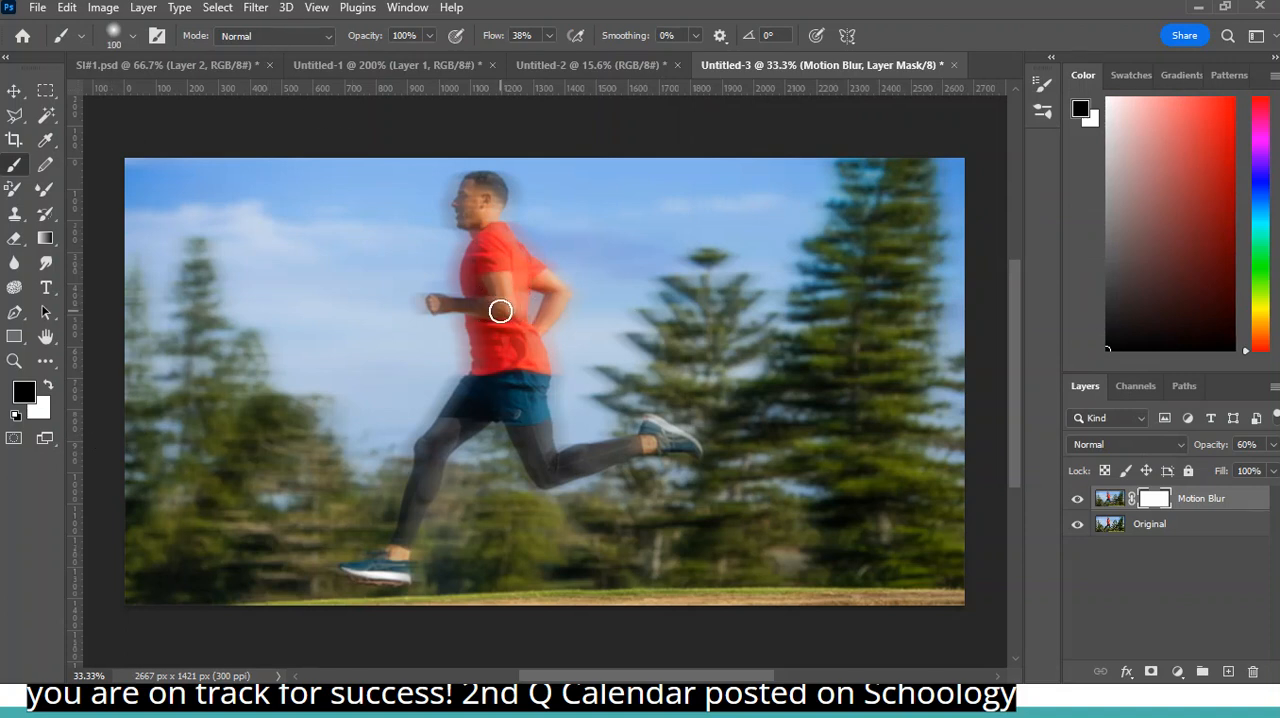
{"action": "key", "text": "bracketleft"}
{"action": "key", "text": "bracketleft"}
{"action": "key", "text": "bracketright"}
{"action": "key", "text": "bracketright"}
{"action": "key", "text": "bracketright"}
{"action": "mouse_move", "coordinate": [500, 250]}
{"action": "left_mouse_down"}
{"action": "mouse_move", "coordinate": [486, 253]}
{"action": "mouse_move", "coordinate": [499, 365]}
{"action": "mouse_move", "coordinate": [501, 343]}
{"action": "mouse_move", "coordinate": [515, 375]}
{"action": "mouse_move", "coordinate": [518, 360]}
{"action": "left_mouse_up"}
- Paint black on the Motion Blur mask over the runner's rear shoe, legs and front shoe with a 100 px brush
{"action": "key", "text": "bracketleft"}
{"action": "key", "text": "bracketleft"}
{"action": "key", "text": "bracketleft"}
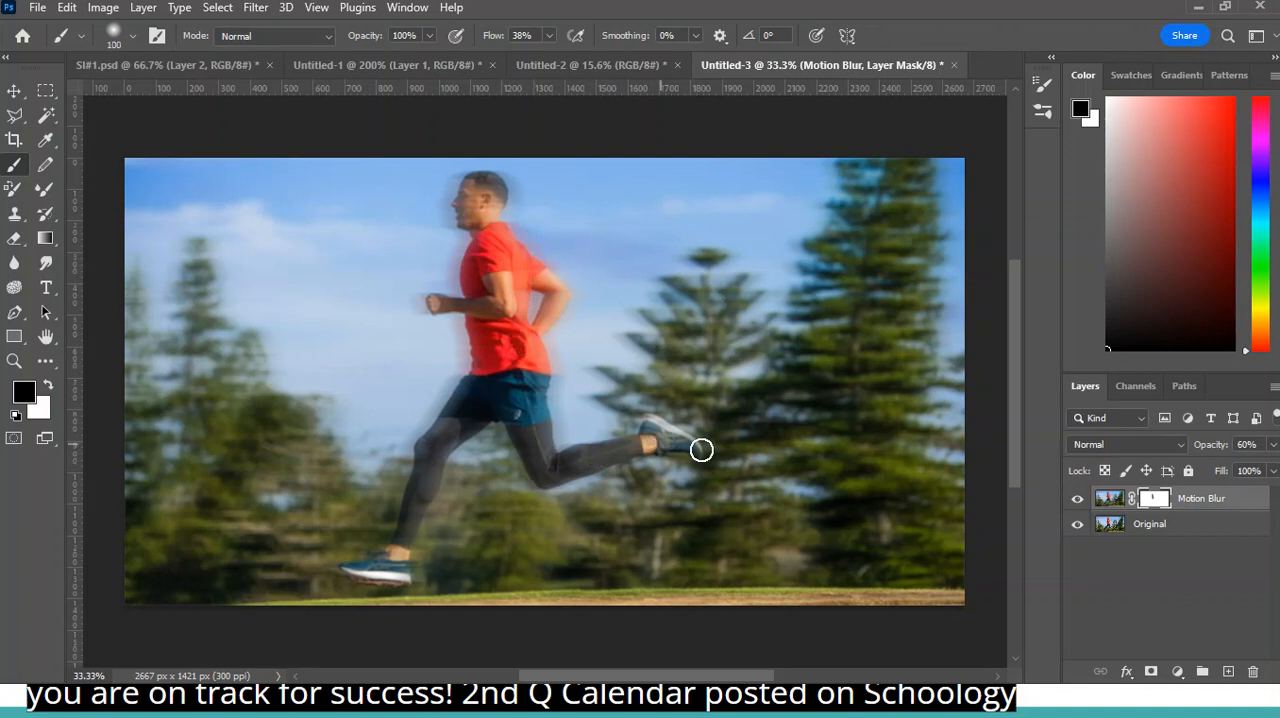
{"action": "left_click", "coordinate": [1160, 503]}
{"action": "key", "text": "ctrl"}
{"action": "key", "text": "ctrl"}
{"action": "key", "text": "ctrl"}
{"action": "left_click_drag", "start_coordinate": [660, 430], "coordinate": [684, 442]}
{"action": "mouse_move", "coordinate": [499, 390]}
{"action": "left_mouse_down"}
{"action": "mouse_move", "coordinate": [410, 476]}
{"action": "mouse_move", "coordinate": [488, 390]}
{"action": "mouse_move", "coordinate": [438, 443]}
{"action": "mouse_move", "coordinate": [402, 573]}
{"action": "mouse_move", "coordinate": [366, 572]}
{"action": "left_mouse_up"}
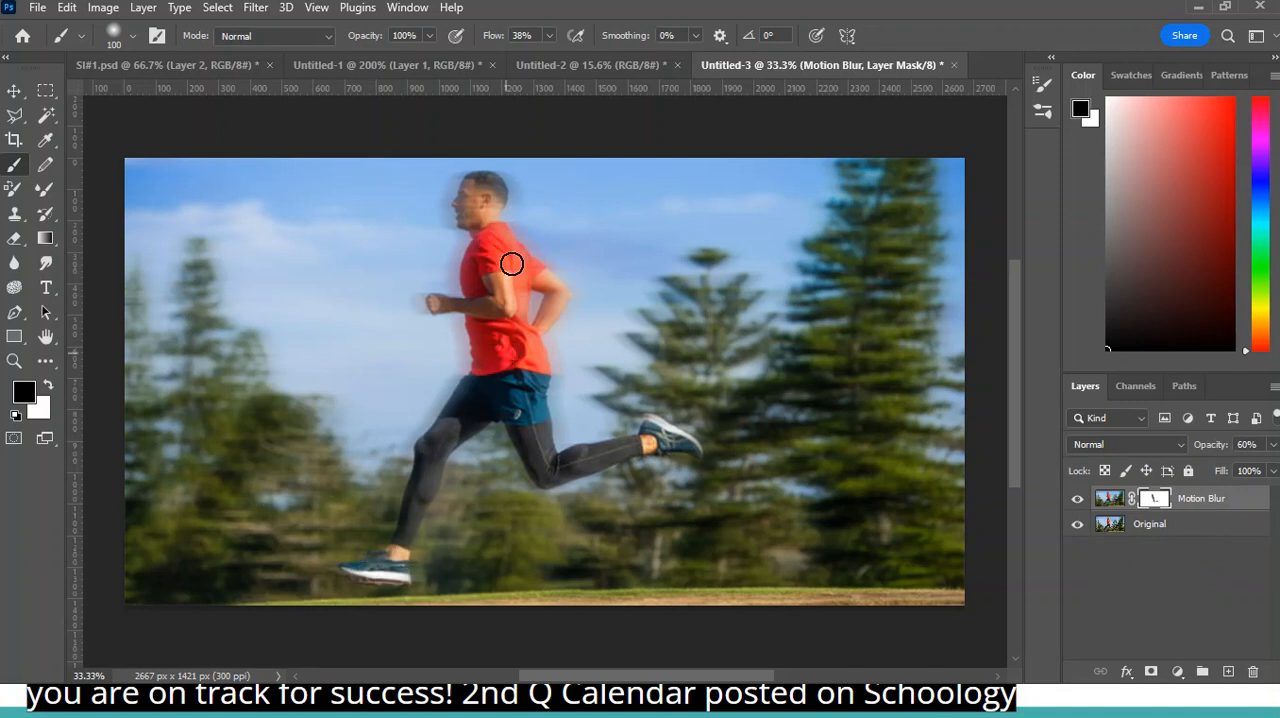
- Paint black on the mask over the runner's shoulder and rear arm, and reduce the brush size to 70 px
{"action": "left_click_drag", "start_coordinate": [500, 251], "coordinate": [561, 298]}
{"action": "key", "text": "bracketleft"}
{"action": "key", "text": "bracketleft"}
{"action": "key", "text": "bracketleft"}
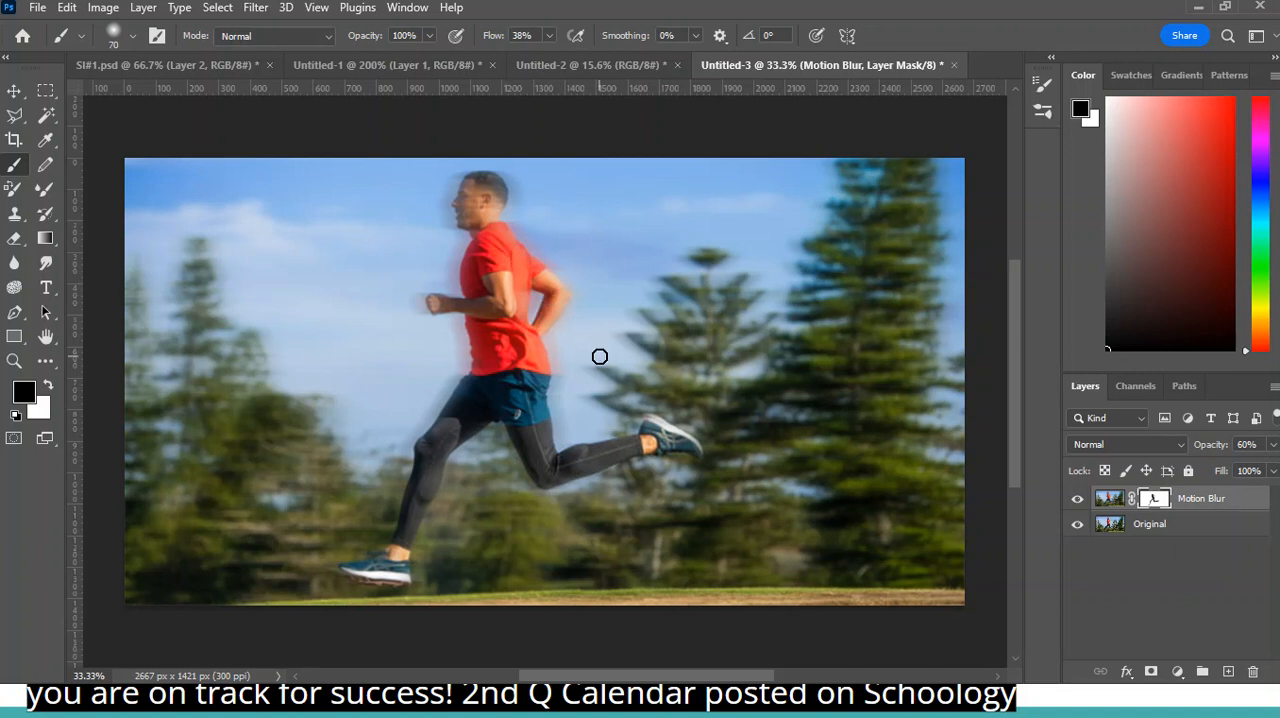
- Display the mask as a red overlay, paint in the area around the front ankle, and hide the overlay
{"action": "key", "text": "backslash"}
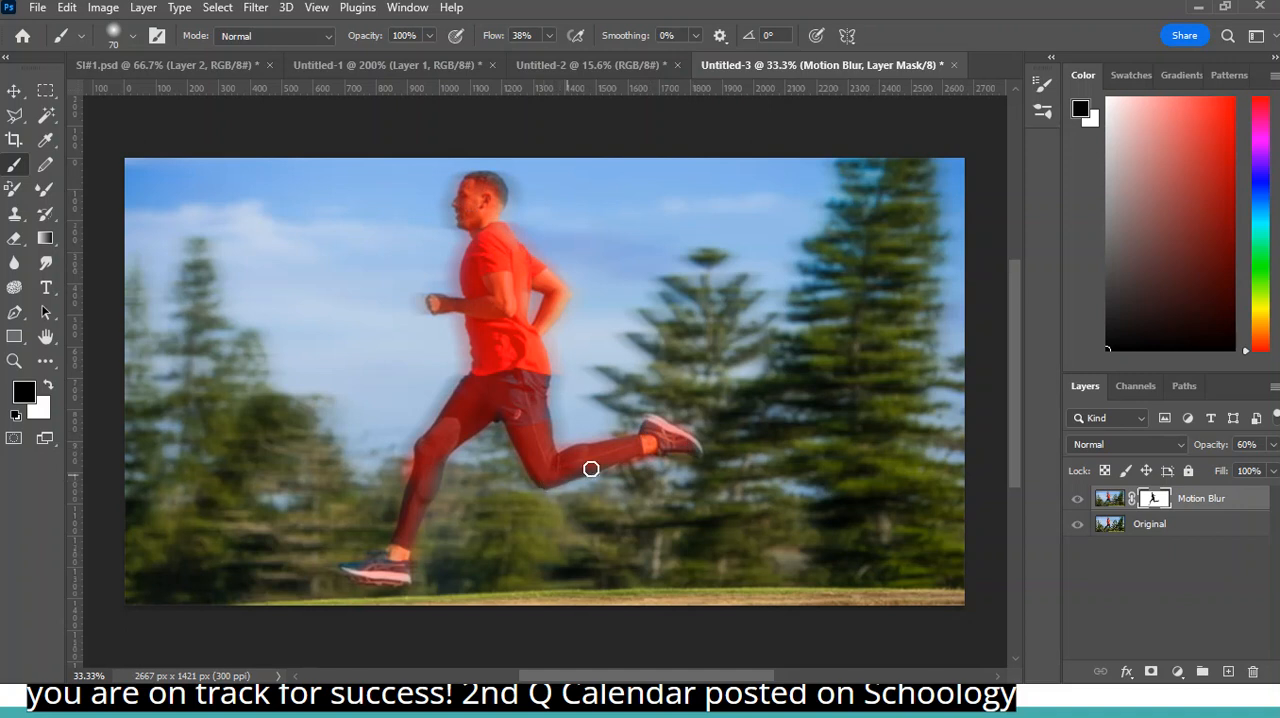
{"action": "mouse_move", "coordinate": [408, 558]}
{"action": "left_mouse_down"}
{"action": "mouse_move", "coordinate": [354, 569]}
{"action": "mouse_move", "coordinate": [416, 563]}
{"action": "left_mouse_up"}
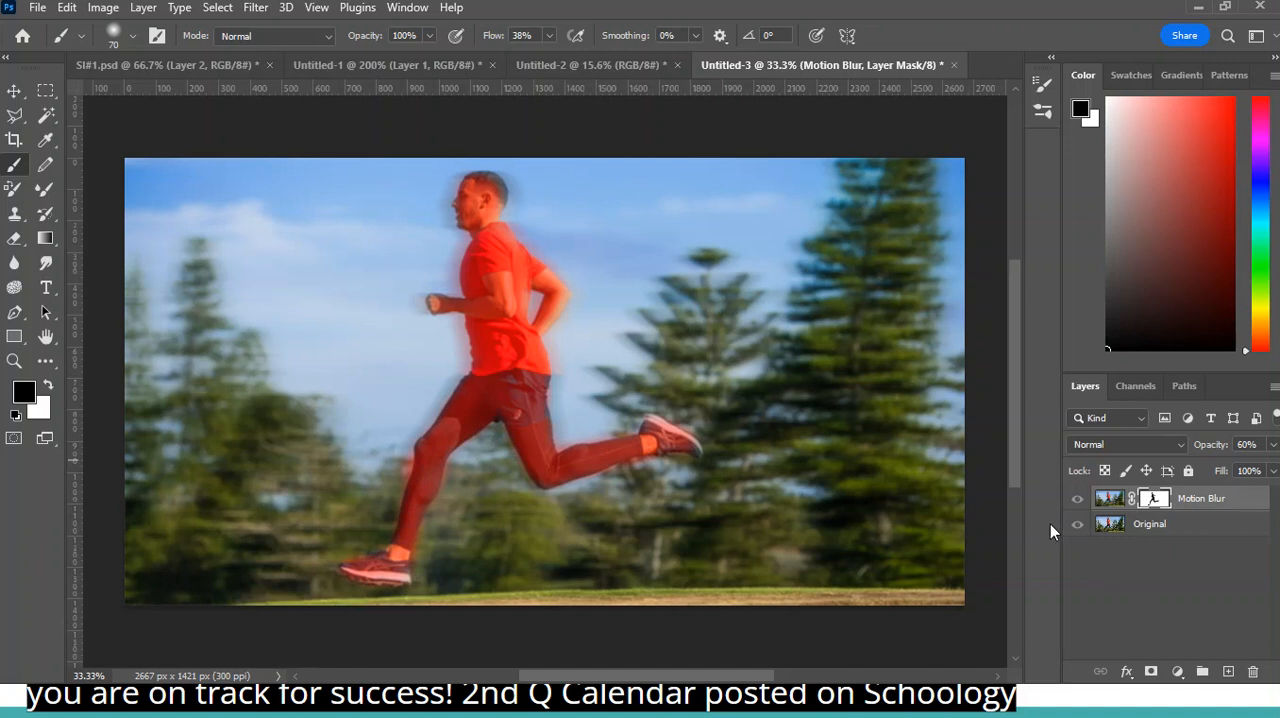
{"action": "key", "text": "backslash"}
{"action": "key", "text": "backslash"}
{"action": "key", "text": "backslash"}
- Set the Motion Blur layer's opacity to 100%
{"action": "left_click", "coordinate": [1220, 497]}
{"action": "left_click", "coordinate": [1274, 446]}
{"action": "left_click_drag", "start_coordinate": [1248, 468], "coordinate": [1272, 470]}
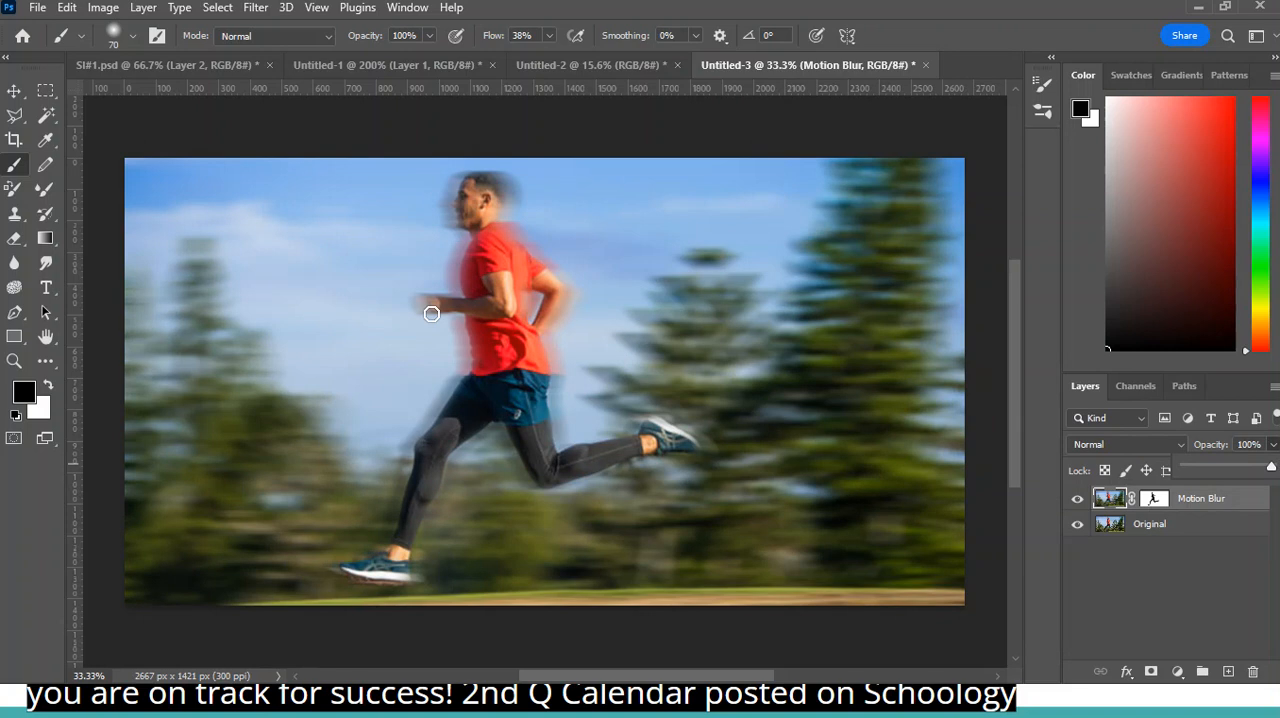
- Target the Motion Blur layer mask and set the brush to 49% opacity and a size of 125 px
{"action": "left_click", "coordinate": [1156, 500]}
{"action": "key", "text": "ctrl"}
{"action": "key", "text": "ctrl"}
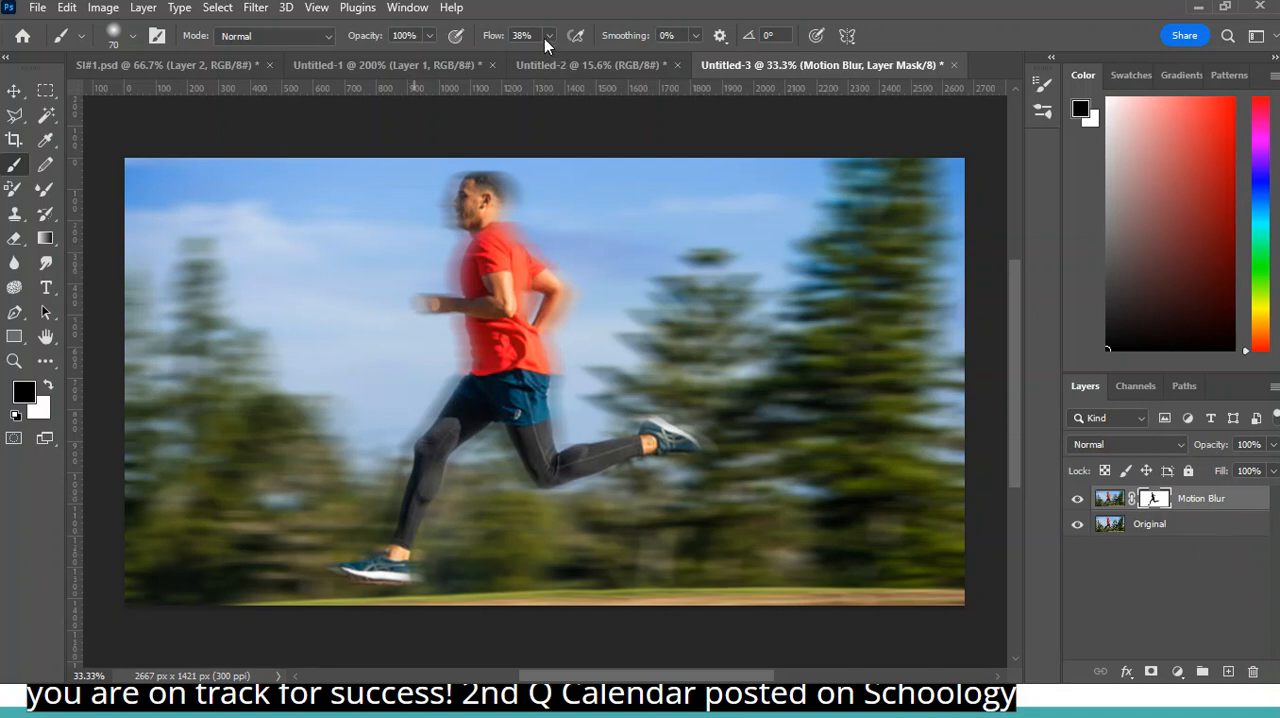
{"action": "left_click", "coordinate": [430, 35]}
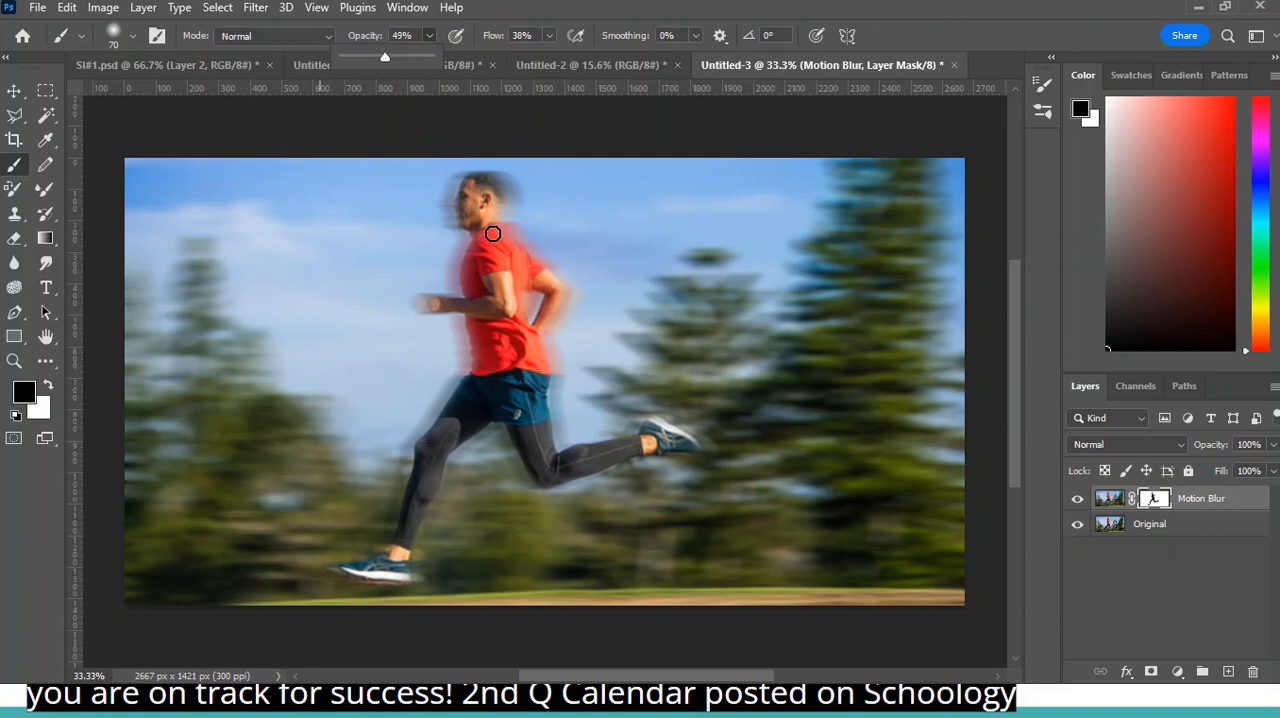
{"action": "key", "text": "bracketright"}
{"action": "key", "text": "bracketright"}
{"action": "key", "text": "bracketright"}
{"action": "key", "text": "bracketright"}
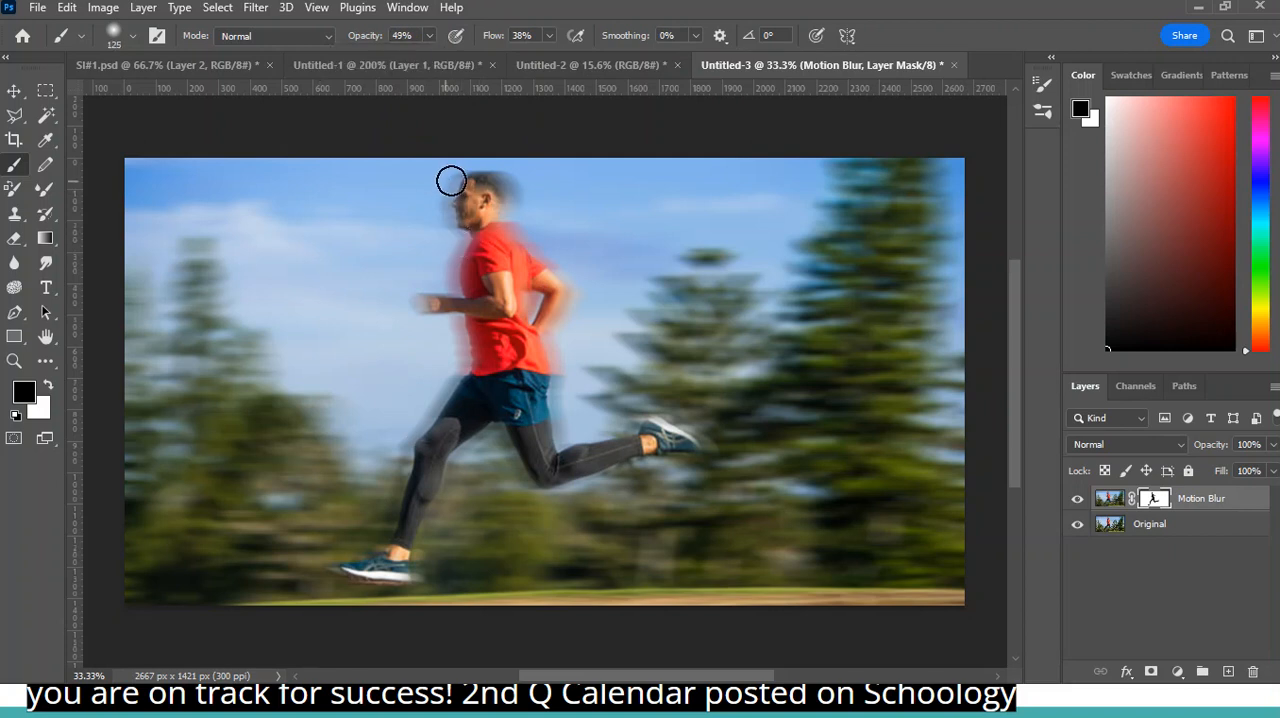
- Paint black at partial opacity on the mask along the runner's face, front hand, chest and front shoe
{"action": "left_click_drag", "start_coordinate": [459, 180], "coordinate": [455, 242]}
{"action": "mouse_move", "coordinate": [447, 291]}
{"action": "left_mouse_down"}
{"action": "mouse_move", "coordinate": [451, 225]}
{"action": "mouse_move", "coordinate": [468, 318]}
{"action": "mouse_move", "coordinate": [433, 300]}
{"action": "mouse_move", "coordinate": [451, 303]}
{"action": "mouse_move", "coordinate": [425, 316]}
{"action": "mouse_move", "coordinate": [432, 276]}
{"action": "left_mouse_up"}
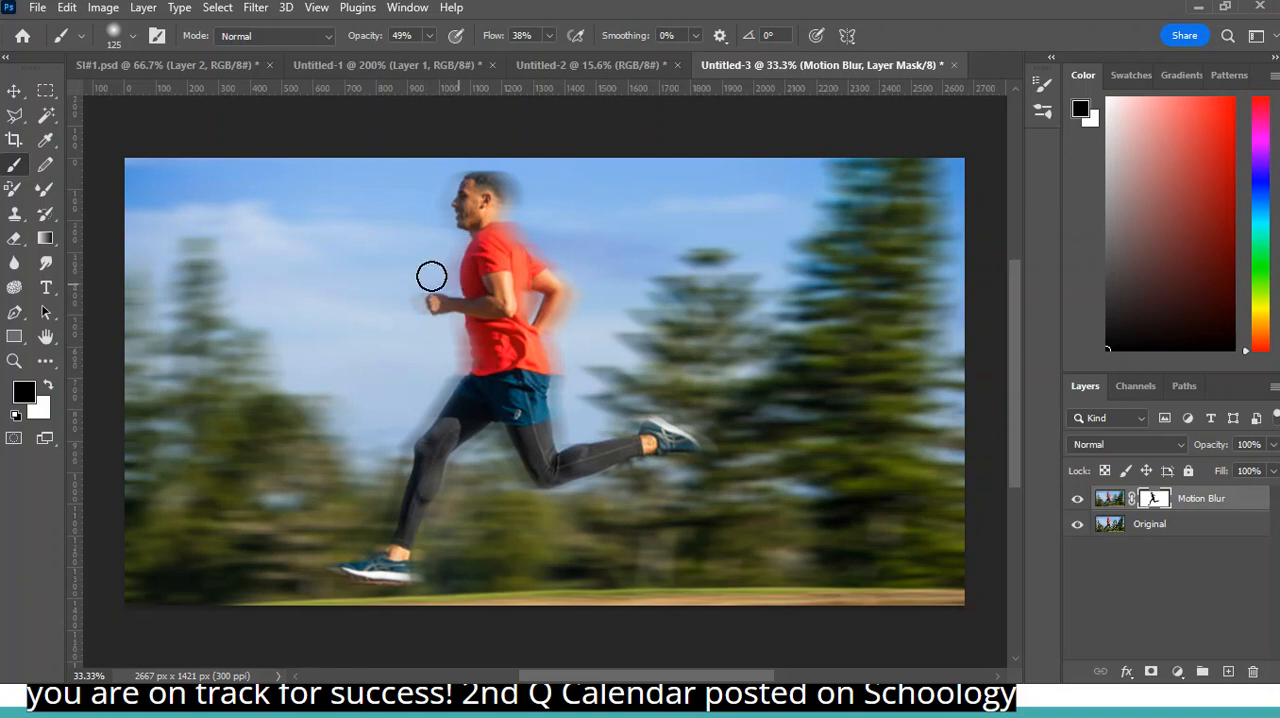
{"action": "mouse_move", "coordinate": [488, 346]}
{"action": "left_mouse_down"}
{"action": "mouse_move", "coordinate": [480, 314]}
{"action": "mouse_move", "coordinate": [420, 458]}
{"action": "mouse_move", "coordinate": [455, 395]}
{"action": "mouse_move", "coordinate": [413, 524]}
{"action": "mouse_move", "coordinate": [371, 565]}
{"action": "mouse_move", "coordinate": [398, 549]}
{"action": "mouse_move", "coordinate": [419, 454]}
{"action": "mouse_move", "coordinate": [443, 477]}
{"action": "mouse_move", "coordinate": [492, 370]}
{"action": "mouse_move", "coordinate": [483, 302]}
{"action": "left_mouse_up"}
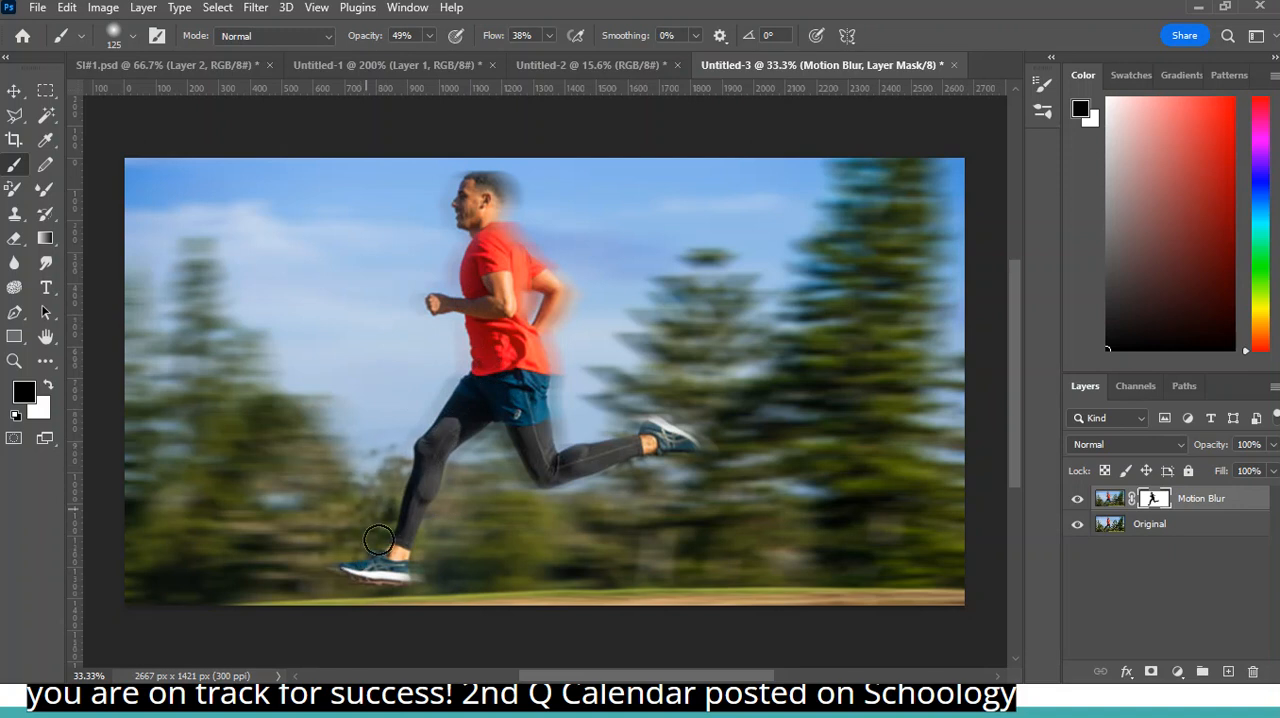
{"action": "mouse_move", "coordinate": [378, 556]}
{"action": "left_mouse_down"}
{"action": "mouse_move", "coordinate": [347, 577]}
{"action": "mouse_move", "coordinate": [403, 588]}
{"action": "mouse_move", "coordinate": [422, 577]}
{"action": "left_mouse_up"}
- Keep black as the foreground color and paint on the mask over the blur behind the runner's head
{"action": "left_click", "coordinate": [49, 387]}
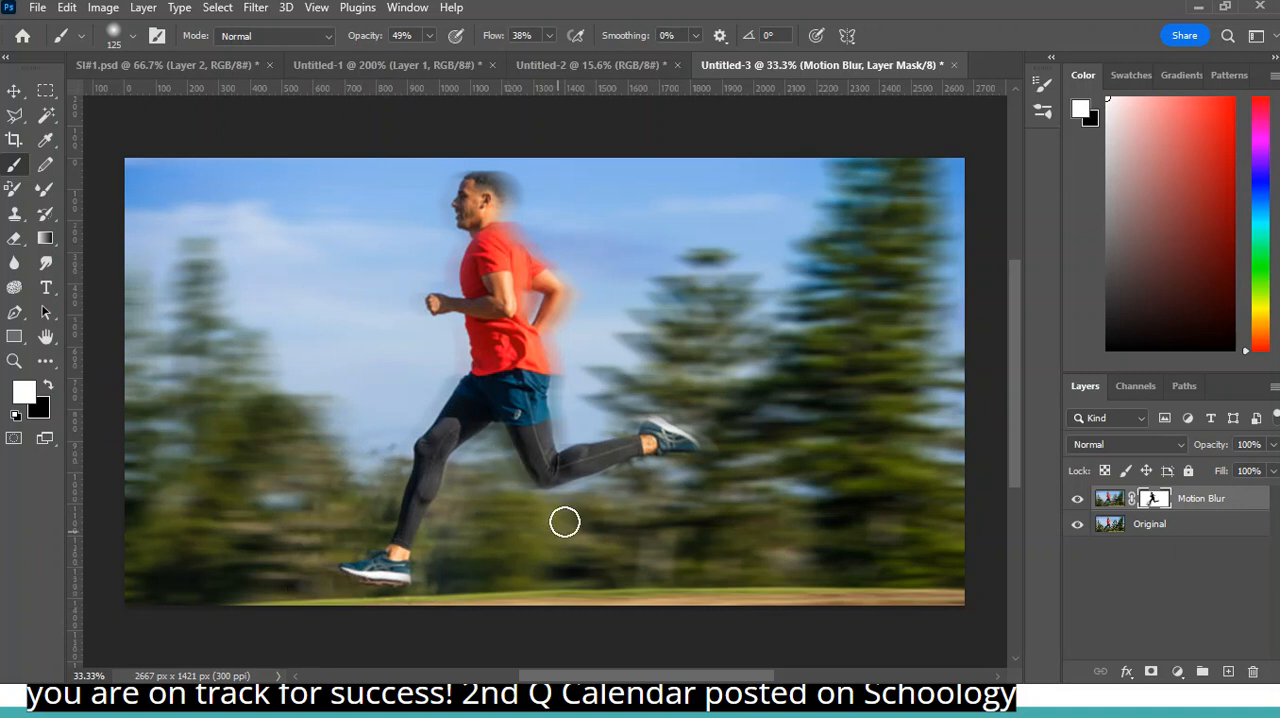
{"action": "left_click", "coordinate": [47, 386]}
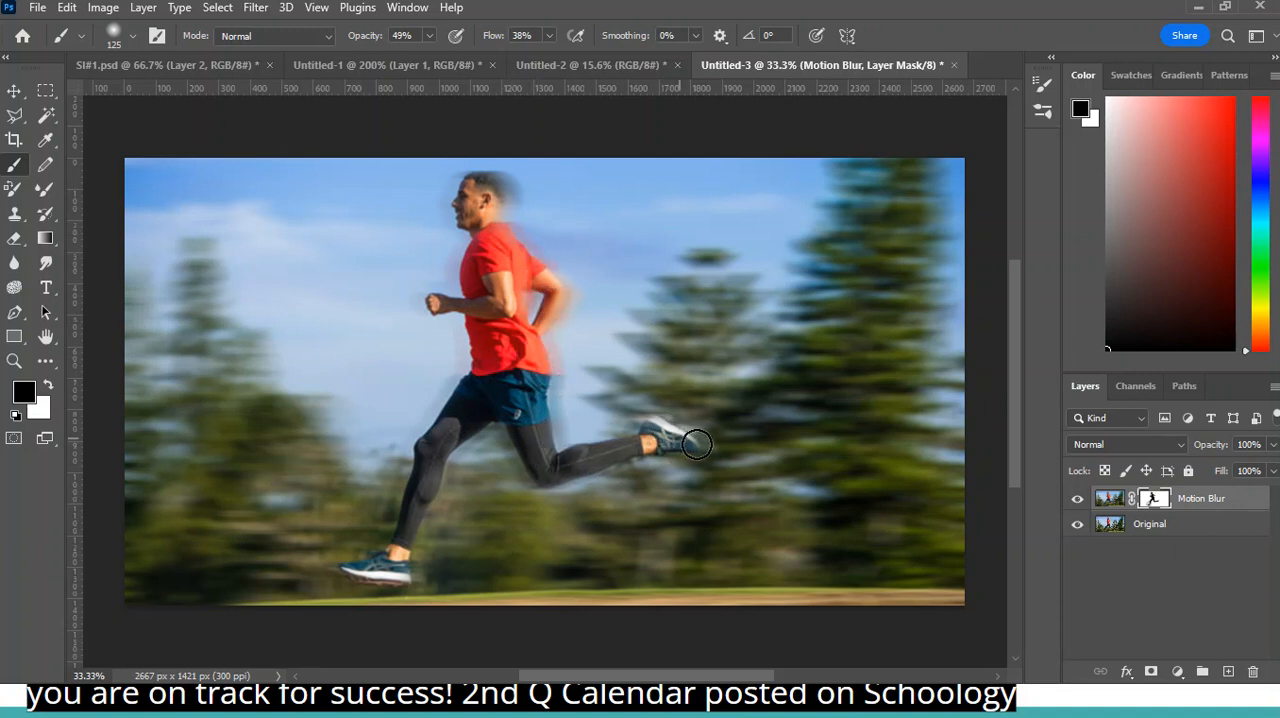
{"action": "mouse_move", "coordinate": [475, 194]}
{"action": "left_mouse_down"}
{"action": "mouse_move", "coordinate": [503, 188]}
{"action": "mouse_move", "coordinate": [511, 165]}
{"action": "left_mouse_up"}
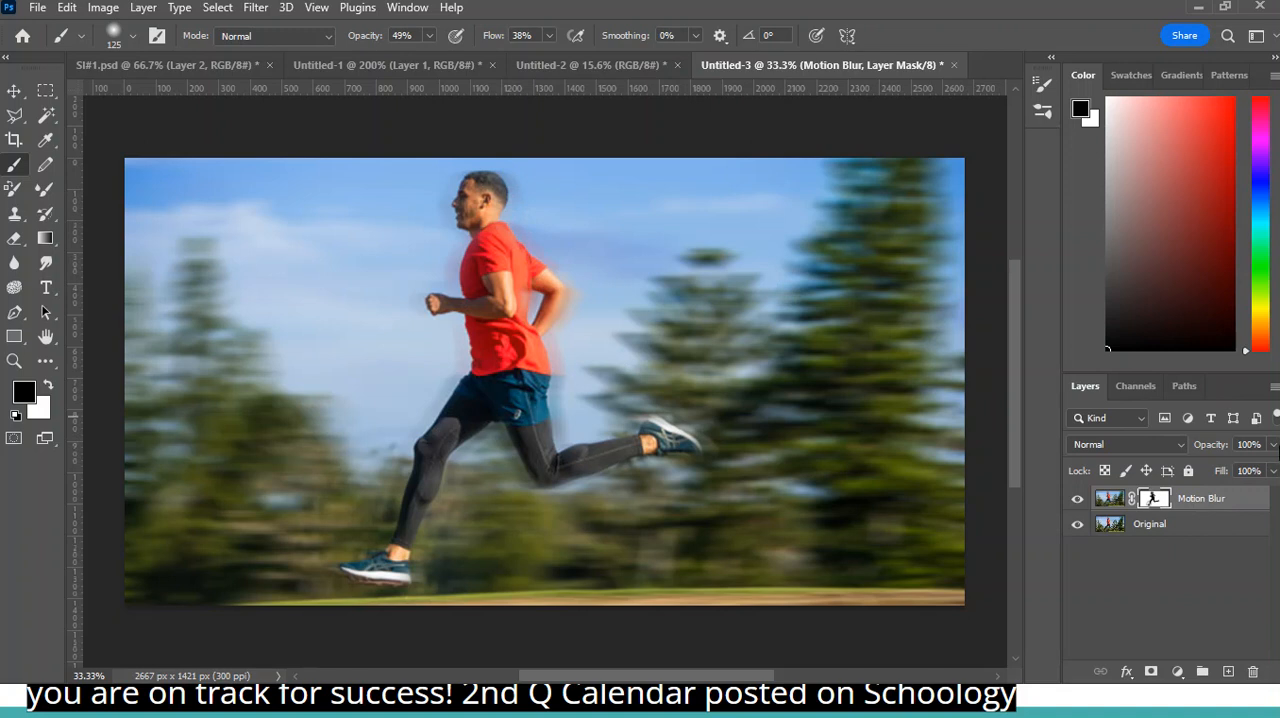
- Lower the Motion Blur layer's opacity to 84%
{"action": "left_click", "coordinate": [1274, 446]}
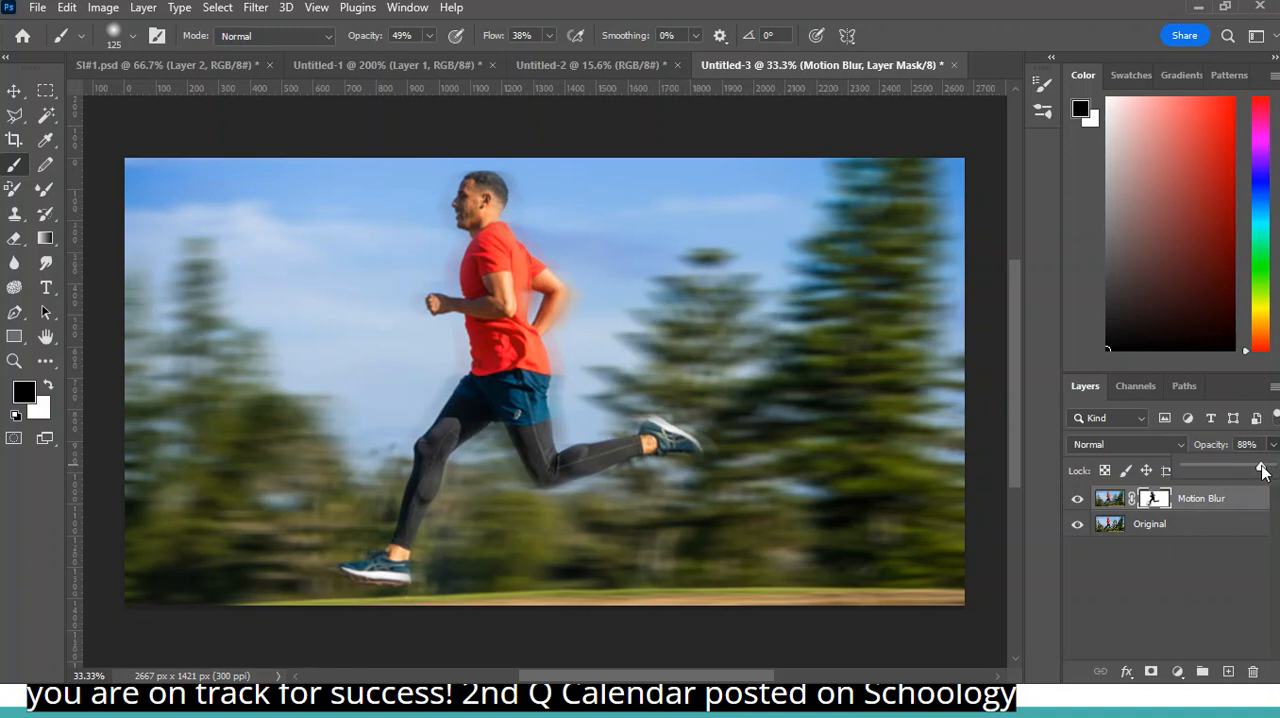
{"action": "left_click_drag", "start_coordinate": [1233, 470], "coordinate": [1228, 470]}
- Look over the document's edit history and close it again
{"action": "left_click", "coordinate": [408, 7]}
{"action": "left_click", "coordinate": [587, 368]}
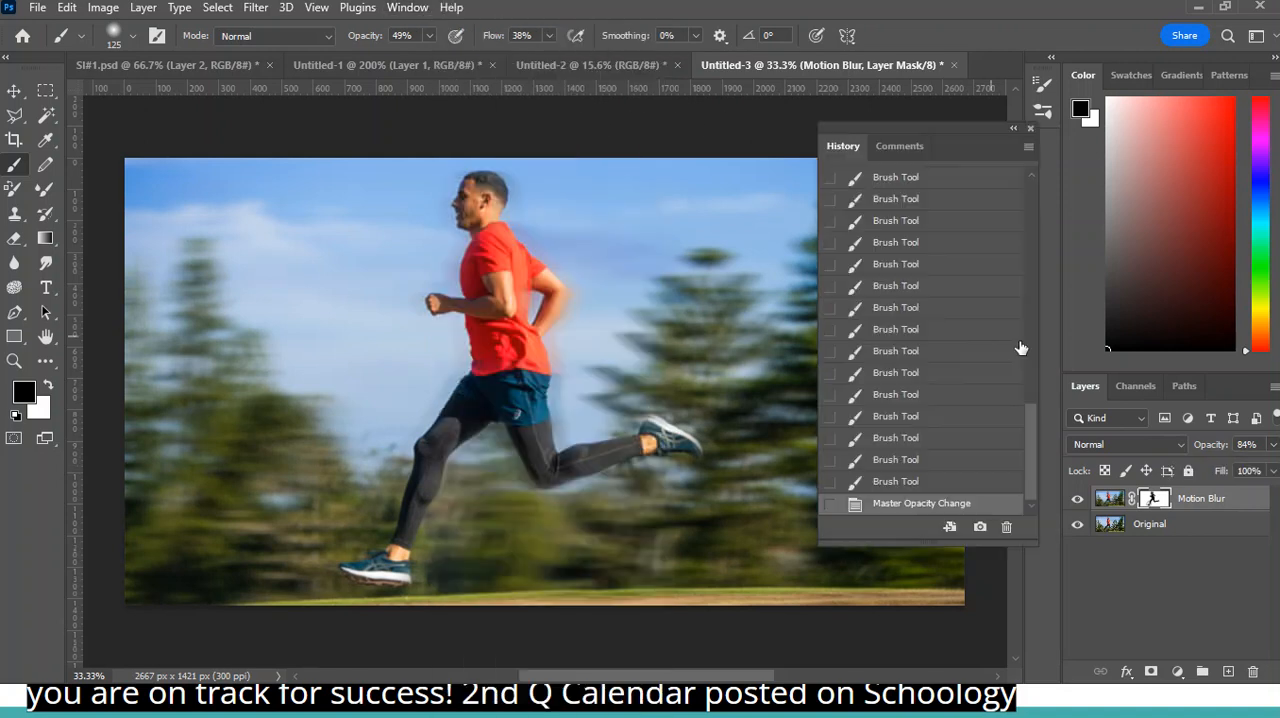
{"action": "left_click", "coordinate": [1031, 130]}
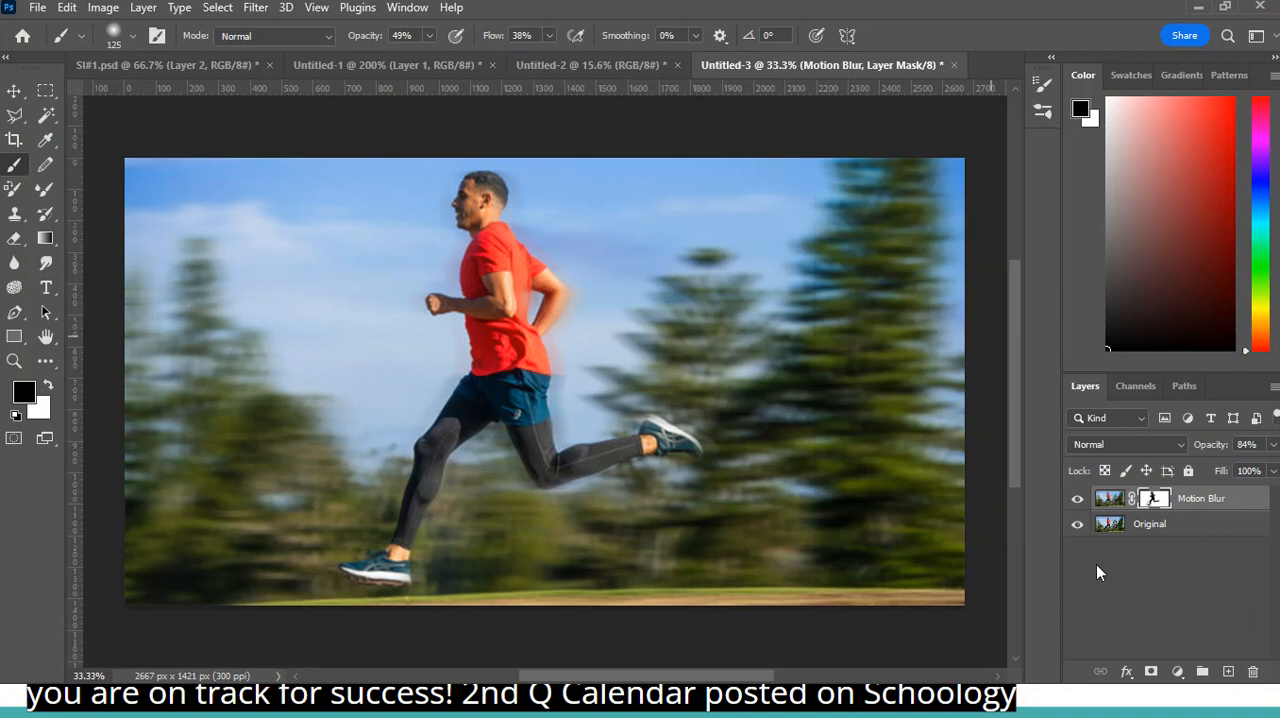
- Add a Levels adjustment layer and a Curves adjustment layer above the Motion Blur layer
{"action": "left_click", "coordinate": [1178, 672]}
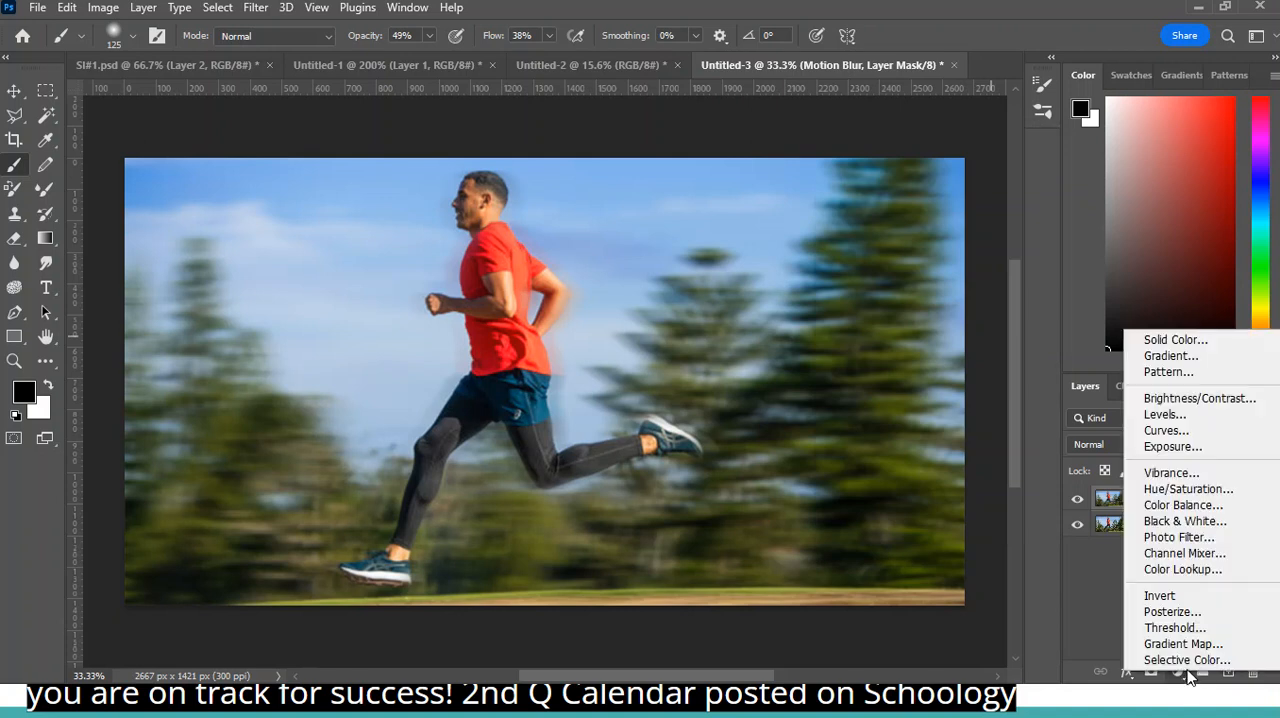
{"action": "left_click", "coordinate": [1165, 414]}
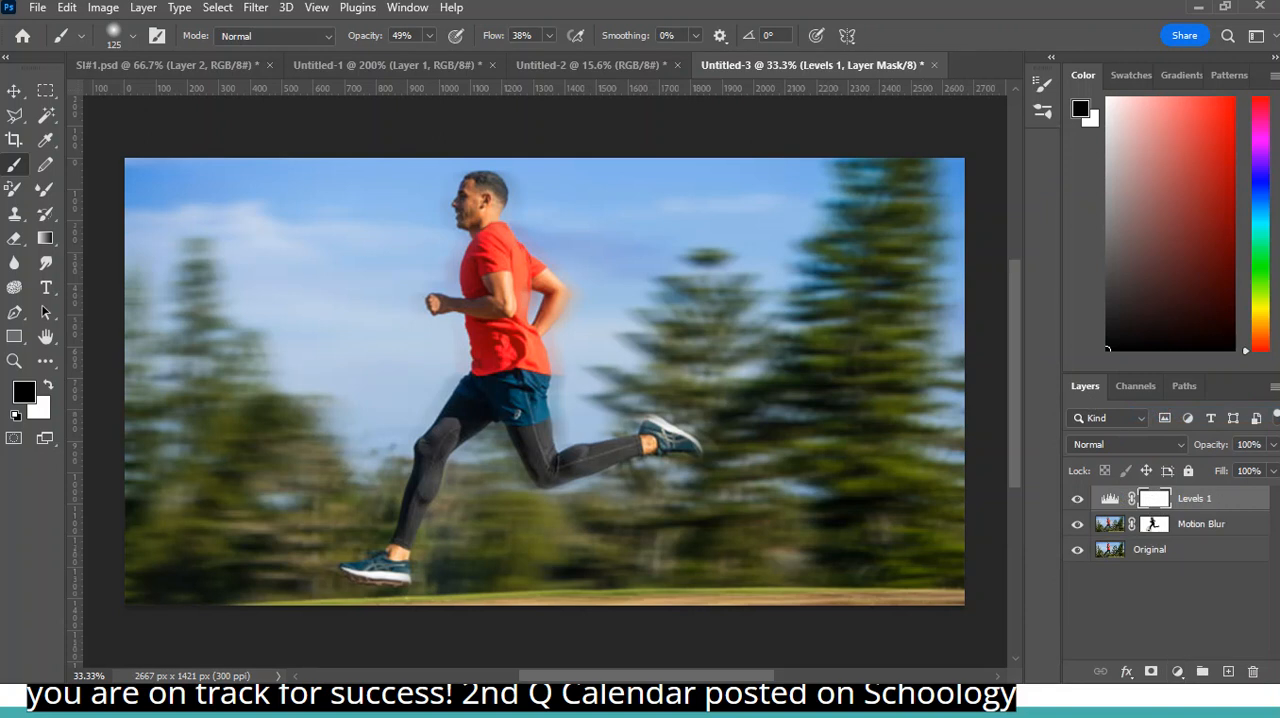
{"action": "left_click", "coordinate": [1178, 672]}
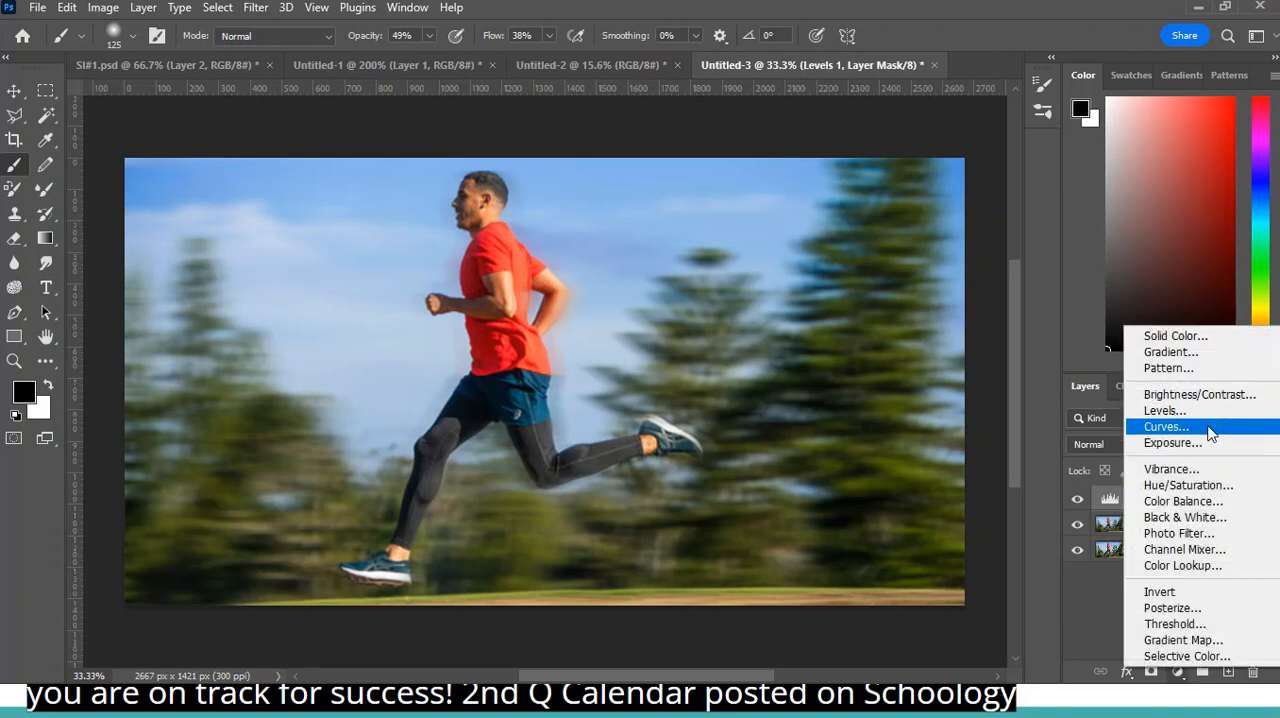
{"action": "left_click", "coordinate": [1211, 428]}
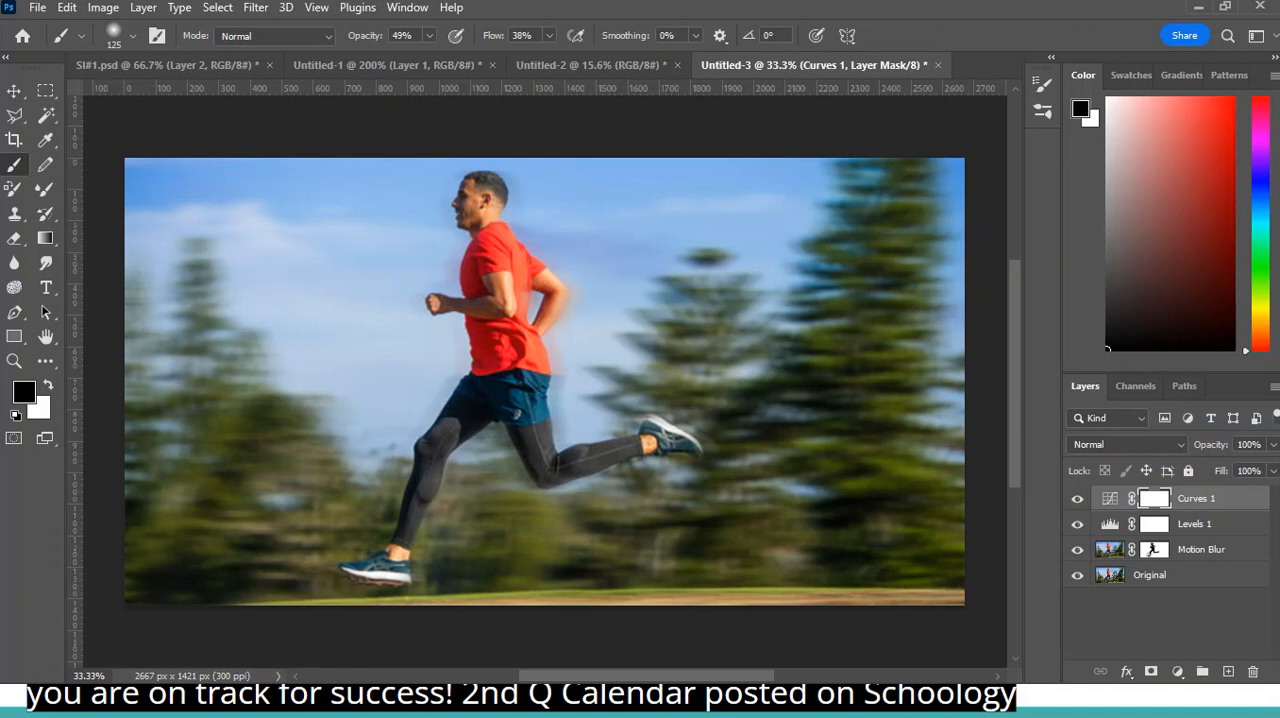
- Shape the RGB curve into a gentle S by anchoring the highlights and lowering the shadows, and close the Curves settings
{"action": "left_click_drag", "start_coordinate": [1279, 0], "coordinate": [865, 206]}
{"action": "mouse_move", "coordinate": [821, 396]}
{"action": "left_mouse_down"}
{"action": "mouse_move", "coordinate": [820, 378]}
{"action": "mouse_move", "coordinate": [823, 392]}
{"action": "left_mouse_up"}
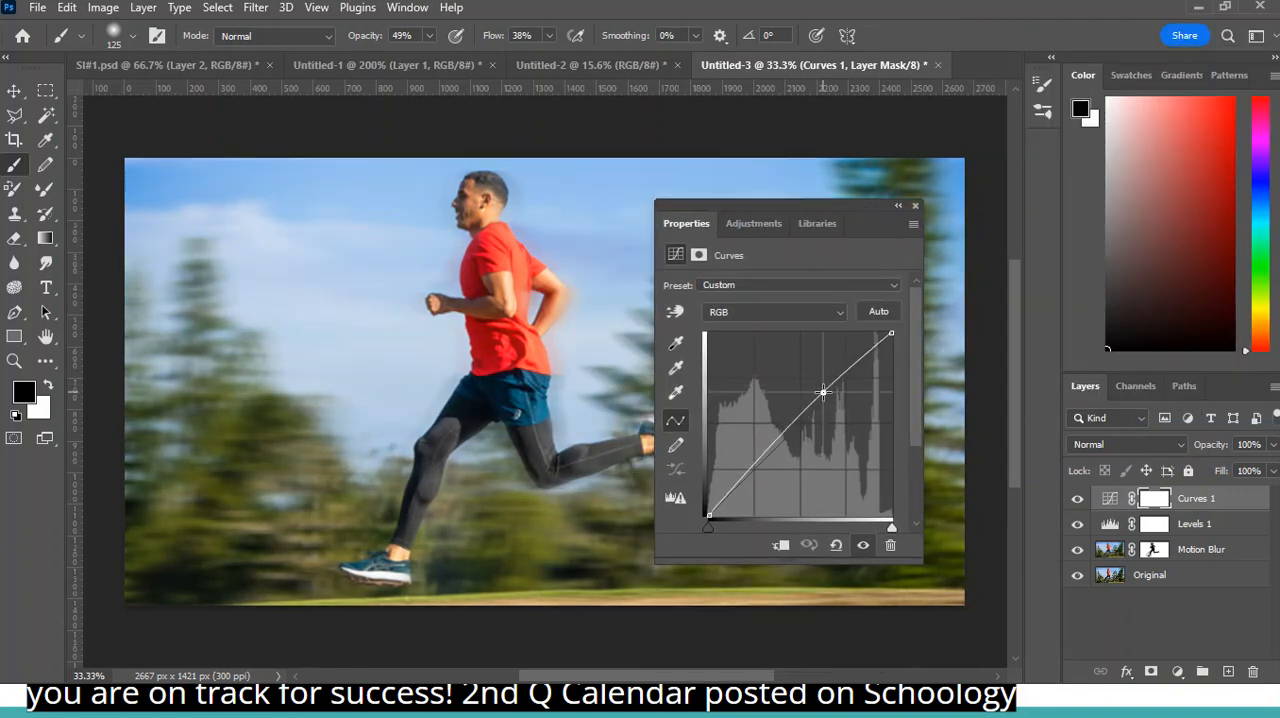
{"action": "left_click_drag", "start_coordinate": [762, 469], "coordinate": [766, 469]}
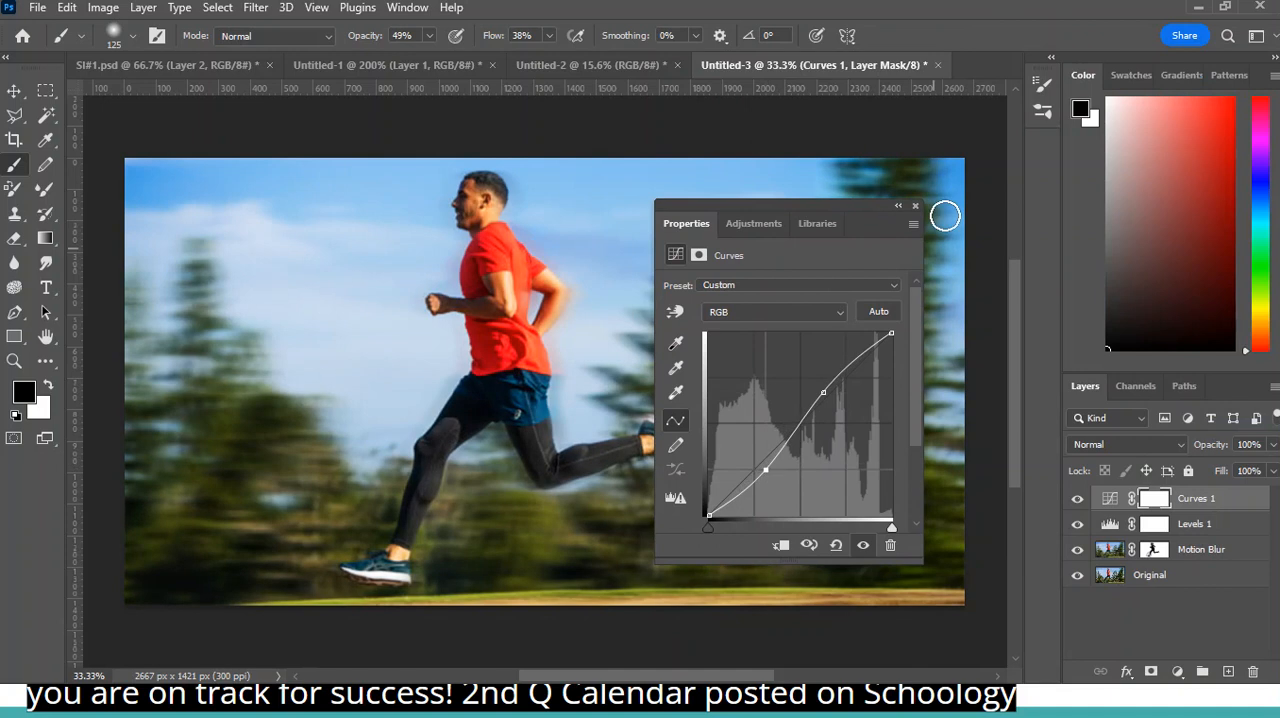
{"action": "left_click", "coordinate": [915, 205]}
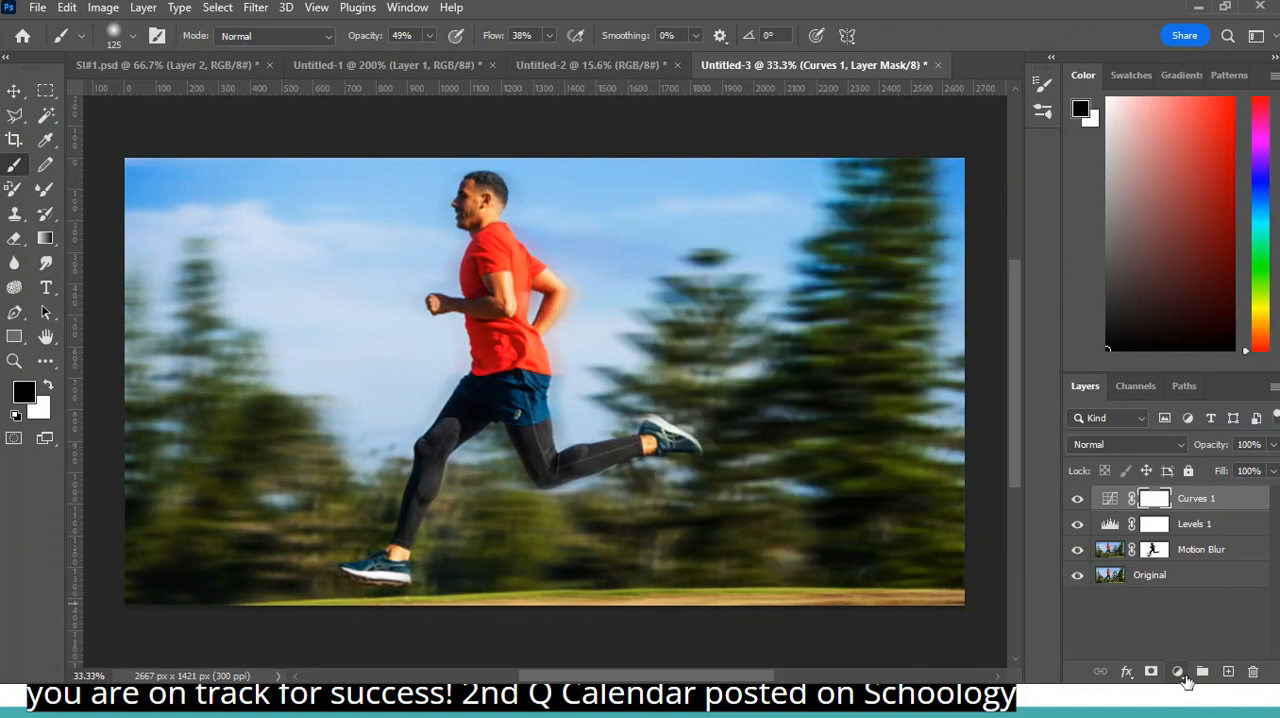
- Add a Color Lookup adjustment layer above Curves 1 using the Fuji F125 Kodak 2395 3DLUT, and close its settings
{"action": "left_click", "coordinate": [1180, 674]}
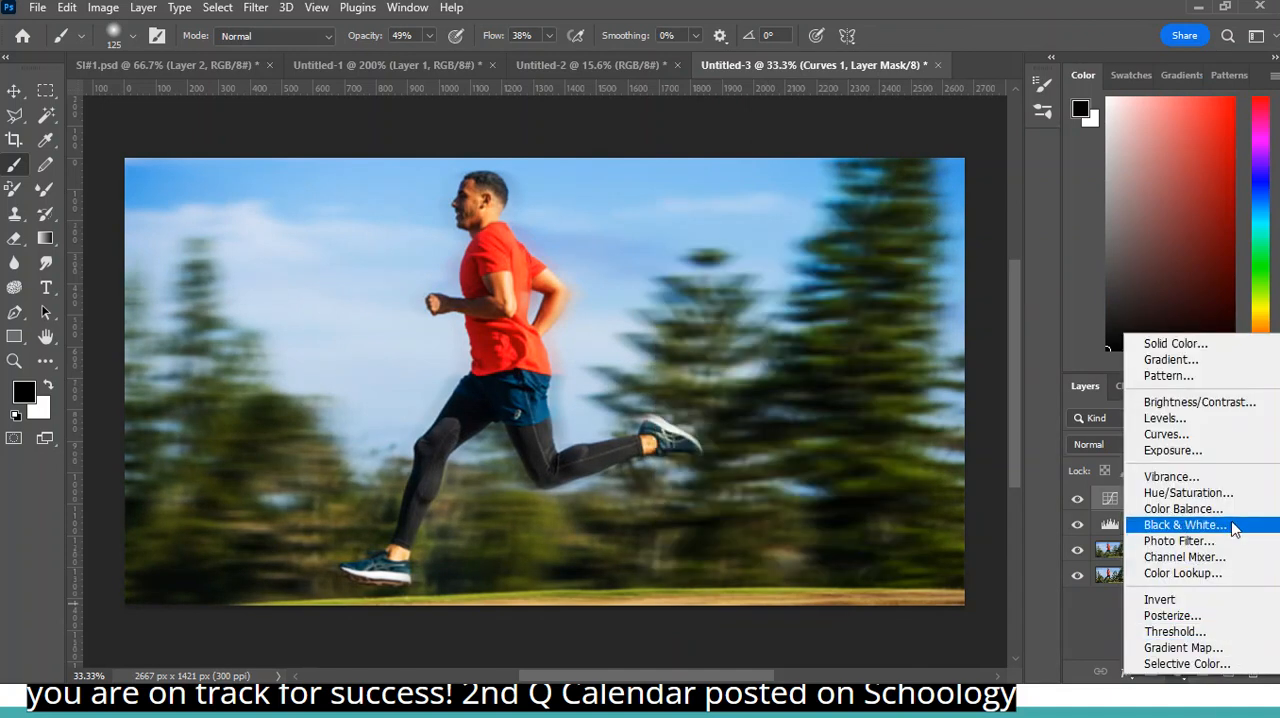
{"action": "left_click", "coordinate": [1208, 573]}
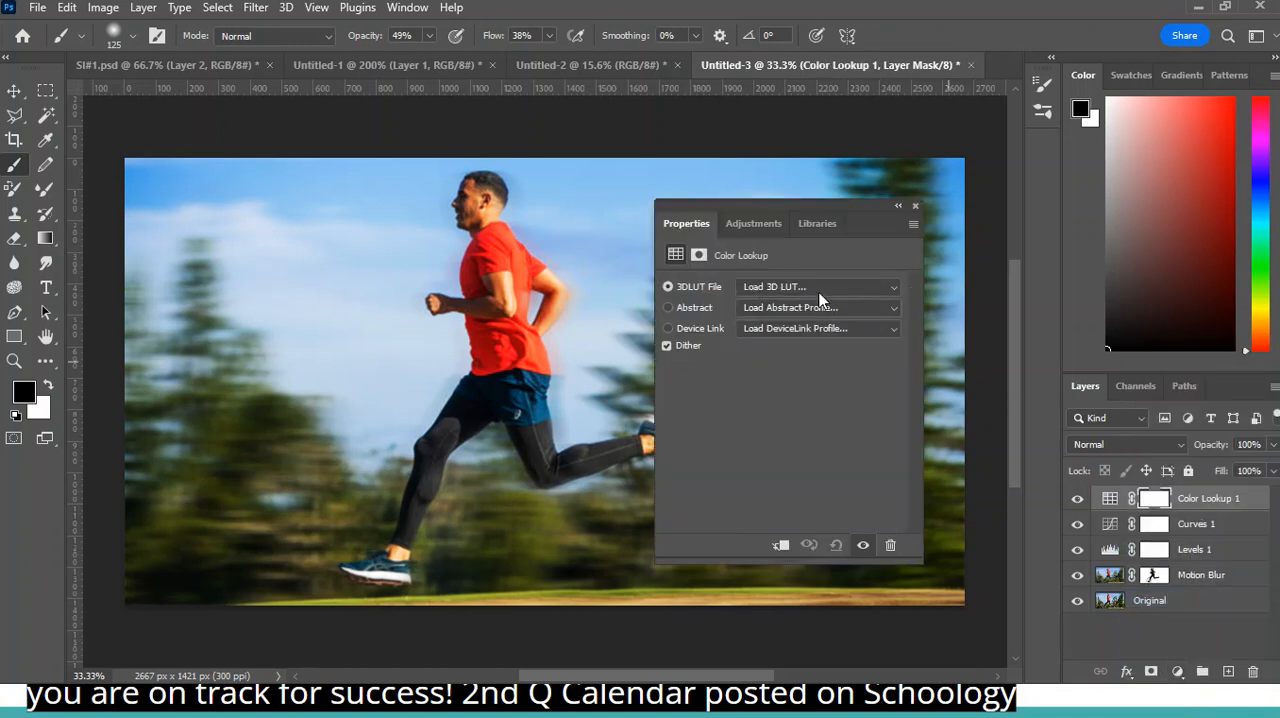
{"action": "left_click", "coordinate": [817, 286]}
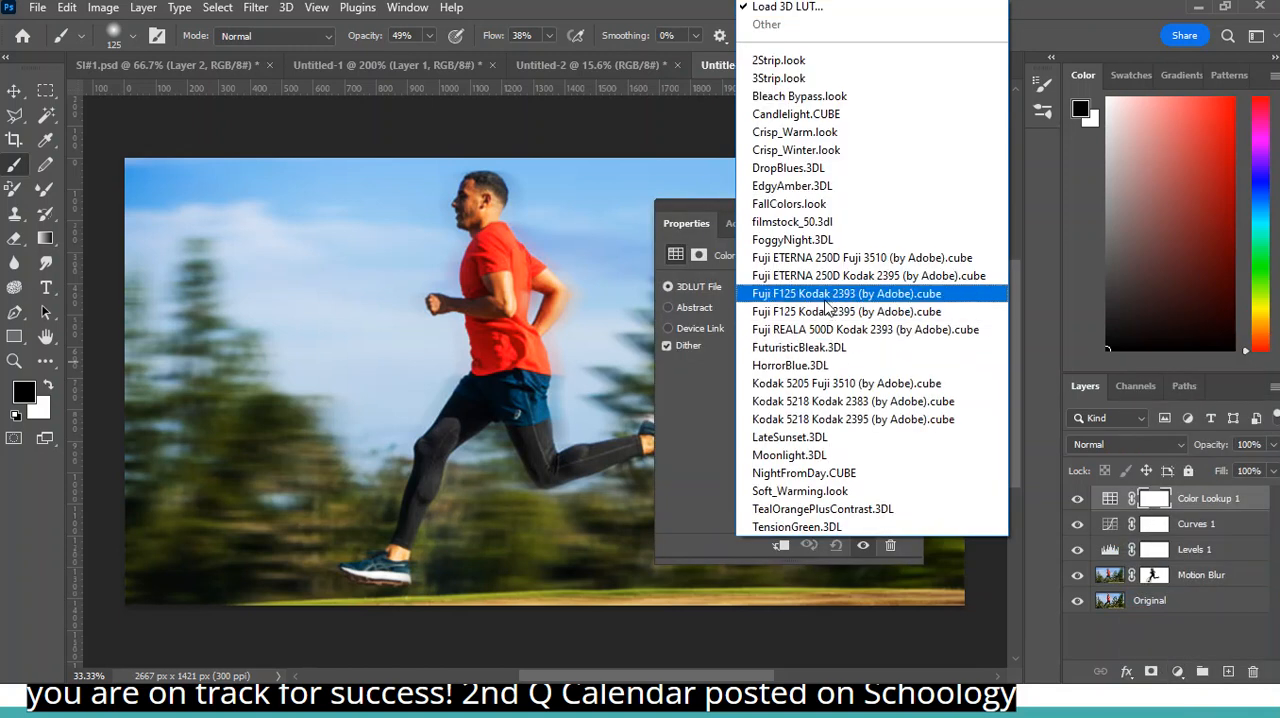
{"action": "left_click", "coordinate": [824, 297]}
{"action": "left_click", "coordinate": [820, 288]}
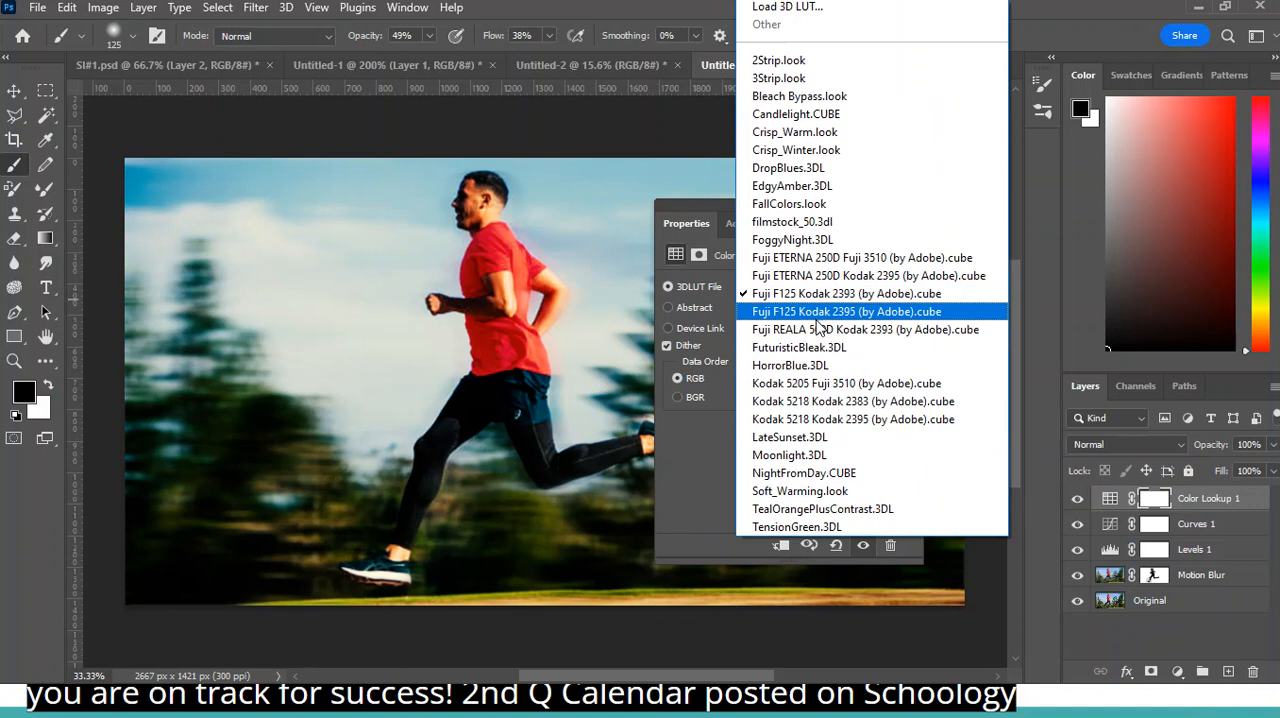
{"action": "left_click", "coordinate": [818, 309]}
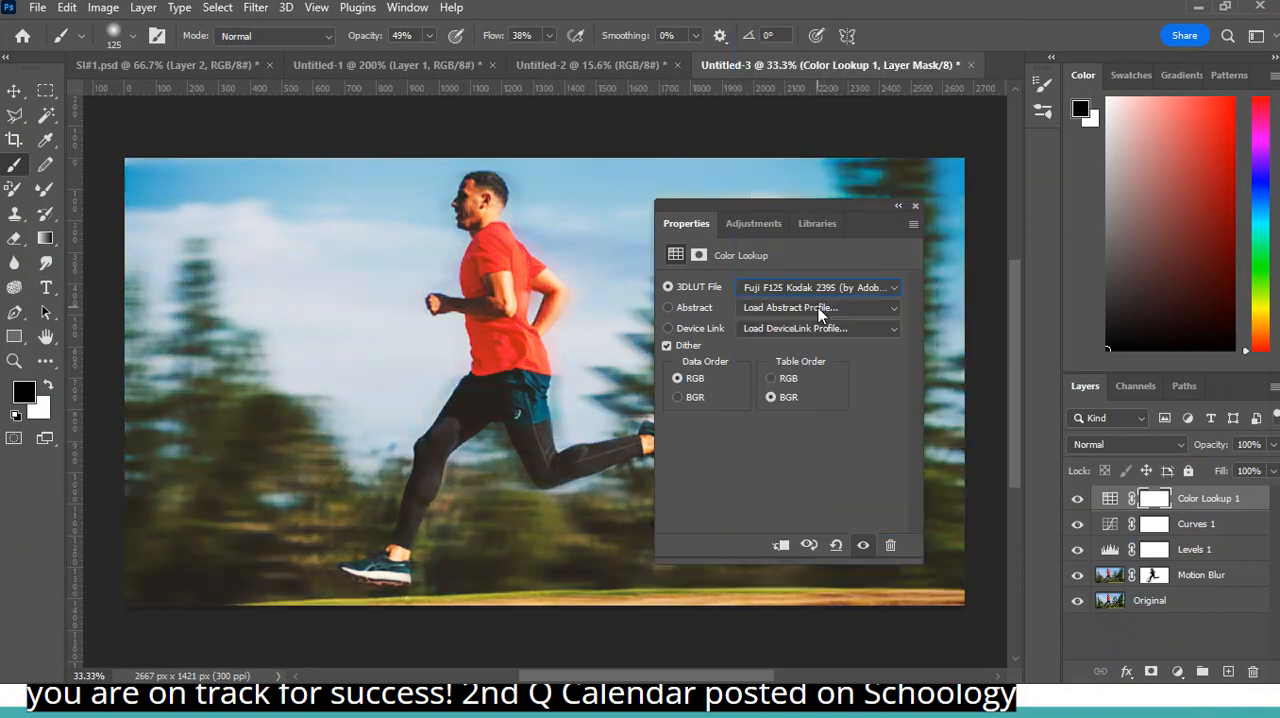
{"action": "left_click", "coordinate": [914, 207]}
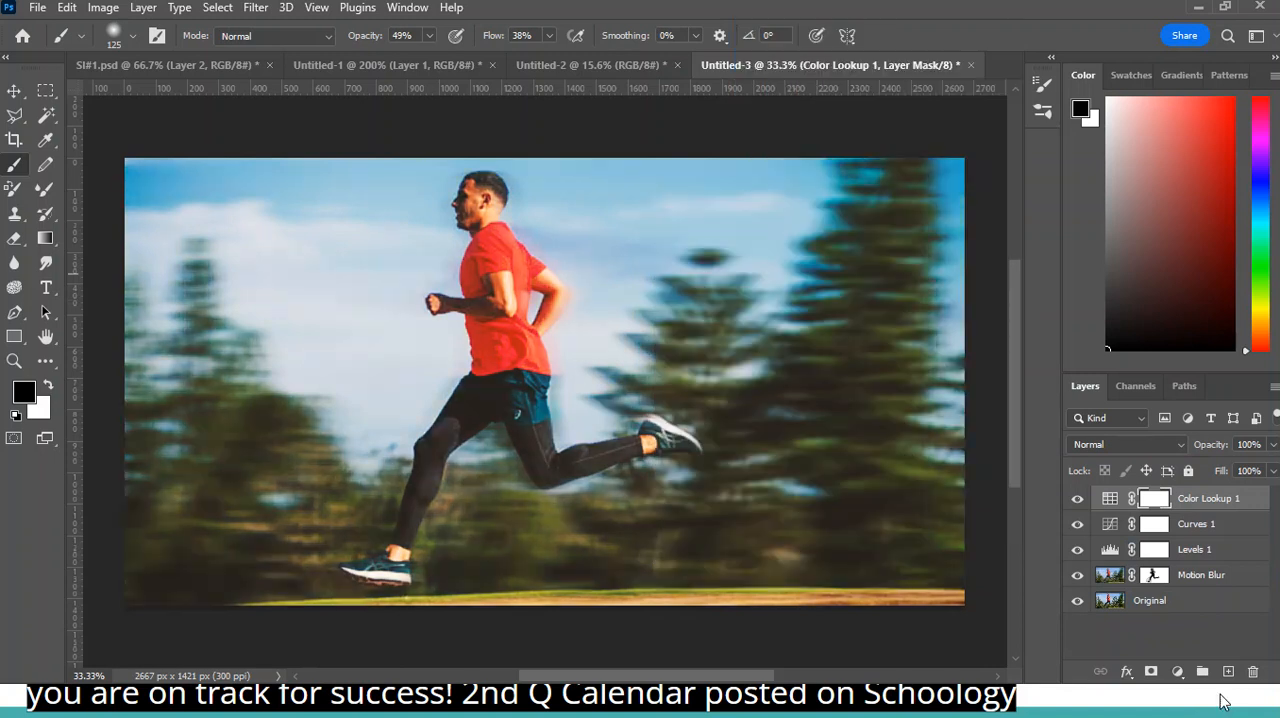
- Open the document's history and compare Snapshot 1 with Snapshot 3, leaving Snapshot 1 selected
{"action": "left_click", "coordinate": [407, 7]}
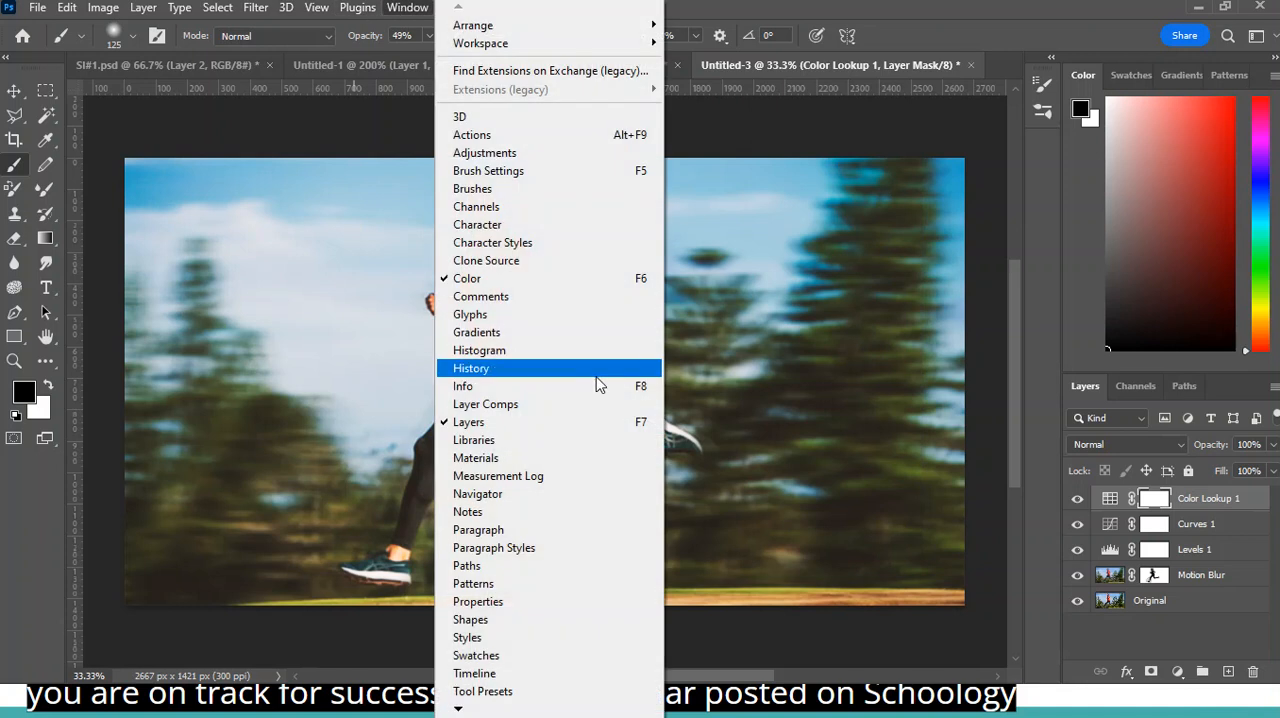
{"action": "left_click", "coordinate": [480, 368]}
{"action": "left_click_drag", "start_coordinate": [1029, 478], "coordinate": [960, 251]}
{"action": "left_click", "coordinate": [955, 244]}
{"action": "left_click", "coordinate": [954, 198]}
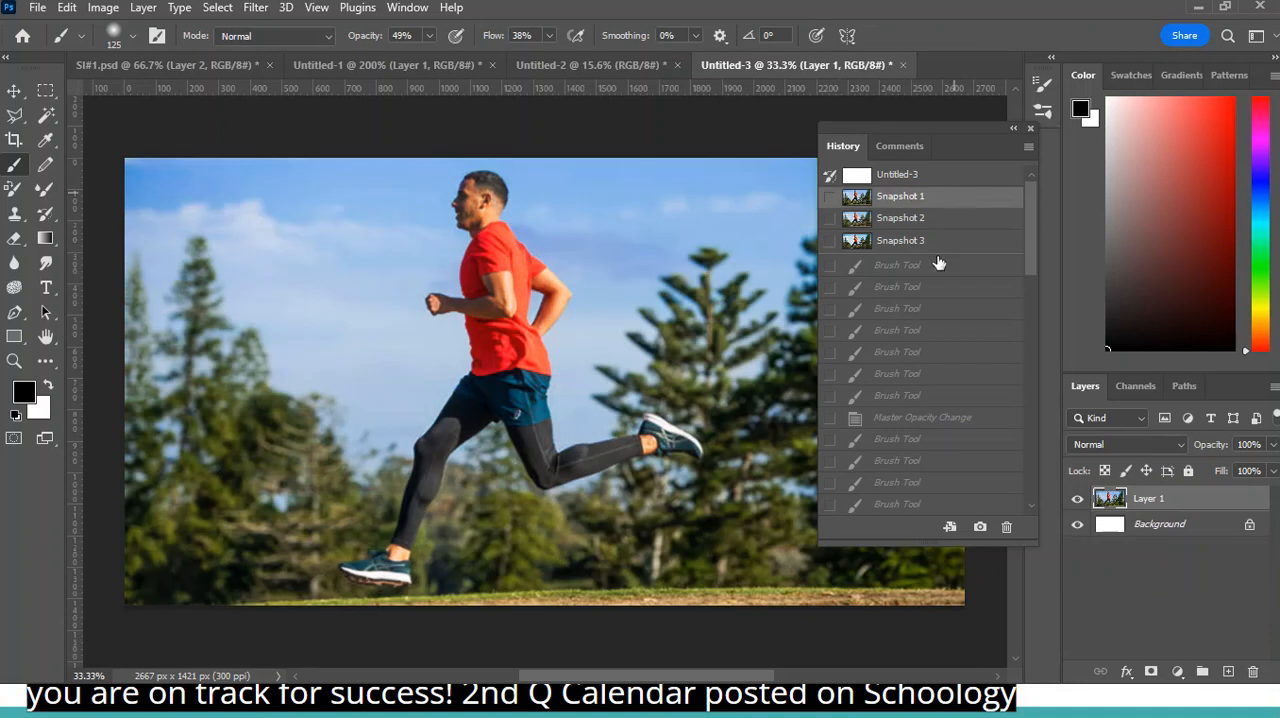
{"action": "left_click", "coordinate": [940, 244]}
{"action": "left_click", "coordinate": [940, 200]}
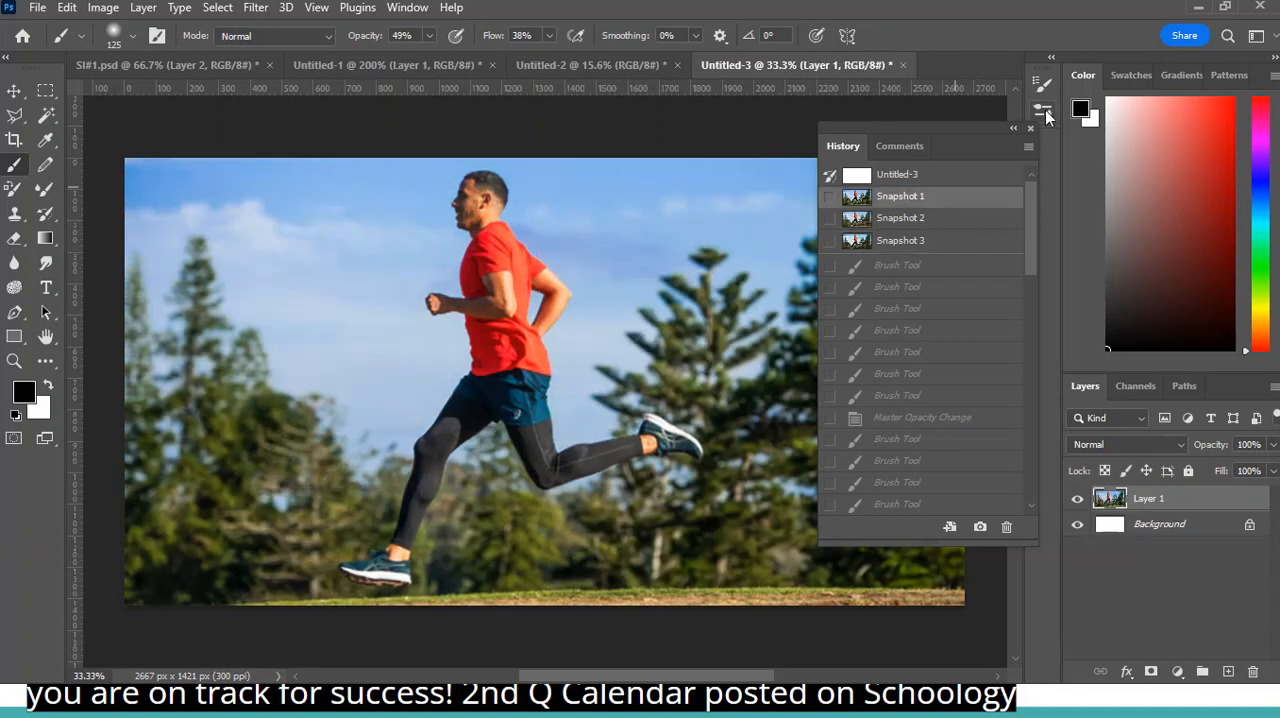
- Switch to the Untitled-2 car document, close the history and duplicate the Background layer
{"action": "left_click", "coordinate": [587, 64]}
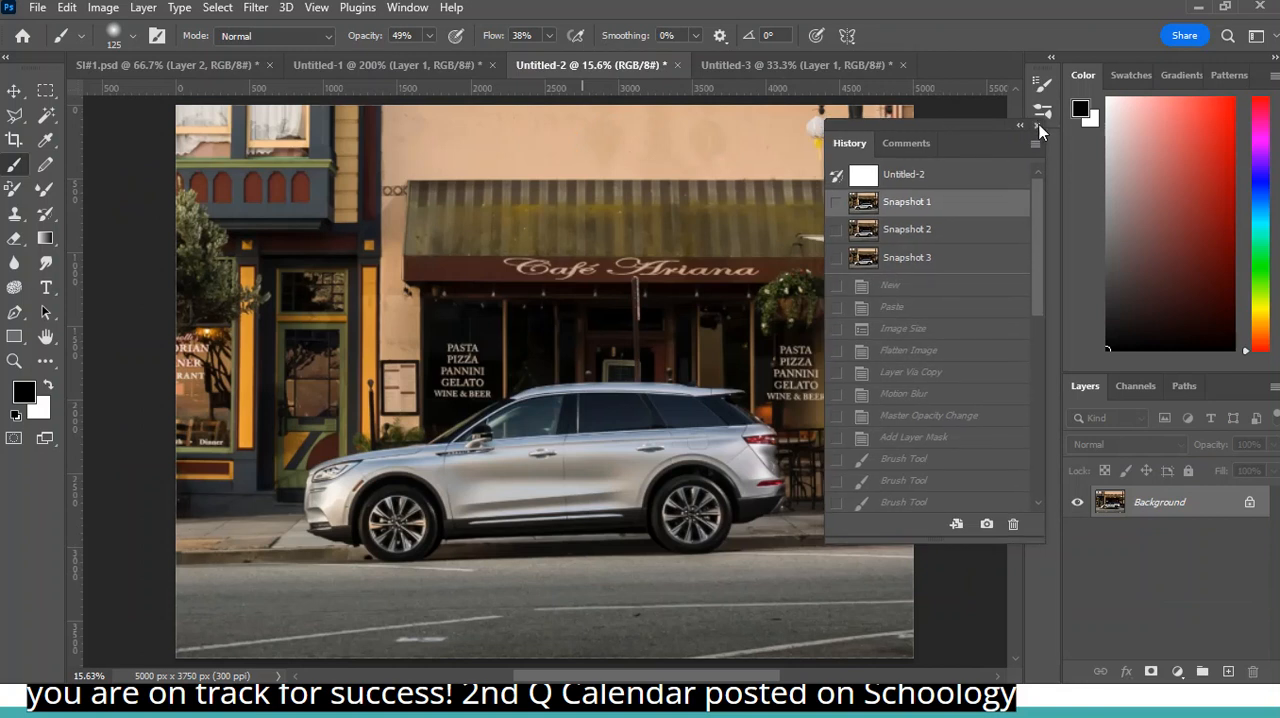
{"action": "left_click", "coordinate": [1030, 128]}
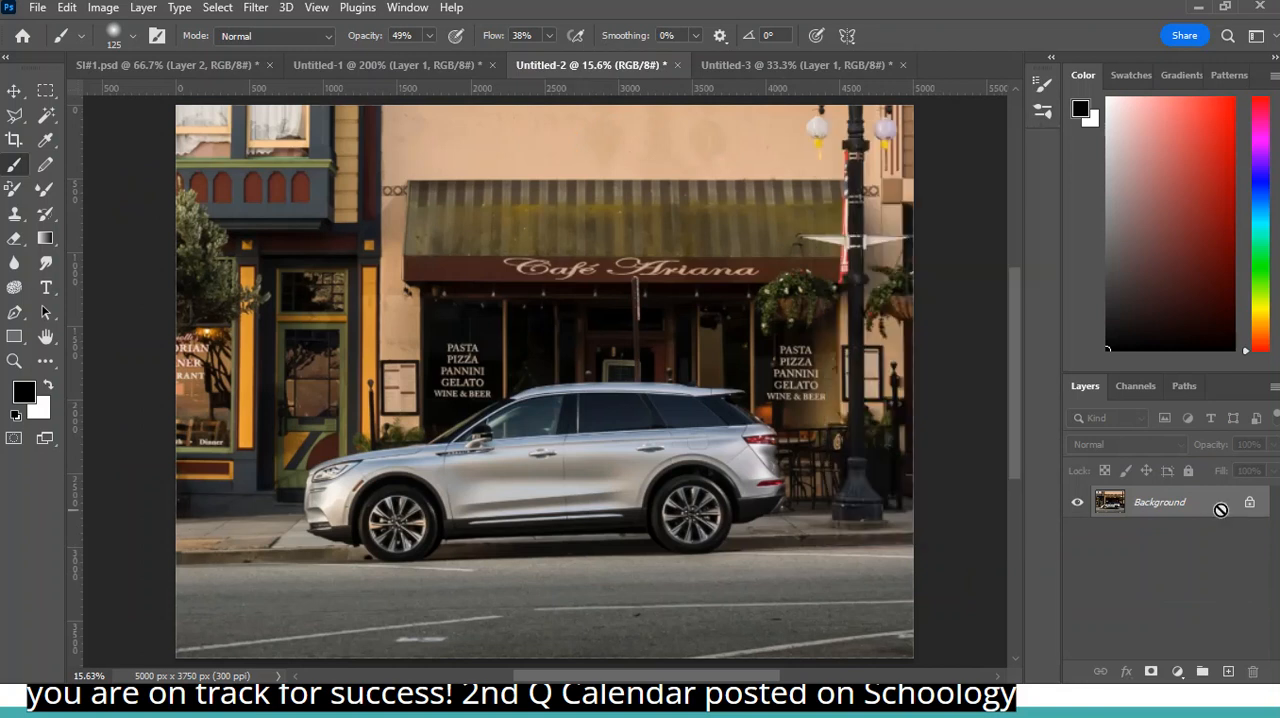
{"action": "key", "text": "ctrl+j"}
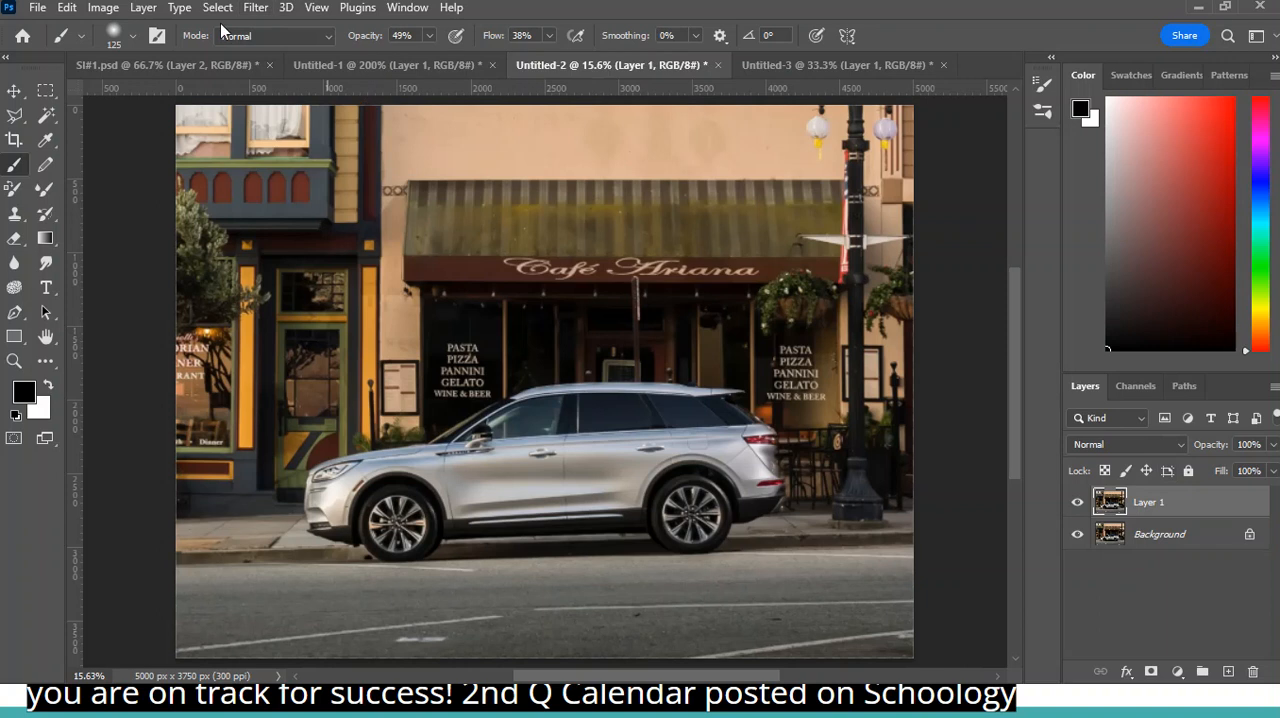
- Apply a Motion Blur to Layer 1 with an angle of 0° and a distance of 299 pixels
{"action": "left_click", "coordinate": [256, 8]}
{"action": "mouse_move", "coordinate": [345, 259]}
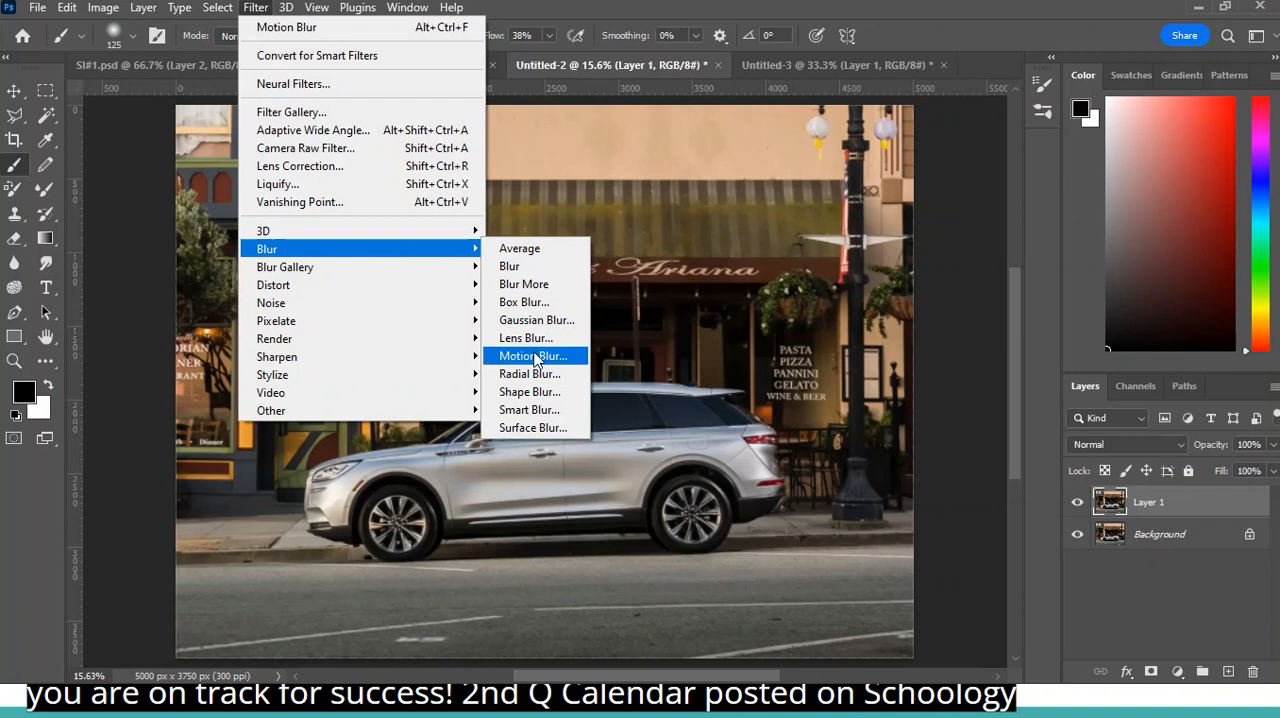
{"action": "left_click", "coordinate": [533, 356]}
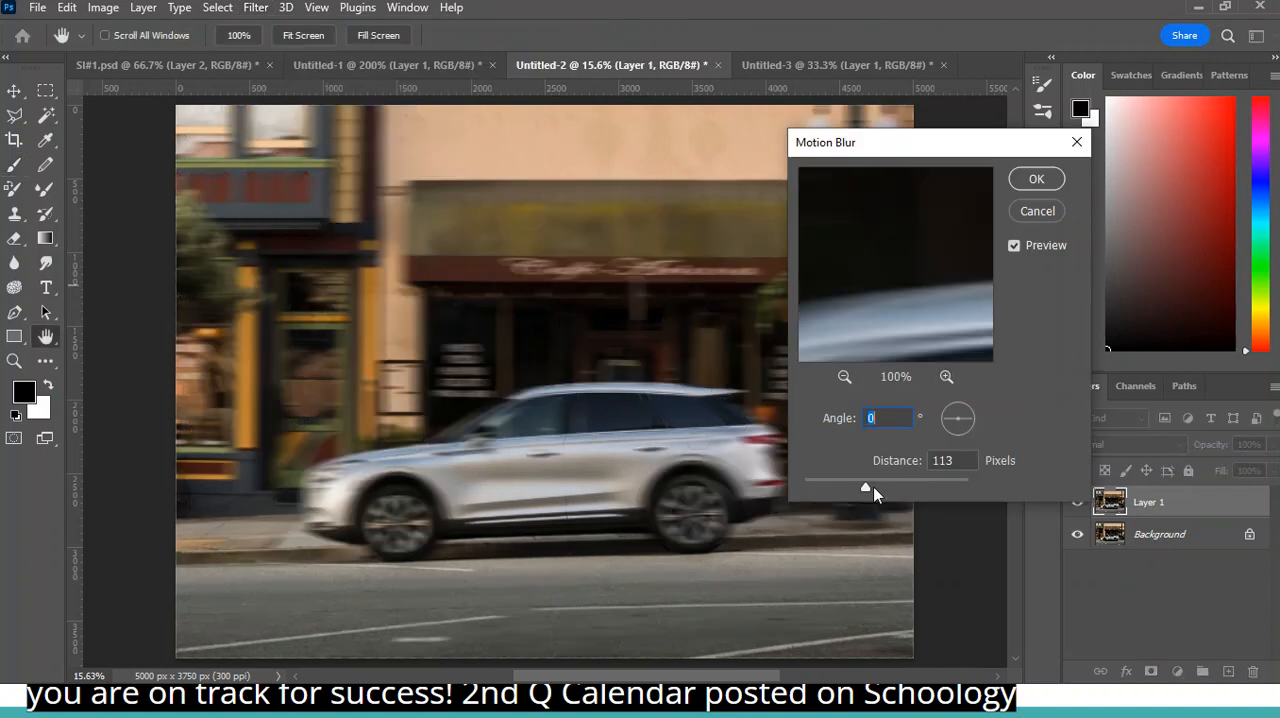
{"action": "left_click_drag", "start_coordinate": [881, 486], "coordinate": [912, 486]}
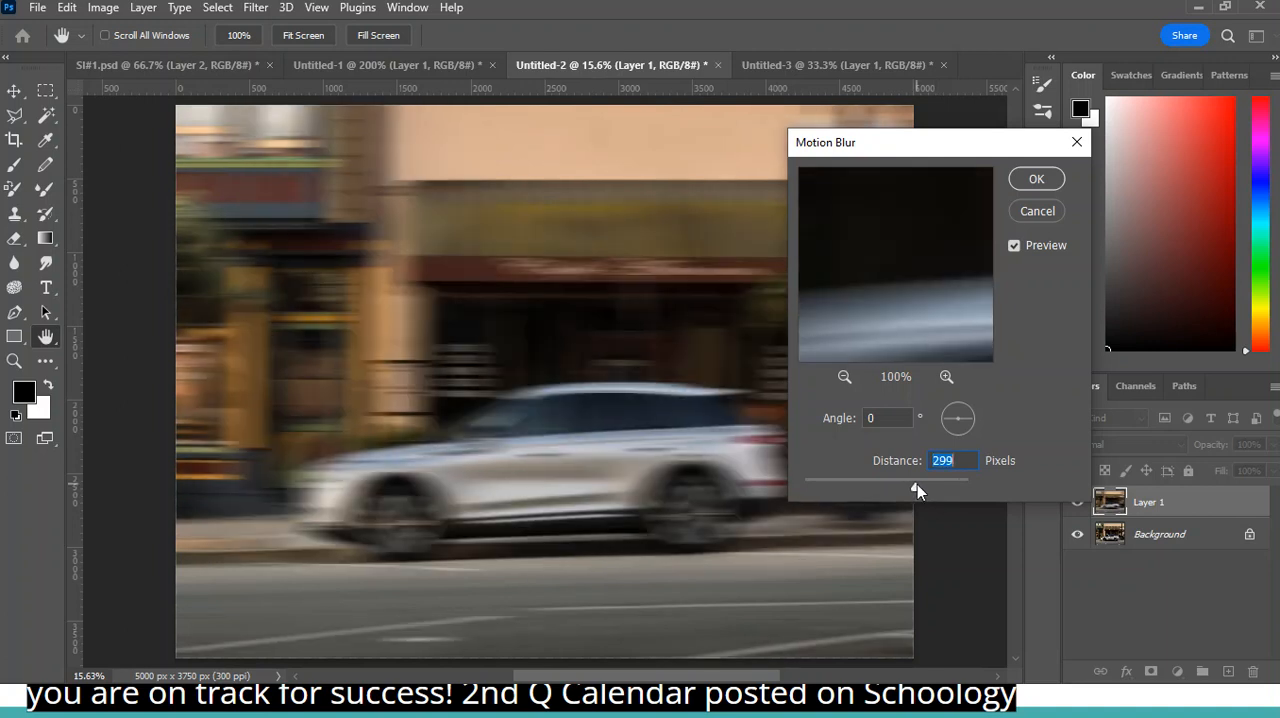
{"action": "left_click", "coordinate": [1050, 186]}
{"action": "key", "text": "b"}
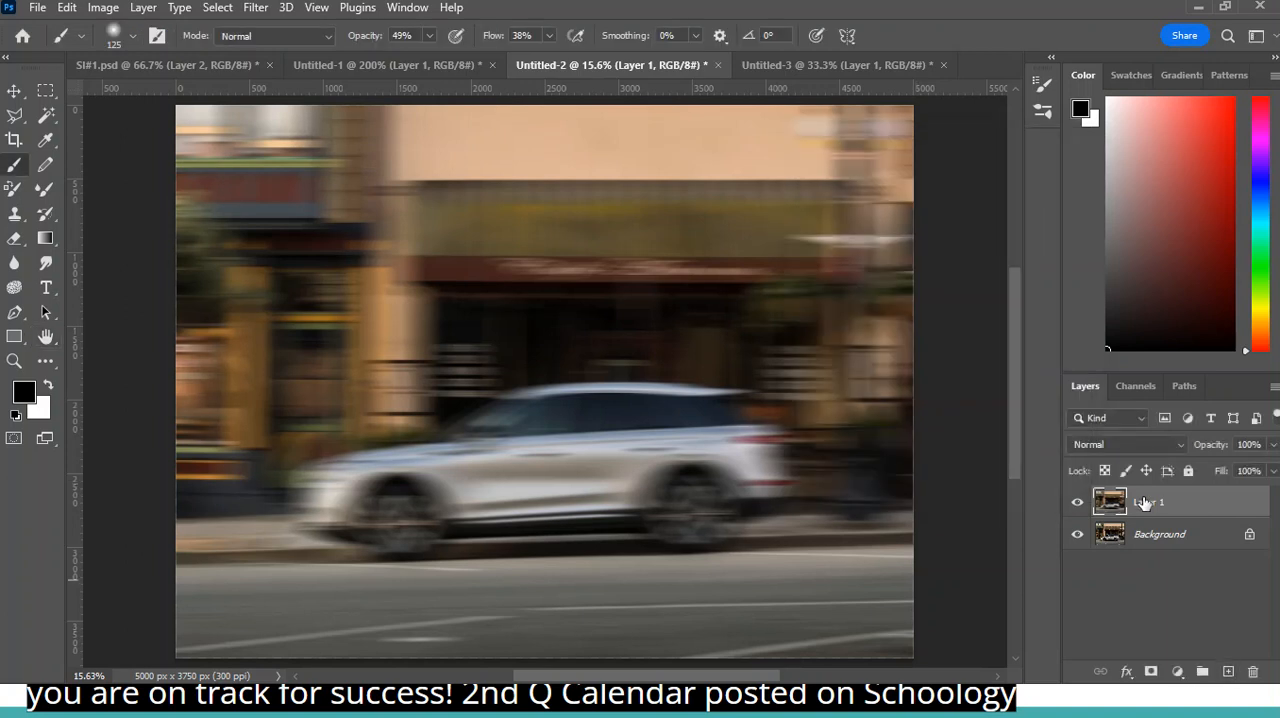
- Add a layer mask to the blurred Layer 1 and lower the layer's opacity to 54%
{"action": "left_click", "coordinate": [1272, 445]}
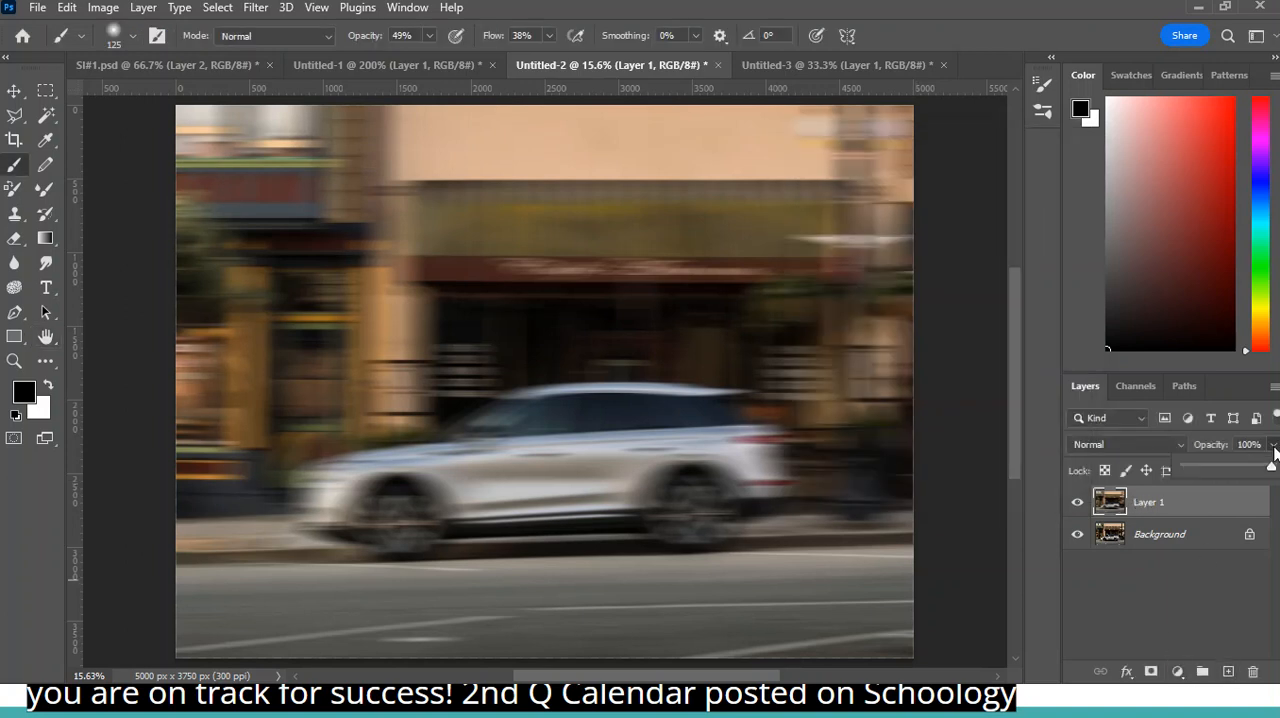
{"action": "left_click", "coordinate": [1152, 673]}
{"action": "left_click", "coordinate": [1273, 445]}
{"action": "left_click_drag", "start_coordinate": [1240, 463], "coordinate": [1232, 463]}
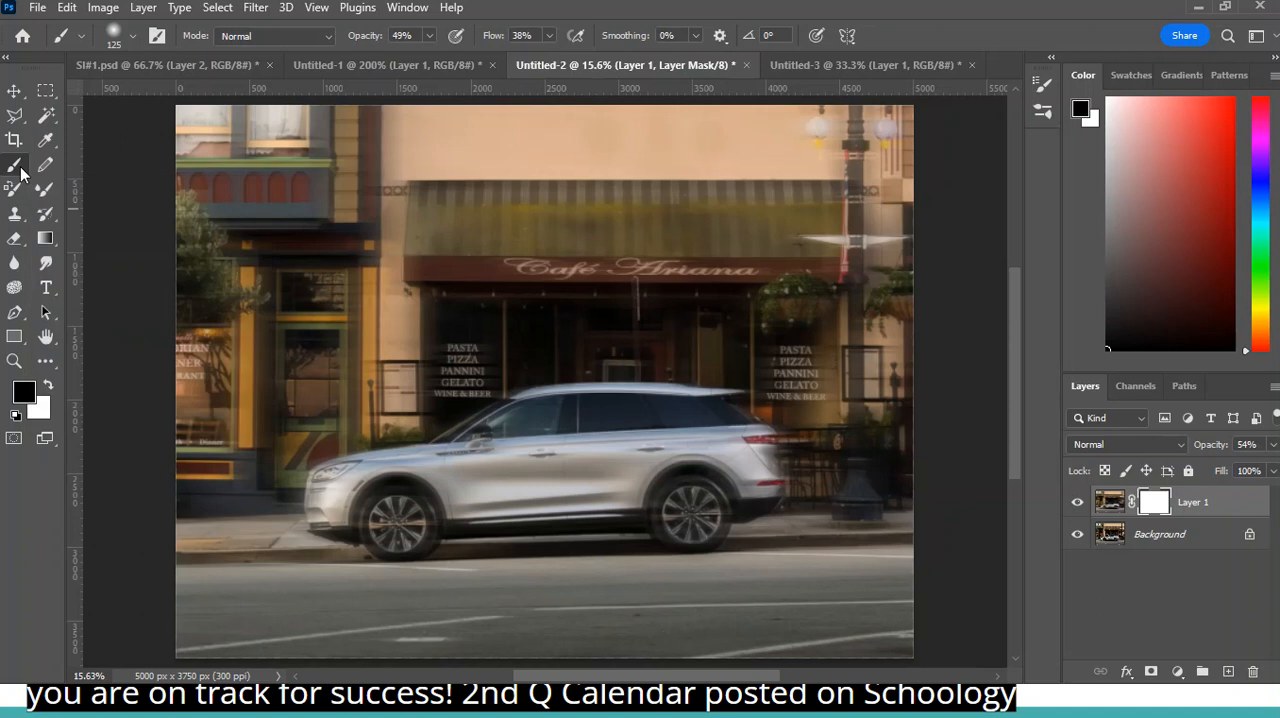
- Paint black on Layer 1's mask over the car body and wheels with an enlarged brush at 100% opacity
{"action": "left_click", "coordinate": [430, 37]}
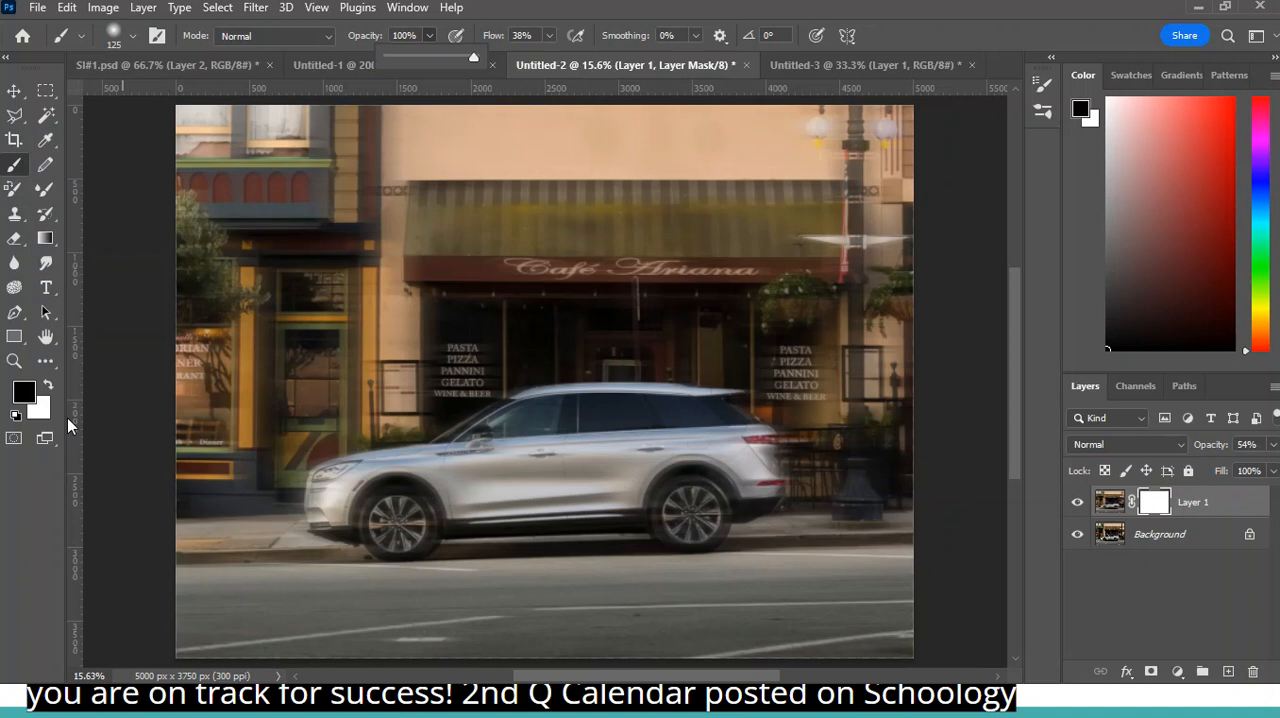
{"action": "left_click", "coordinate": [624, 478]}
{"action": "key", "text": "bracketright"}
{"action": "key", "text": "bracketright"}
{"action": "key", "text": "bracketright"}
{"action": "key", "text": "bracketright"}
{"action": "key", "text": "bracketright"}
{"action": "key", "text": "bracketright"}
{"action": "key", "text": "bracketright"}
{"action": "key", "text": "bracketright"}
{"action": "key", "text": "bracketright"}
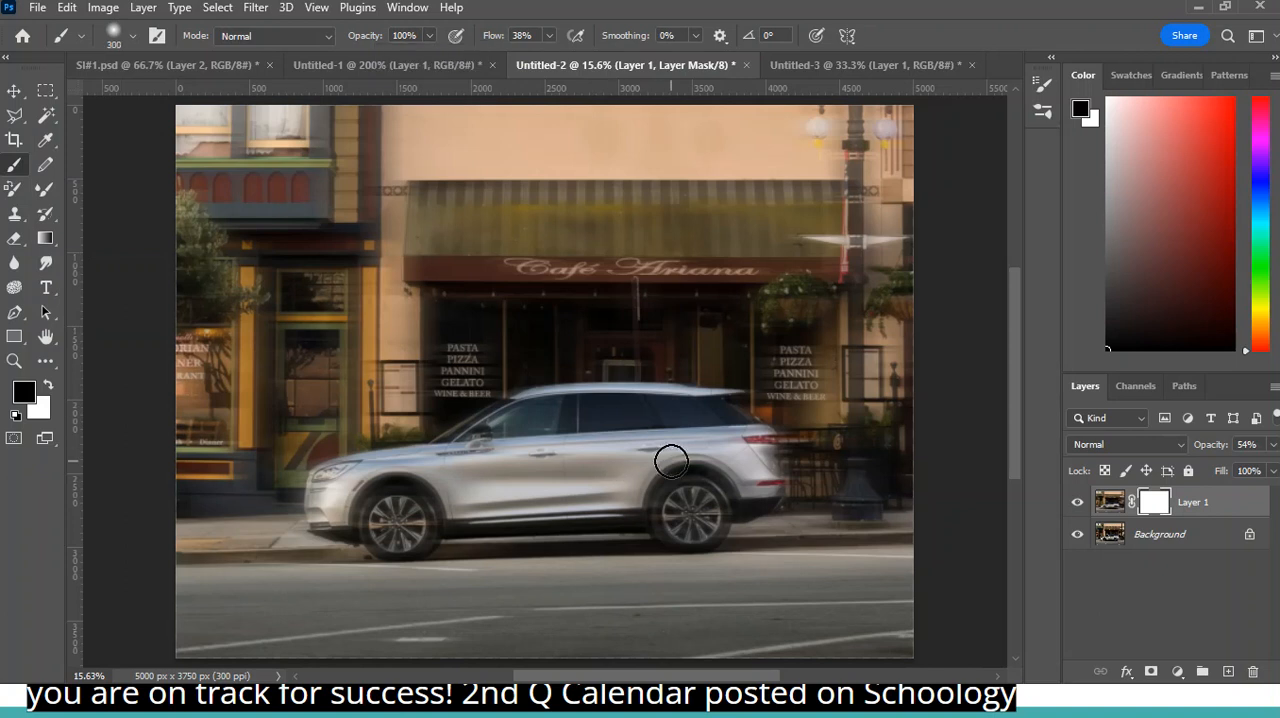
{"action": "mouse_move", "coordinate": [570, 465]}
{"action": "left_mouse_down"}
{"action": "mouse_move", "coordinate": [662, 457]}
{"action": "mouse_move", "coordinate": [691, 513]}
{"action": "mouse_move", "coordinate": [693, 473]}
{"action": "mouse_move", "coordinate": [688, 511]}
{"action": "mouse_move", "coordinate": [728, 459]}
{"action": "mouse_move", "coordinate": [715, 440]}
{"action": "mouse_move", "coordinate": [550, 432]}
{"action": "mouse_move", "coordinate": [441, 467]}
{"action": "mouse_move", "coordinate": [429, 510]}
{"action": "mouse_move", "coordinate": [359, 499]}
{"action": "mouse_move", "coordinate": [392, 515]}
{"action": "left_mouse_up"}
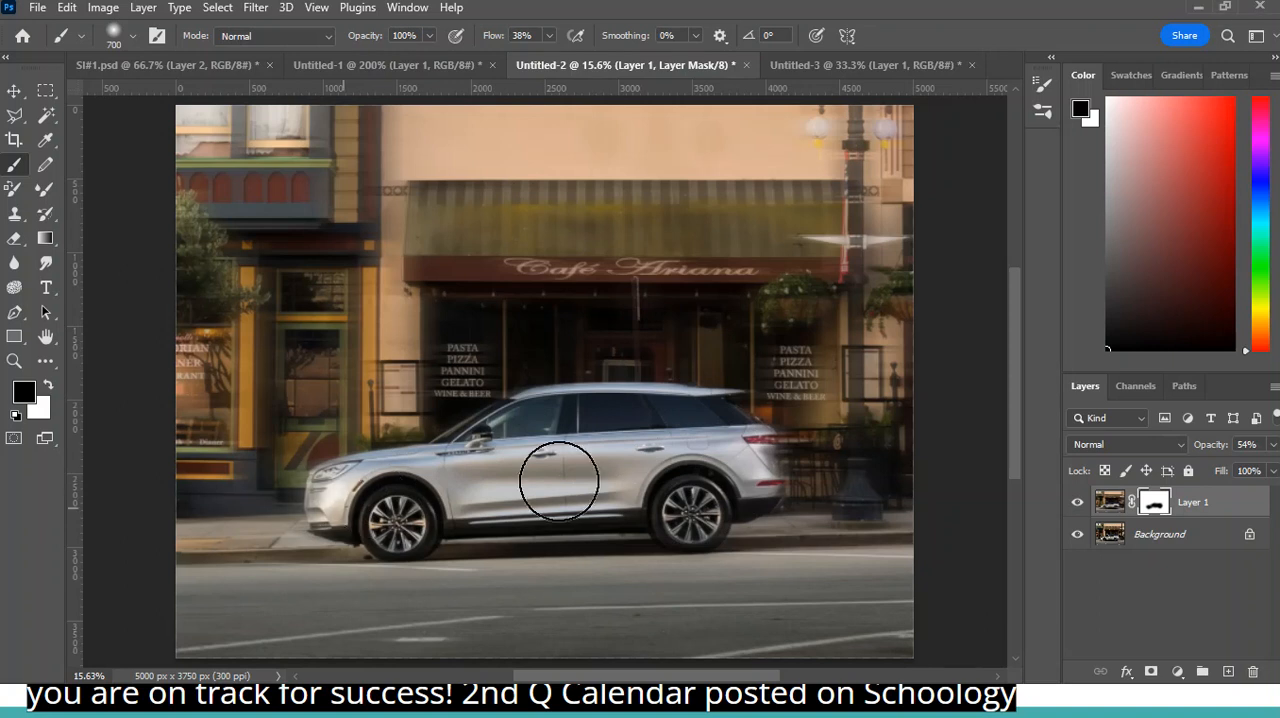
{"action": "mouse_move", "coordinate": [690, 464]}
{"action": "left_mouse_down"}
{"action": "mouse_move", "coordinate": [750, 454]}
{"action": "mouse_move", "coordinate": [646, 462]}
{"action": "mouse_move", "coordinate": [706, 484]}
{"action": "left_mouse_up"}
- Check the mask's coverage of the car with the red overlay, enlarge the brush to 1100 and hide the overlay
{"action": "key", "text": "backslash"}
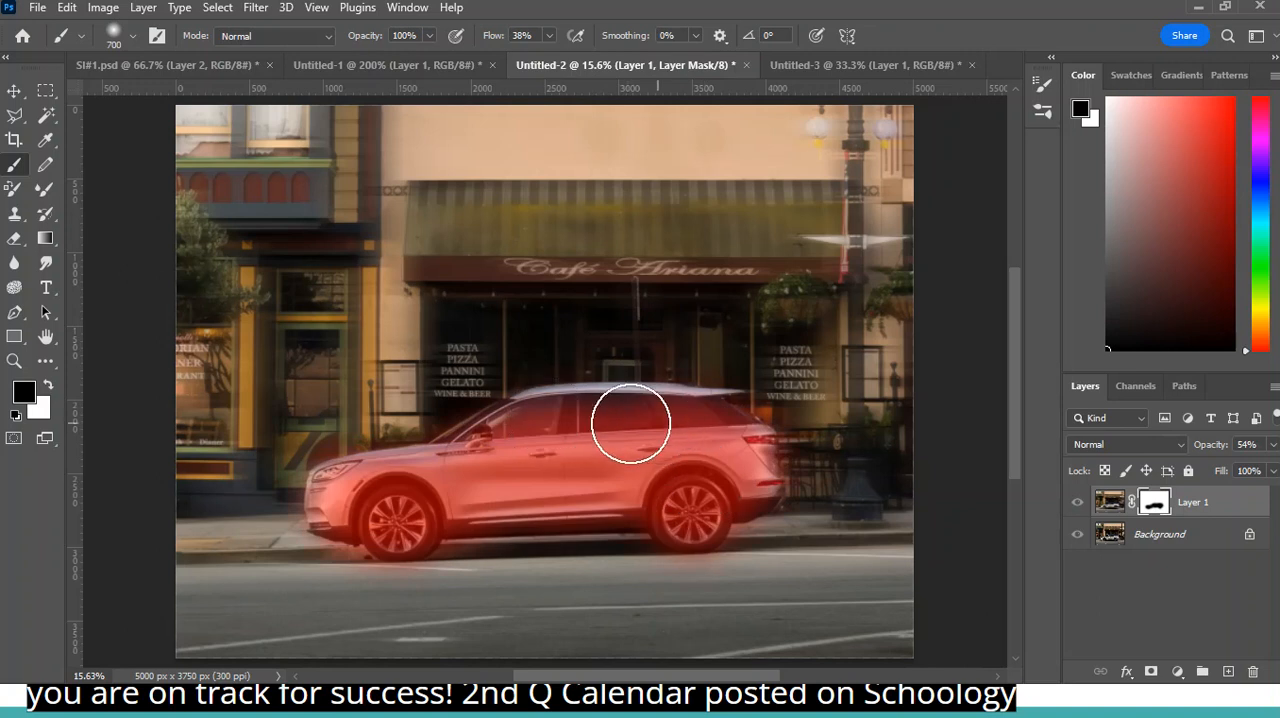
{"action": "key", "text": "bracketright"}
{"action": "key", "text": "bracketright"}
{"action": "key", "text": "bracketright"}
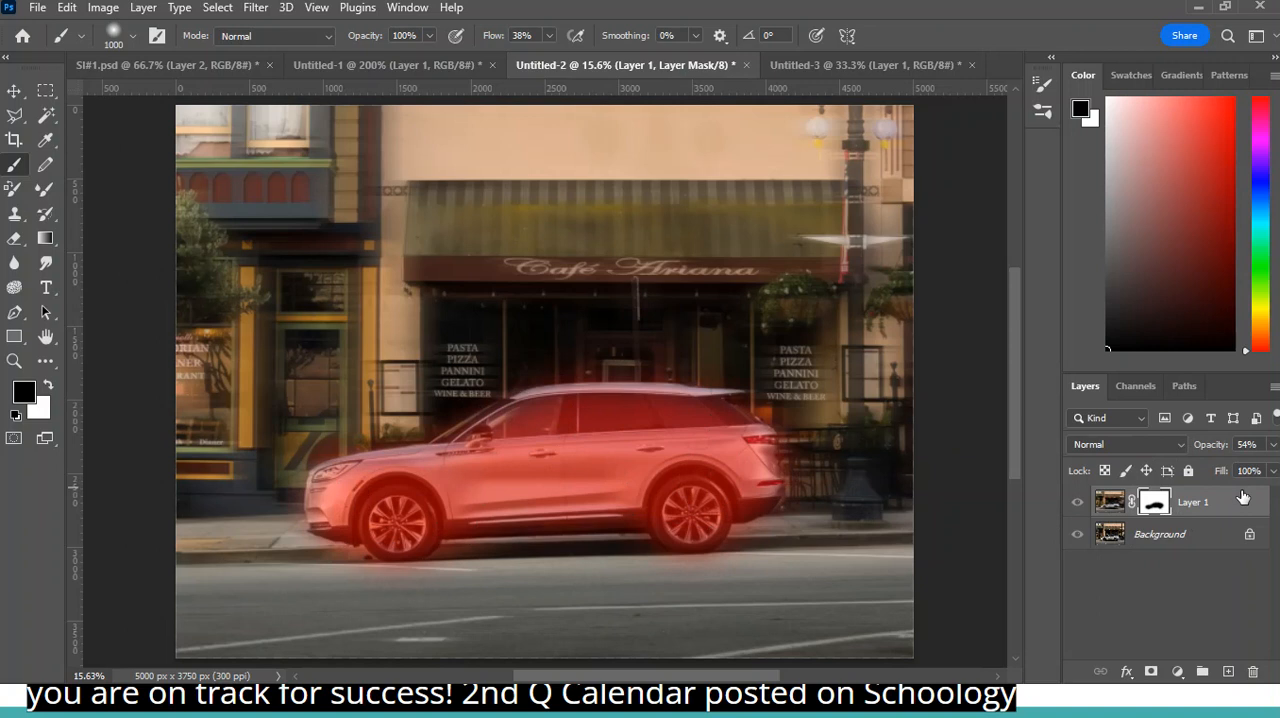
{"action": "key", "text": "backslash"}
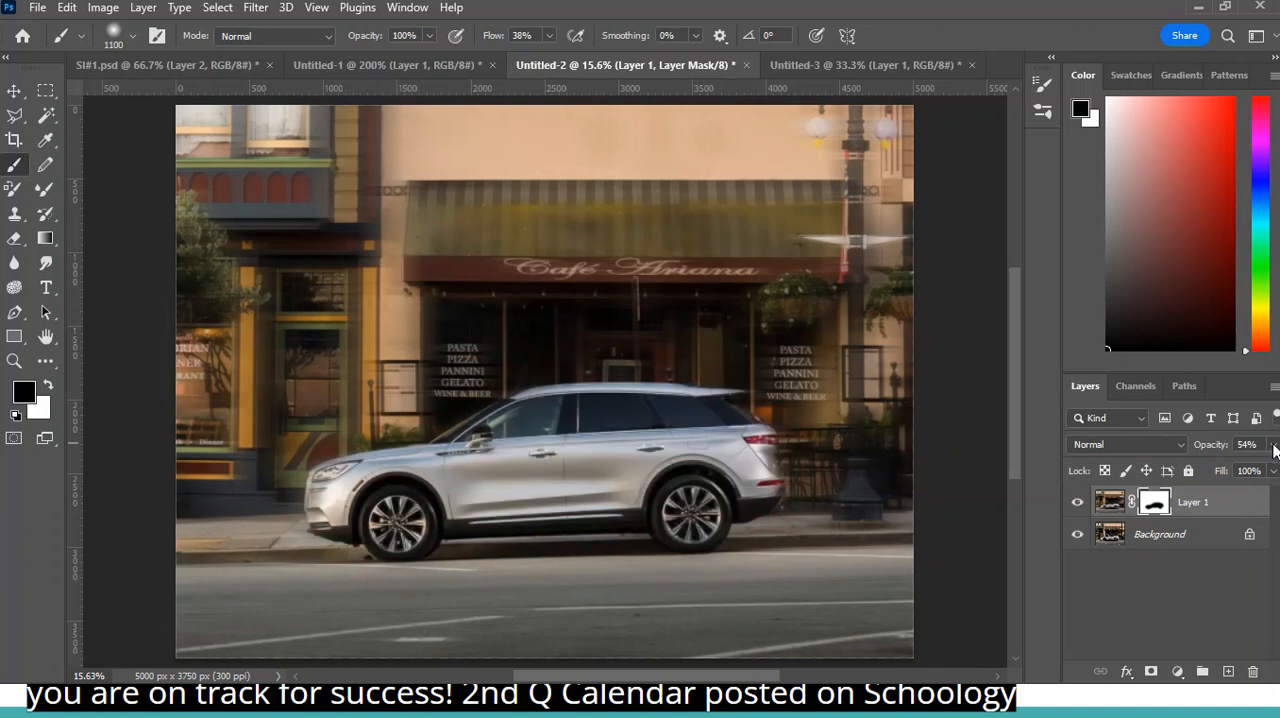
- Restore Layer 1's opacity to 100% and touch up the mask at the car's front, reducing the brush size to 500
{"action": "left_click", "coordinate": [1273, 445]}
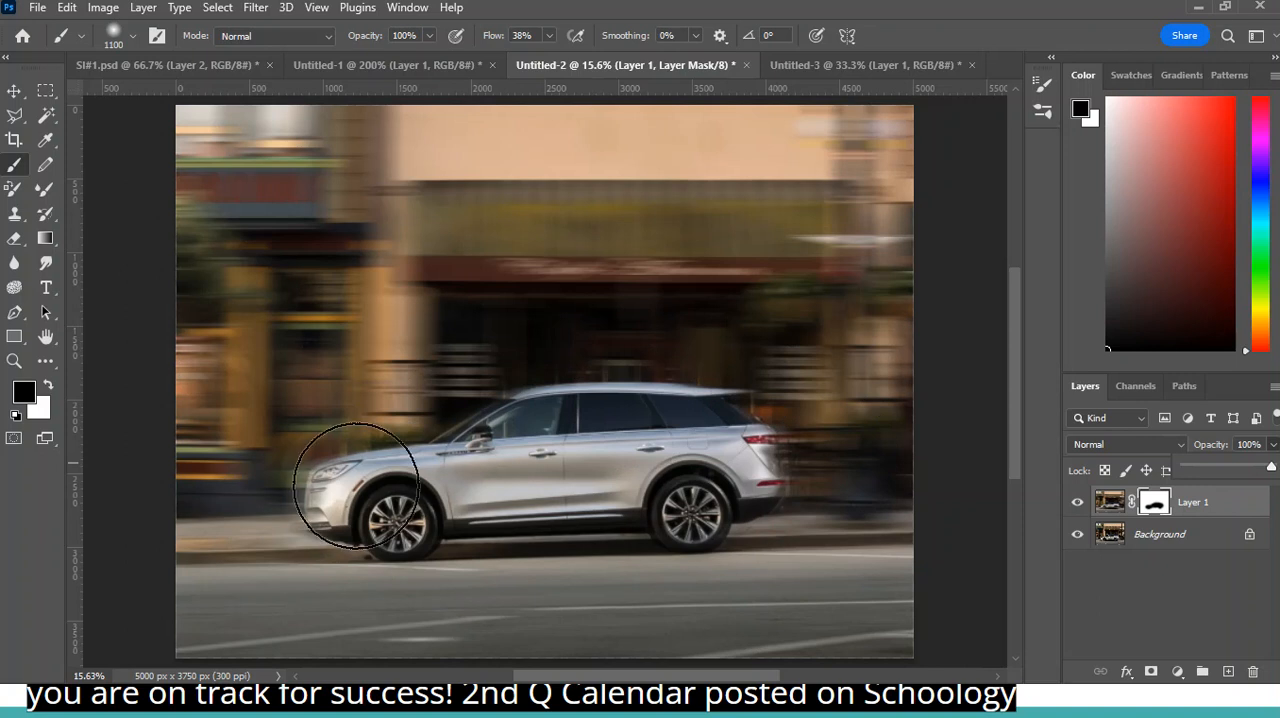
{"action": "left_click", "coordinate": [316, 497]}
{"action": "key", "text": "bracketleft"}
{"action": "key", "text": "bracketleft"}
{"action": "key", "text": "bracketleft"}
{"action": "key", "text": "bracketleft"}
{"action": "mouse_move", "coordinate": [294, 474]}
{"action": "left_mouse_down"}
{"action": "mouse_move", "coordinate": [286, 490]}
{"action": "mouse_move", "coordinate": [312, 468]}
{"action": "left_mouse_up"}
{"action": "key", "text": "bracketleft"}
{"action": "key", "text": "bracketleft"}
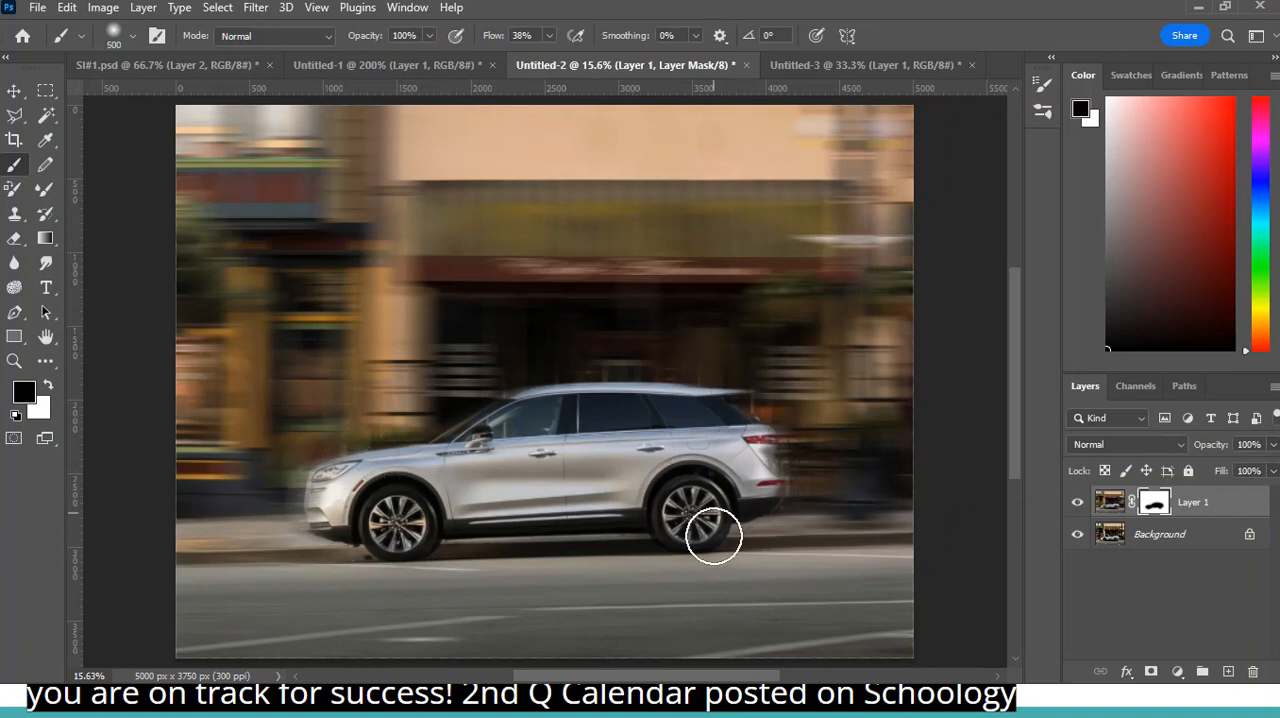
- Set the brush opacity to 58% and paint black on the mask from the car's front bumper to its rear
{"action": "left_click", "coordinate": [429, 36]}
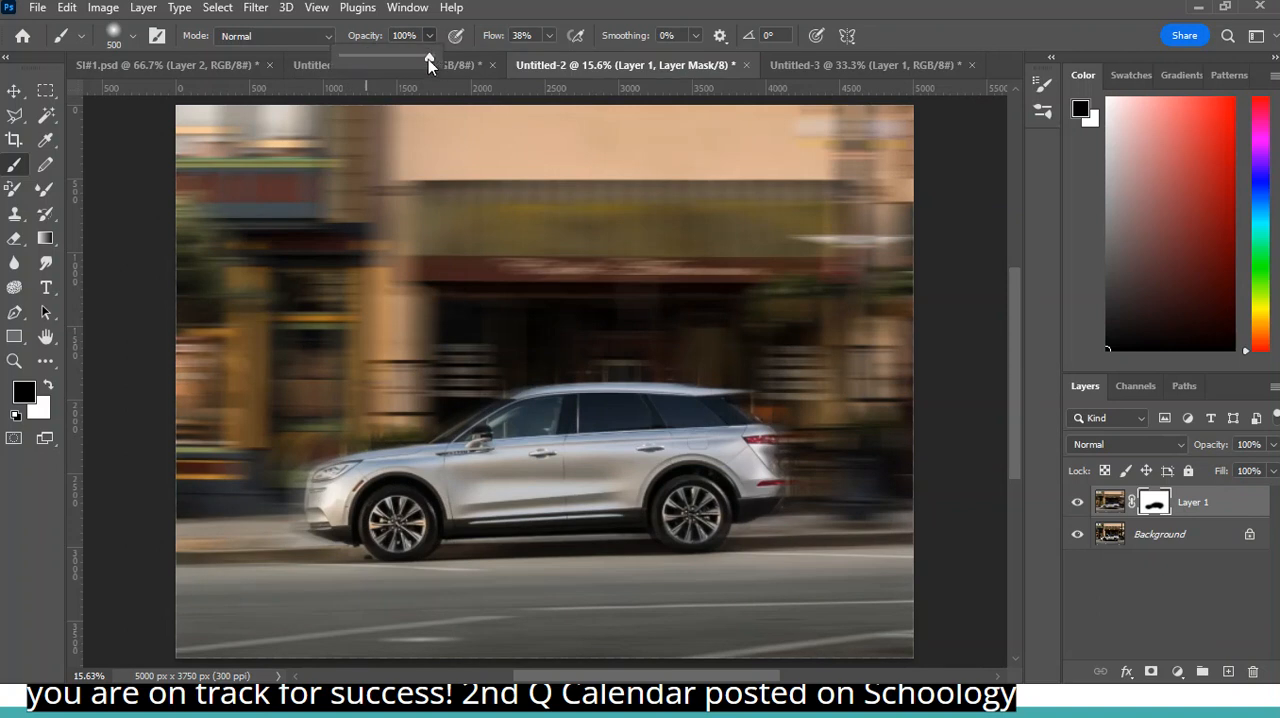
{"action": "left_click", "coordinate": [323, 486]}
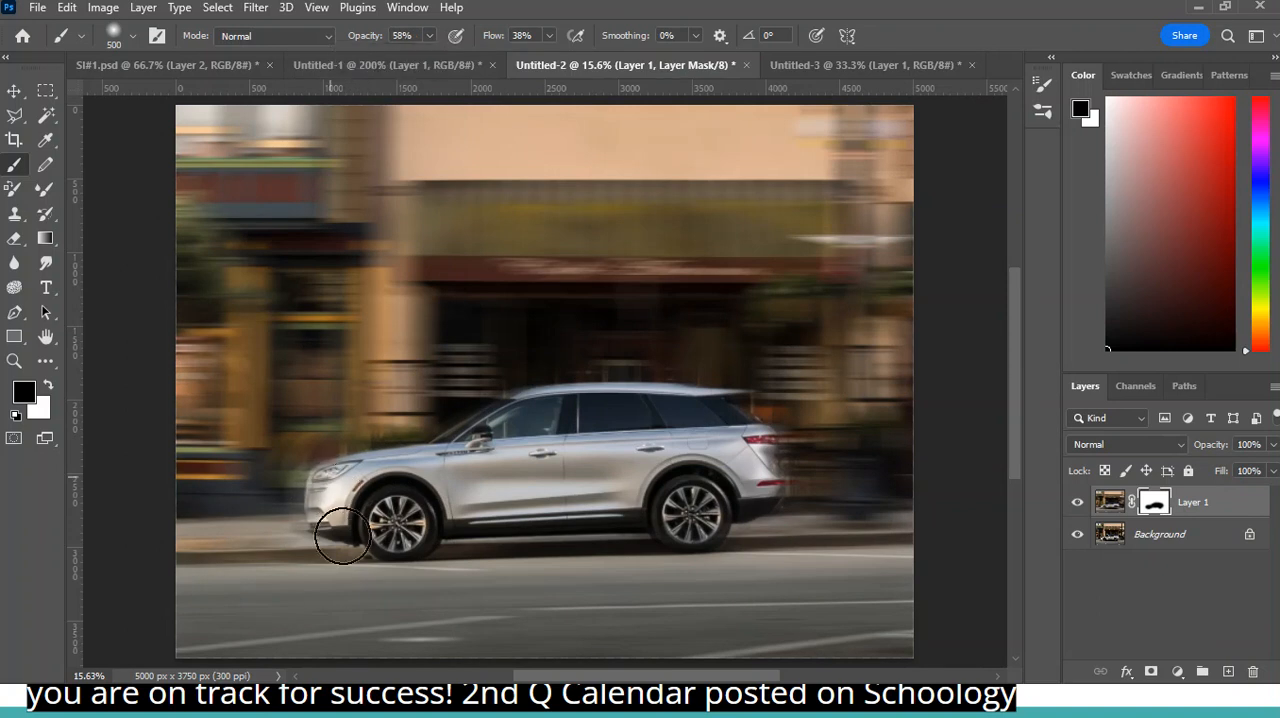
{"action": "mouse_move", "coordinate": [333, 463]}
{"action": "left_mouse_down"}
{"action": "mouse_move", "coordinate": [369, 484]}
{"action": "mouse_move", "coordinate": [360, 511]}
{"action": "mouse_move", "coordinate": [617, 494]}
{"action": "mouse_move", "coordinate": [720, 537]}
{"action": "mouse_move", "coordinate": [770, 455]}
{"action": "mouse_move", "coordinate": [775, 483]}
{"action": "left_mouse_up"}
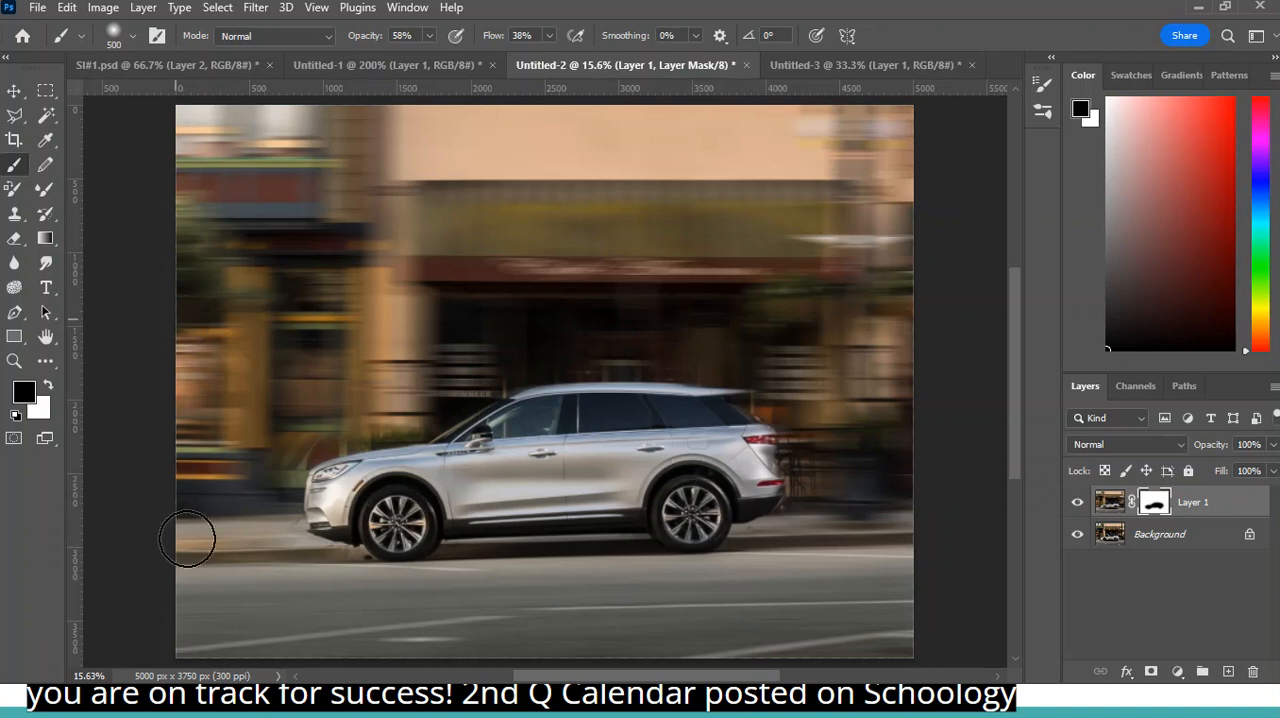
- Paint white on the mask around both bumpers, and refine the front bumper in black with a 250 brush
{"action": "left_click", "coordinate": [47, 384]}
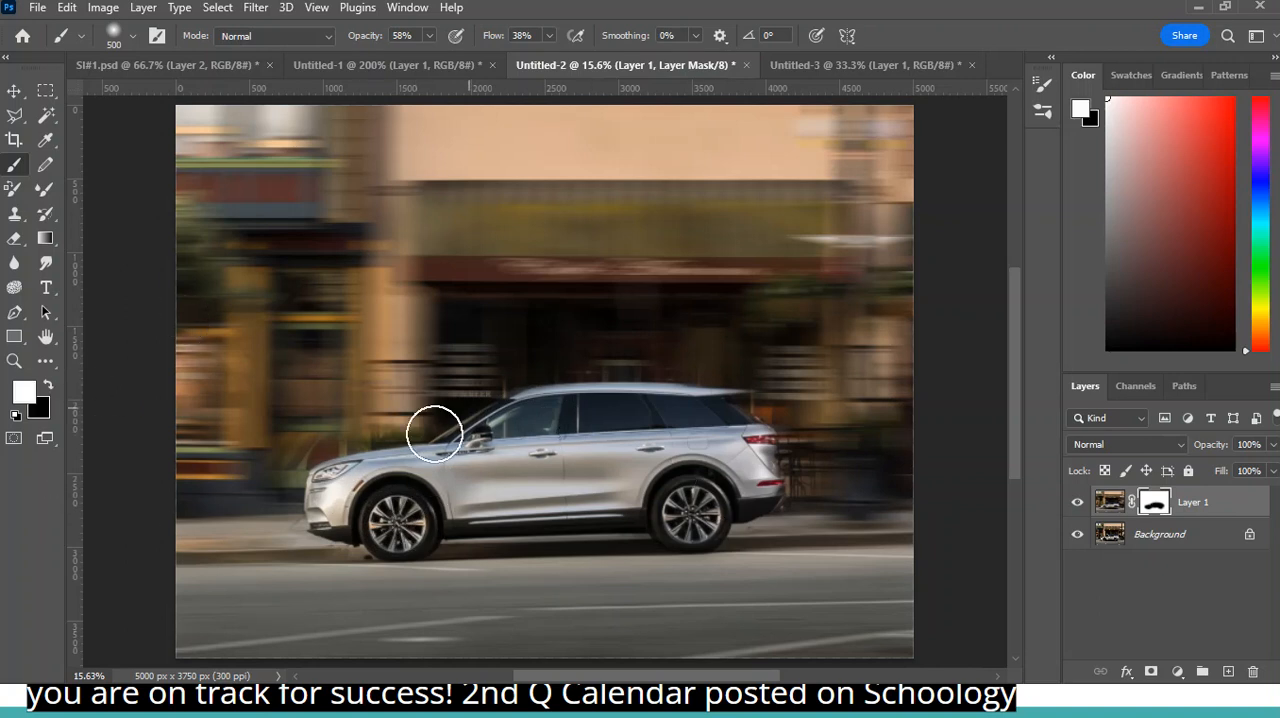
{"action": "mouse_move", "coordinate": [320, 507]}
{"action": "left_mouse_down"}
{"action": "mouse_move", "coordinate": [322, 531]}
{"action": "mouse_move", "coordinate": [367, 546]}
{"action": "left_mouse_up"}
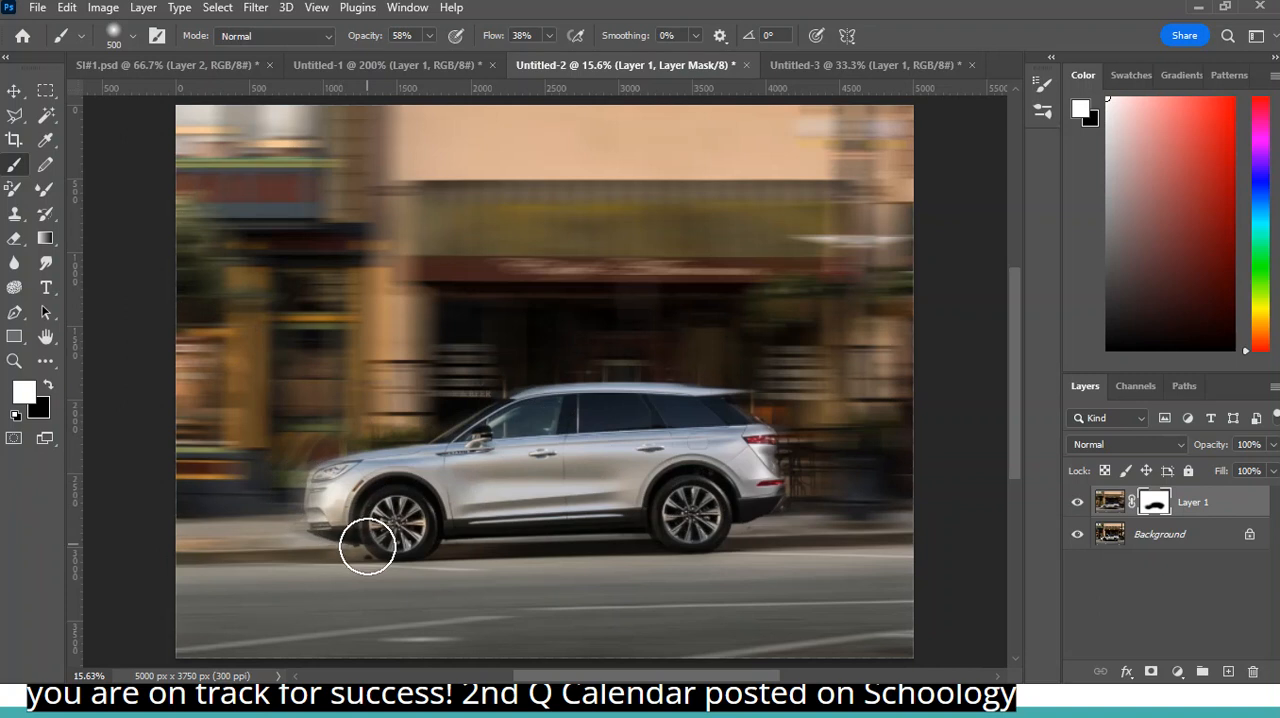
{"action": "mouse_move", "coordinate": [800, 482]}
{"action": "left_mouse_down"}
{"action": "mouse_move", "coordinate": [783, 517]}
{"action": "mouse_move", "coordinate": [800, 449]}
{"action": "mouse_move", "coordinate": [740, 540]}
{"action": "mouse_move", "coordinate": [746, 512]}
{"action": "left_mouse_up"}
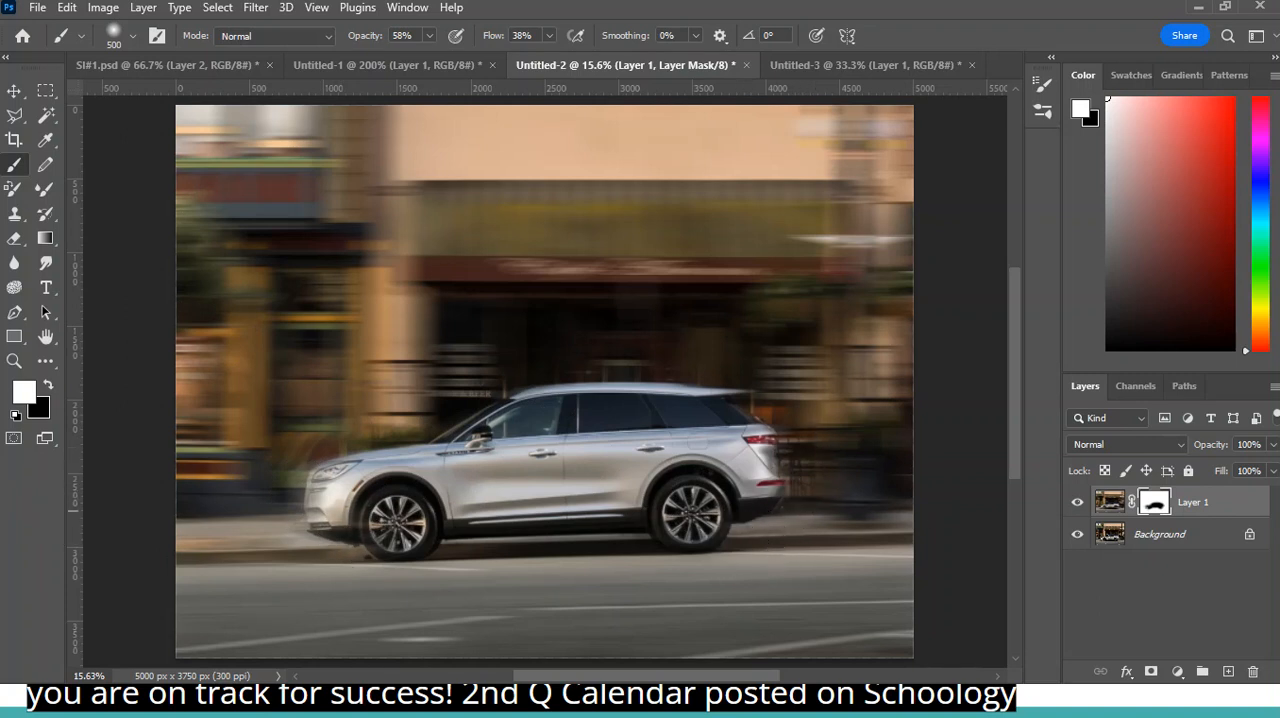
{"action": "left_click", "coordinate": [48, 386]}
{"action": "key", "text": "bracketleft"}
{"action": "key", "text": "bracketleft"}
{"action": "left_click_drag", "start_coordinate": [327, 500], "coordinate": [329, 490]}
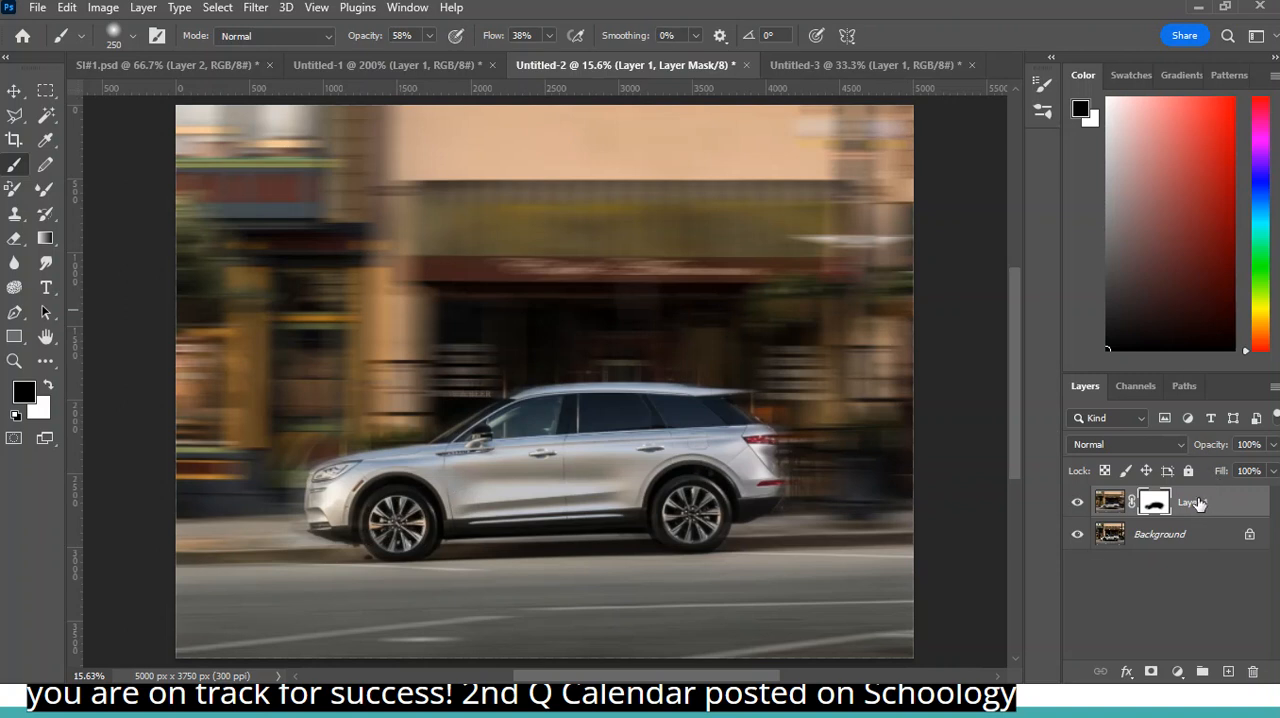
- Delete the masked, motion-blurred Layer 1 and duplicate the Background layer
{"action": "left_click_drag", "start_coordinate": [1203, 503], "coordinate": [1256, 672]}
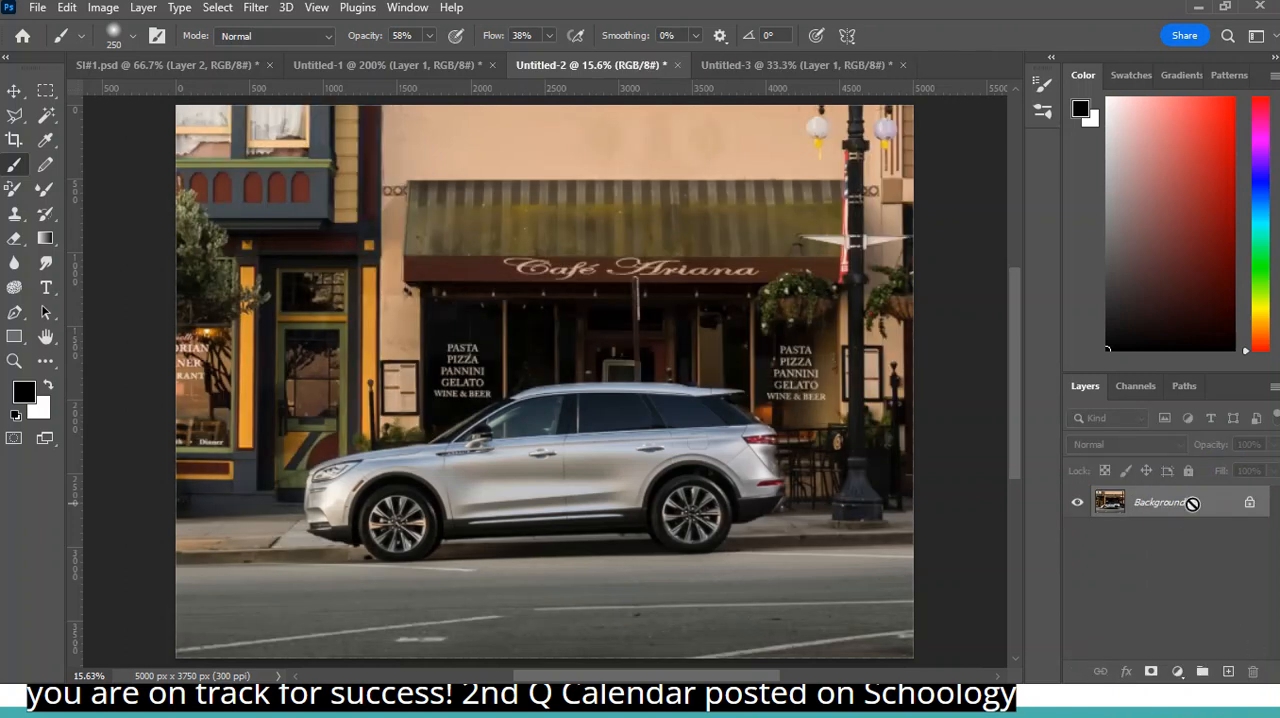
{"action": "key", "text": "ctrl+j"}
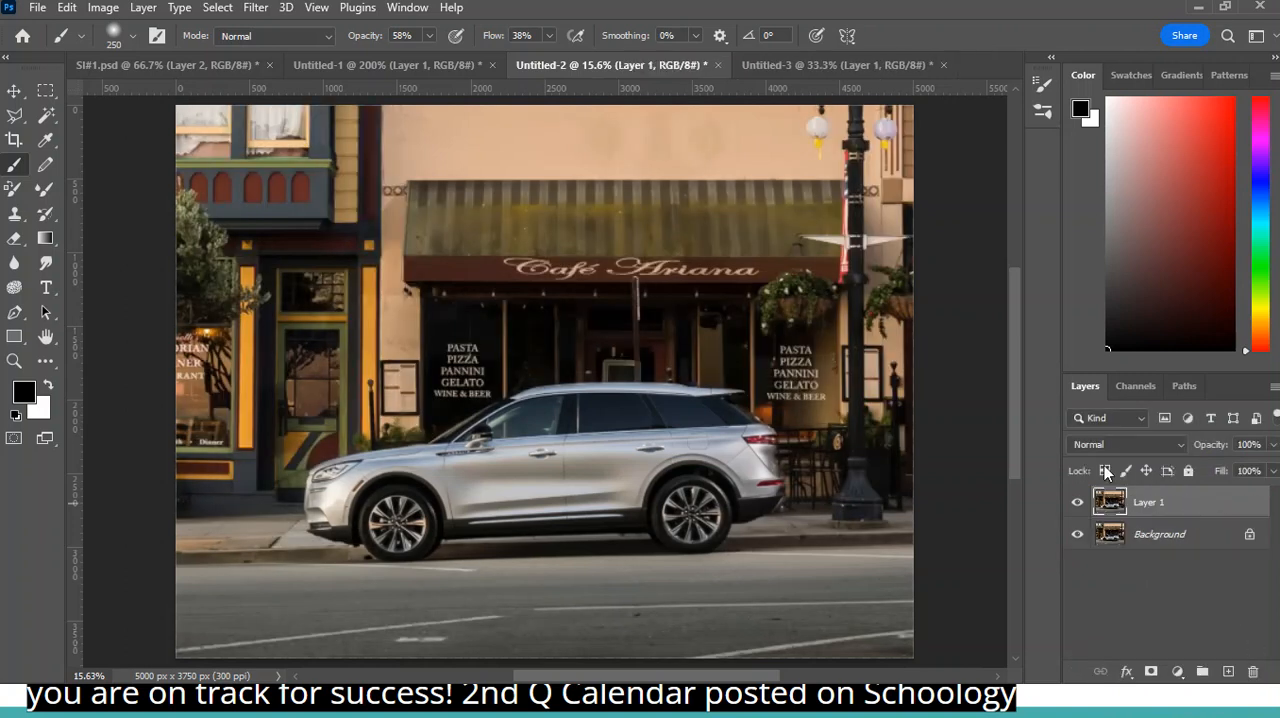
- Apply a Lens Blur with an iris radius of 83 to the duplicated car layer
{"action": "left_click", "coordinate": [255, 10]}
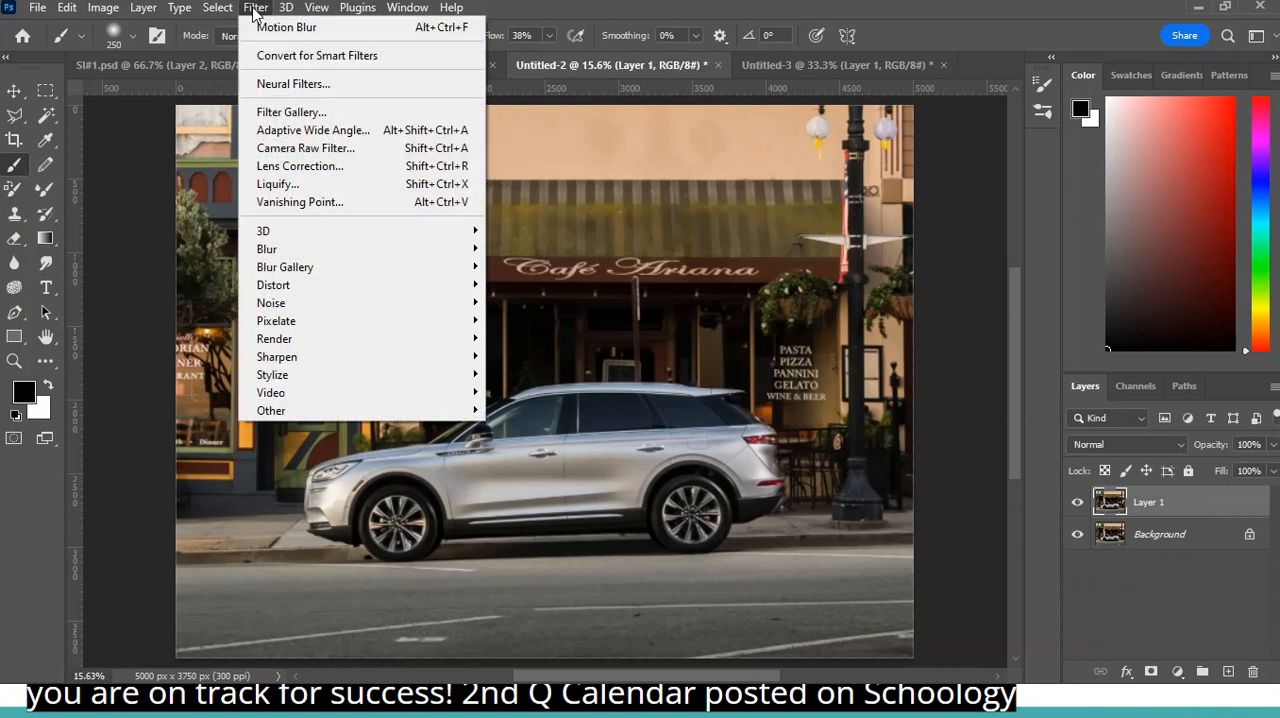
{"action": "mouse_move", "coordinate": [300, 252]}
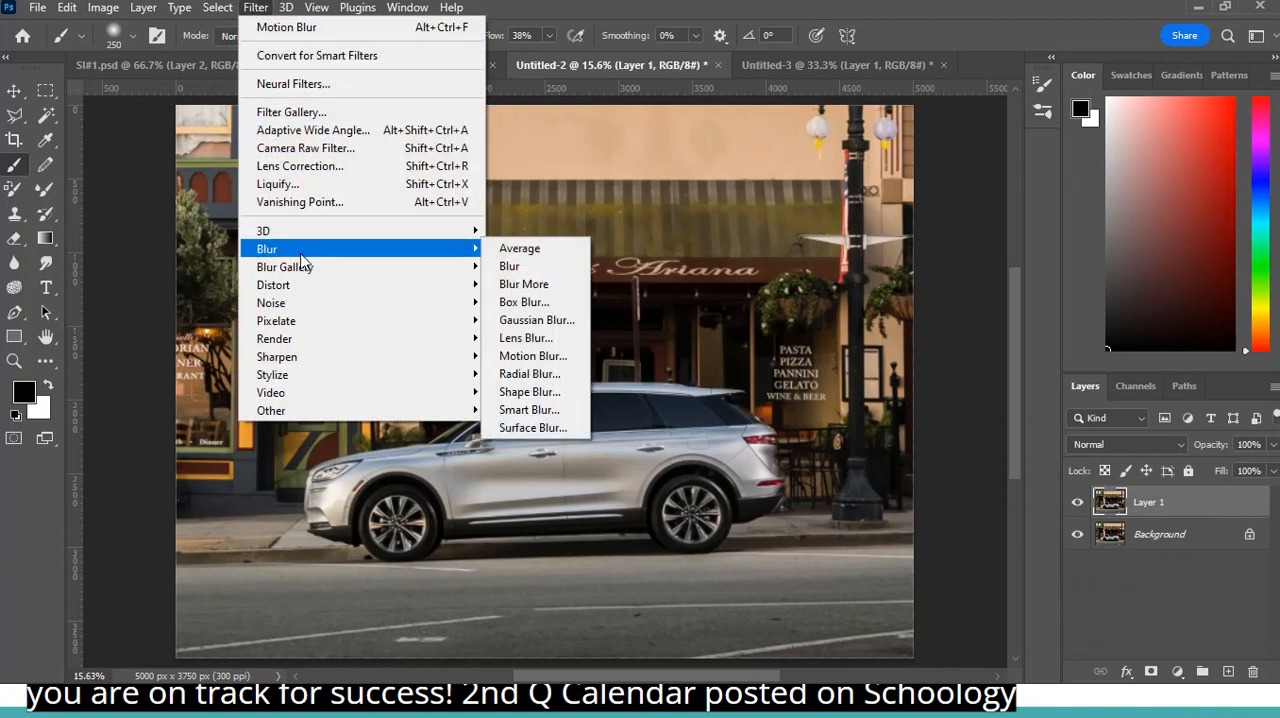
{"action": "left_click", "coordinate": [560, 341]}
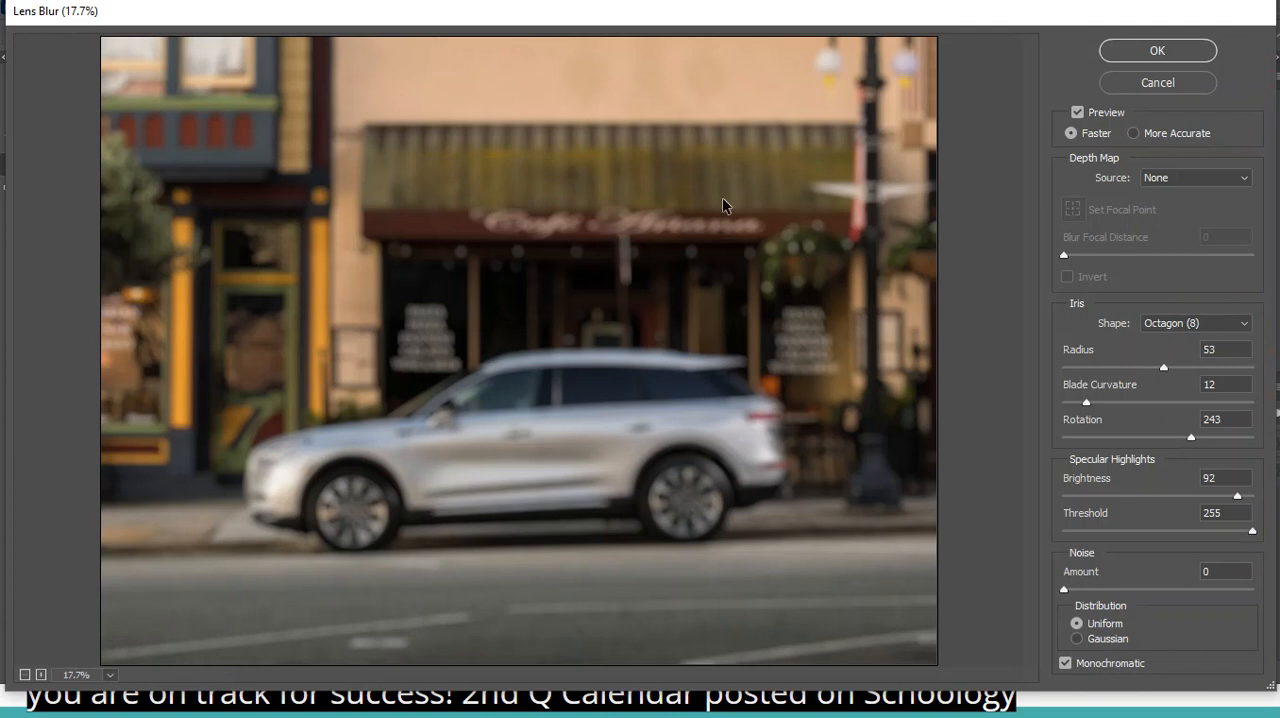
{"action": "left_click_drag", "start_coordinate": [1172, 375], "coordinate": [1221, 376]}
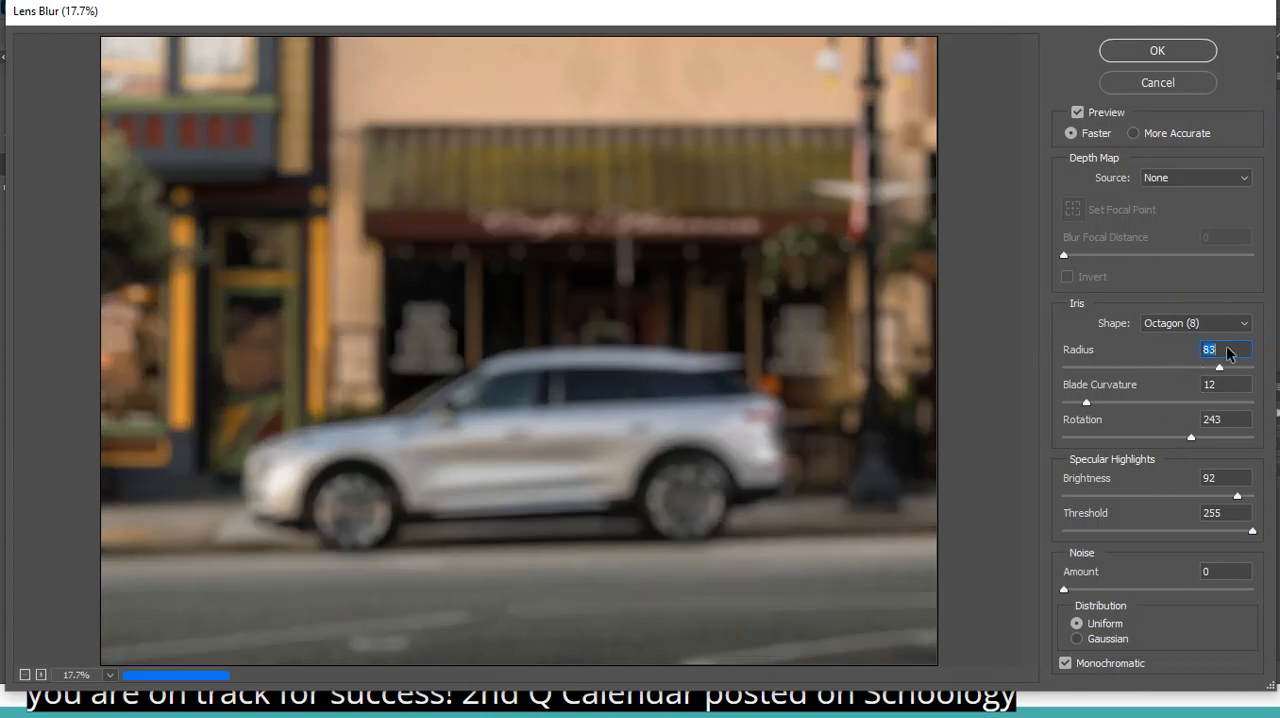
{"action": "left_click", "coordinate": [1157, 51]}
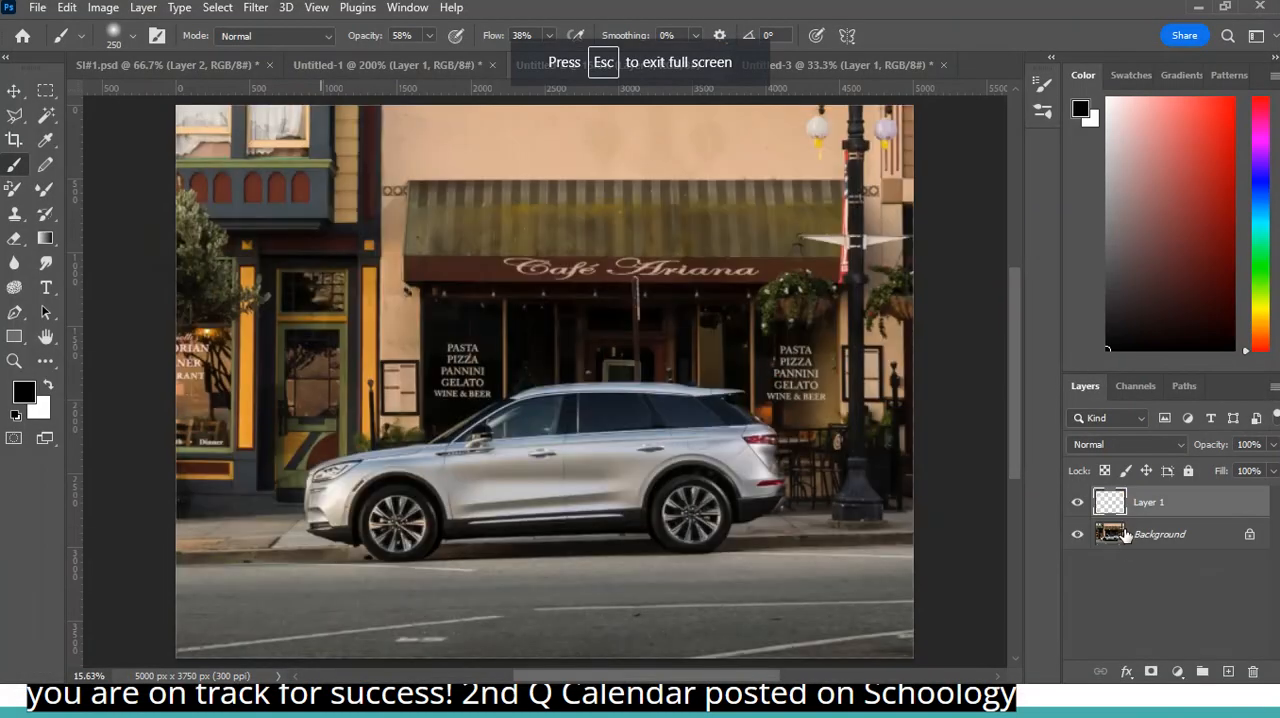
- Add a layer mask to the blurred Layer 1 and paint black over the car with an enlarged brush
{"action": "left_click", "coordinate": [1151, 672]}
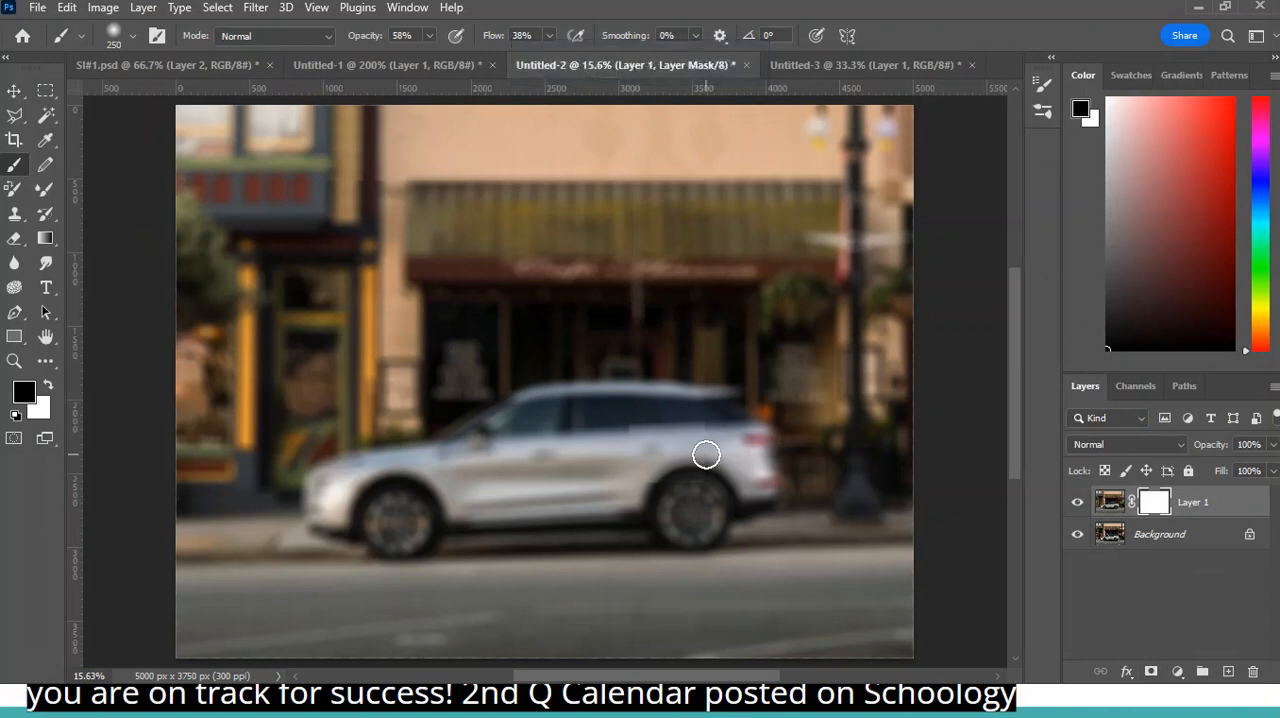
{"action": "key", "text": "bracketright"}
{"action": "key", "text": "bracketright"}
{"action": "key", "text": "bracketright"}
{"action": "key", "text": "bracketright"}
{"action": "mouse_move", "coordinate": [710, 455]}
{"action": "left_mouse_down"}
{"action": "mouse_move", "coordinate": [602, 458]}
{"action": "mouse_move", "coordinate": [639, 430]}
{"action": "mouse_move", "coordinate": [475, 496]}
{"action": "mouse_move", "coordinate": [599, 422]}
{"action": "mouse_move", "coordinate": [471, 466]}
{"action": "mouse_move", "coordinate": [643, 411]}
{"action": "mouse_move", "coordinate": [538, 420]}
{"action": "mouse_move", "coordinate": [629, 446]}
{"action": "mouse_move", "coordinate": [702, 441]}
{"action": "mouse_move", "coordinate": [674, 505]}
{"action": "mouse_move", "coordinate": [748, 466]}
{"action": "mouse_move", "coordinate": [691, 461]}
{"action": "mouse_move", "coordinate": [724, 474]}
{"action": "mouse_move", "coordinate": [501, 503]}
{"action": "mouse_move", "coordinate": [733, 525]}
{"action": "mouse_move", "coordinate": [587, 554]}
{"action": "mouse_move", "coordinate": [658, 508]}
{"action": "mouse_move", "coordinate": [619, 560]}
{"action": "mouse_move", "coordinate": [364, 516]}
{"action": "mouse_move", "coordinate": [319, 462]}
{"action": "mouse_move", "coordinate": [374, 473]}
{"action": "mouse_move", "coordinate": [326, 512]}
{"action": "mouse_move", "coordinate": [480, 372]}
{"action": "mouse_move", "coordinate": [794, 502]}
{"action": "mouse_move", "coordinate": [367, 523]}
{"action": "mouse_move", "coordinate": [755, 452]}
{"action": "mouse_move", "coordinate": [562, 450]}
{"action": "mouse_move", "coordinate": [785, 539]}
{"action": "mouse_move", "coordinate": [553, 572]}
{"action": "mouse_move", "coordinate": [412, 545]}
{"action": "mouse_move", "coordinate": [717, 513]}
{"action": "mouse_move", "coordinate": [636, 400]}
{"action": "mouse_move", "coordinate": [774, 472]}
{"action": "mouse_move", "coordinate": [402, 522]}
{"action": "left_mouse_up"}
- Enlarge the mask brush to 900 and switch the foreground color to white
{"action": "key", "text": "bracketright"}
{"action": "key", "text": "bracketright"}
{"action": "key", "text": "bracketright"}
{"action": "left_click", "coordinate": [50, 385]}
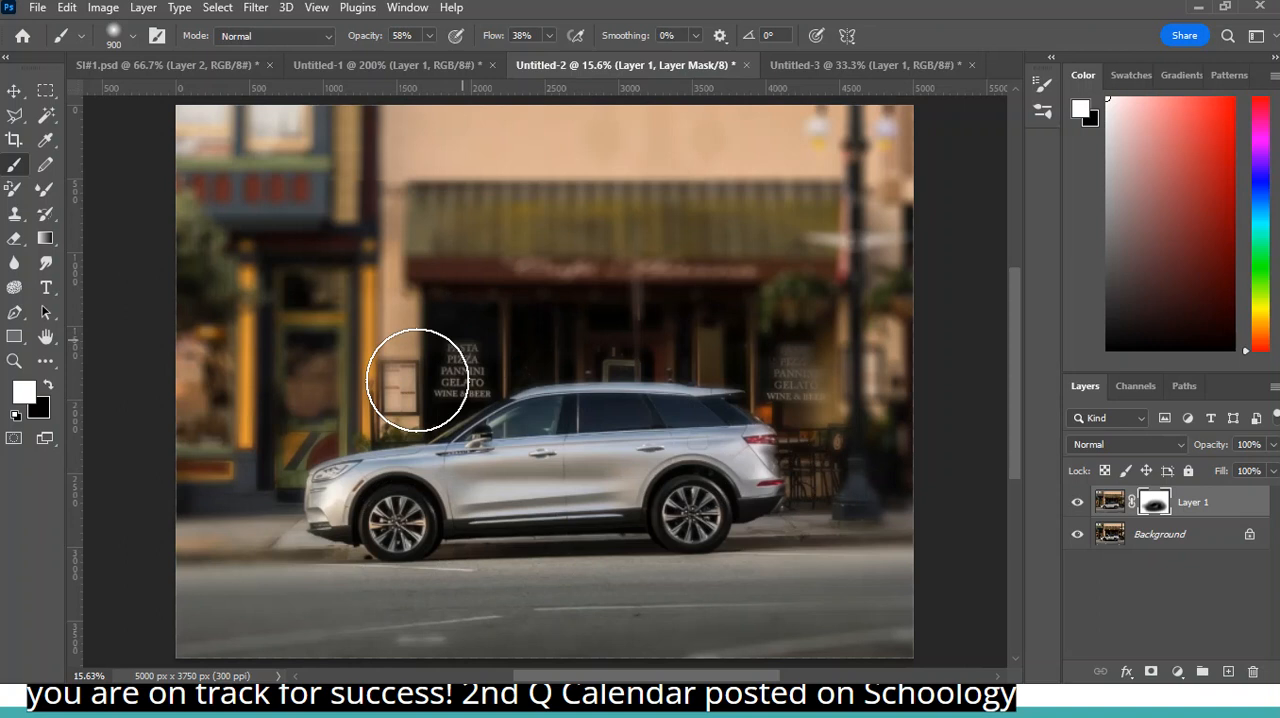